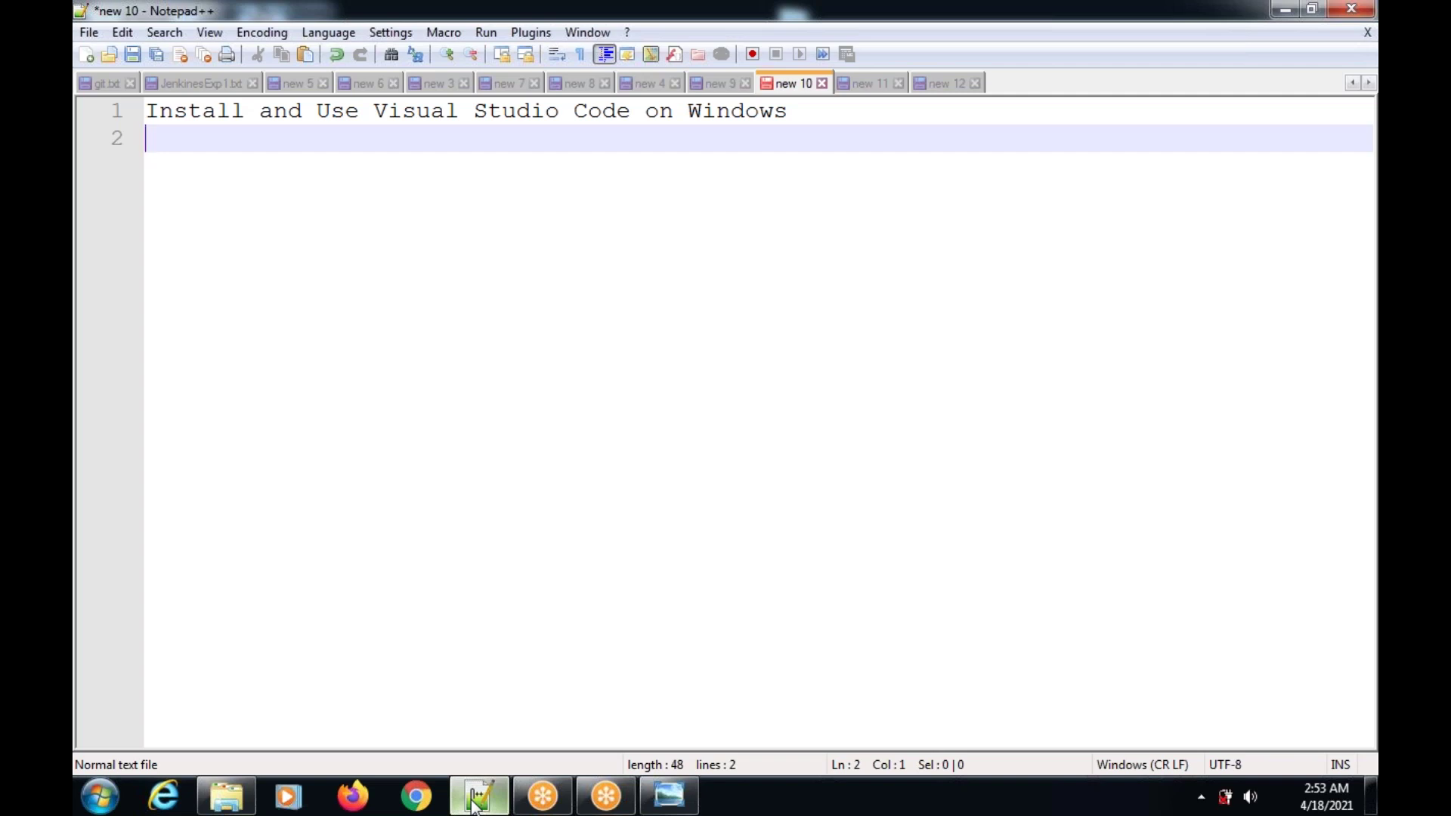
Step: Highlight "Visual Studio Code" in the title line, then switch to the opengraph-home image in Windows Photo Viewer
{"action": "left_click_drag", "start_coordinate": [375, 110], "coordinate": [634, 106]}
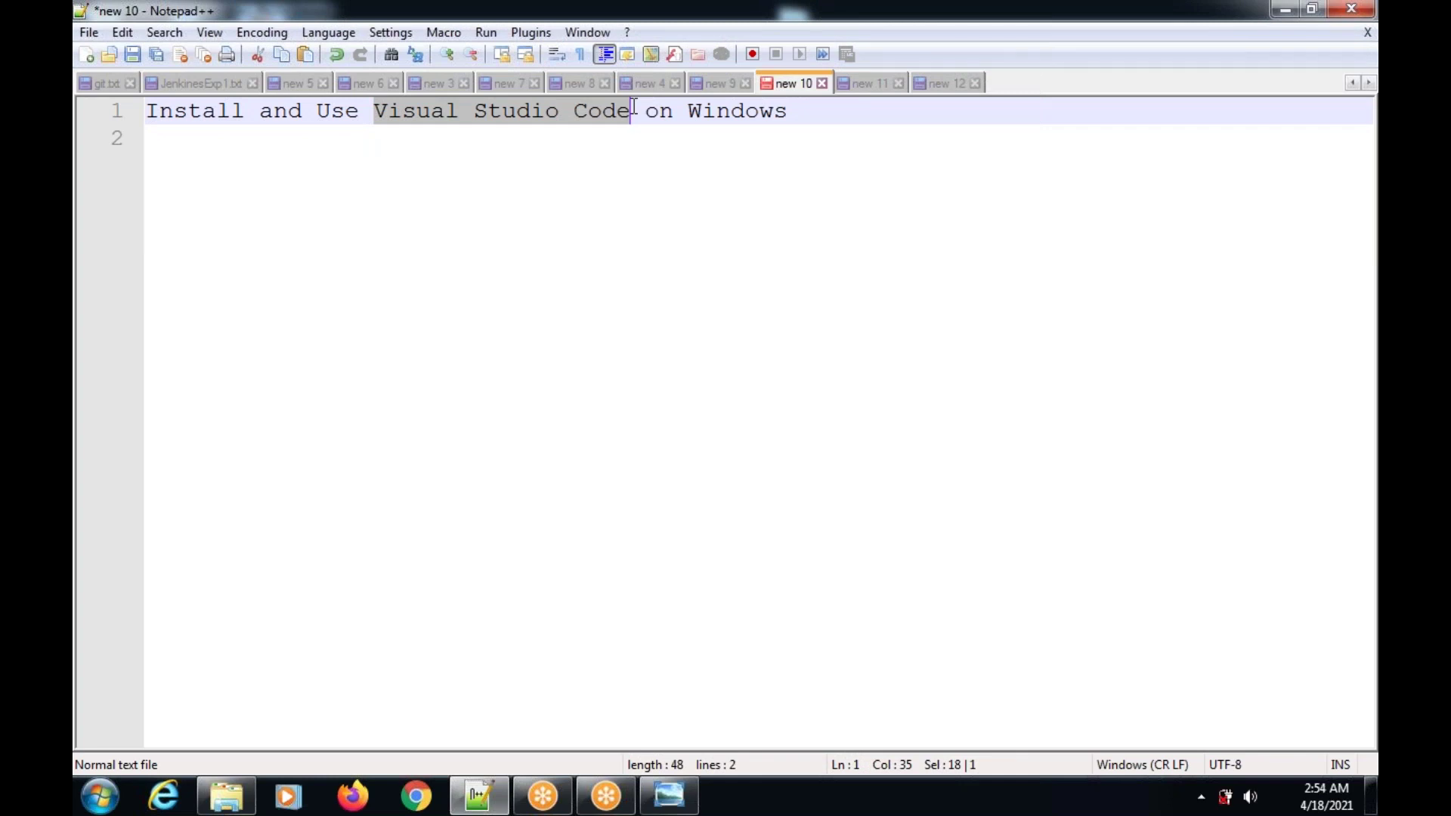
{"action": "left_click", "coordinate": [804, 119]}
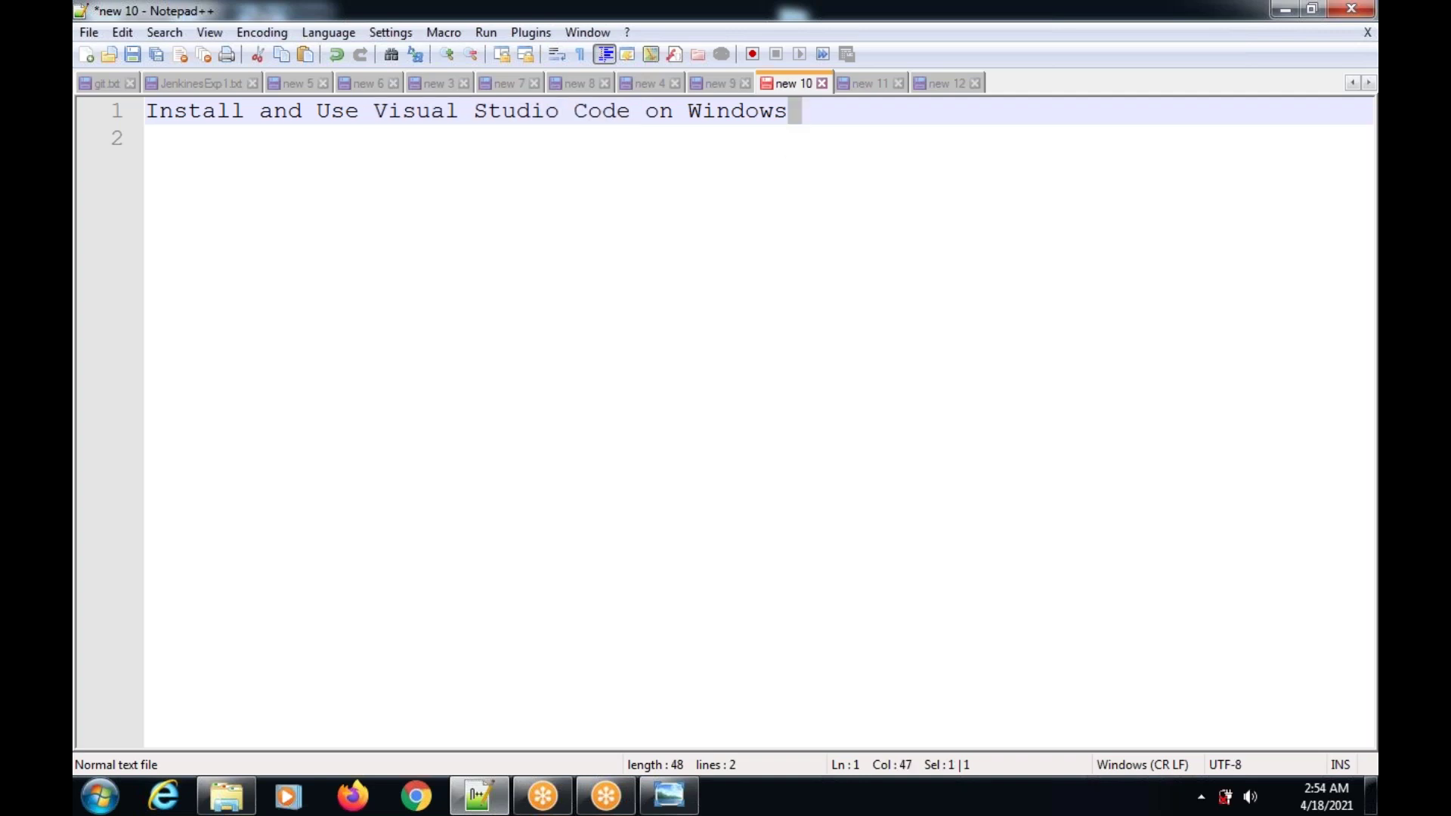
{"action": "left_click", "coordinate": [666, 798]}
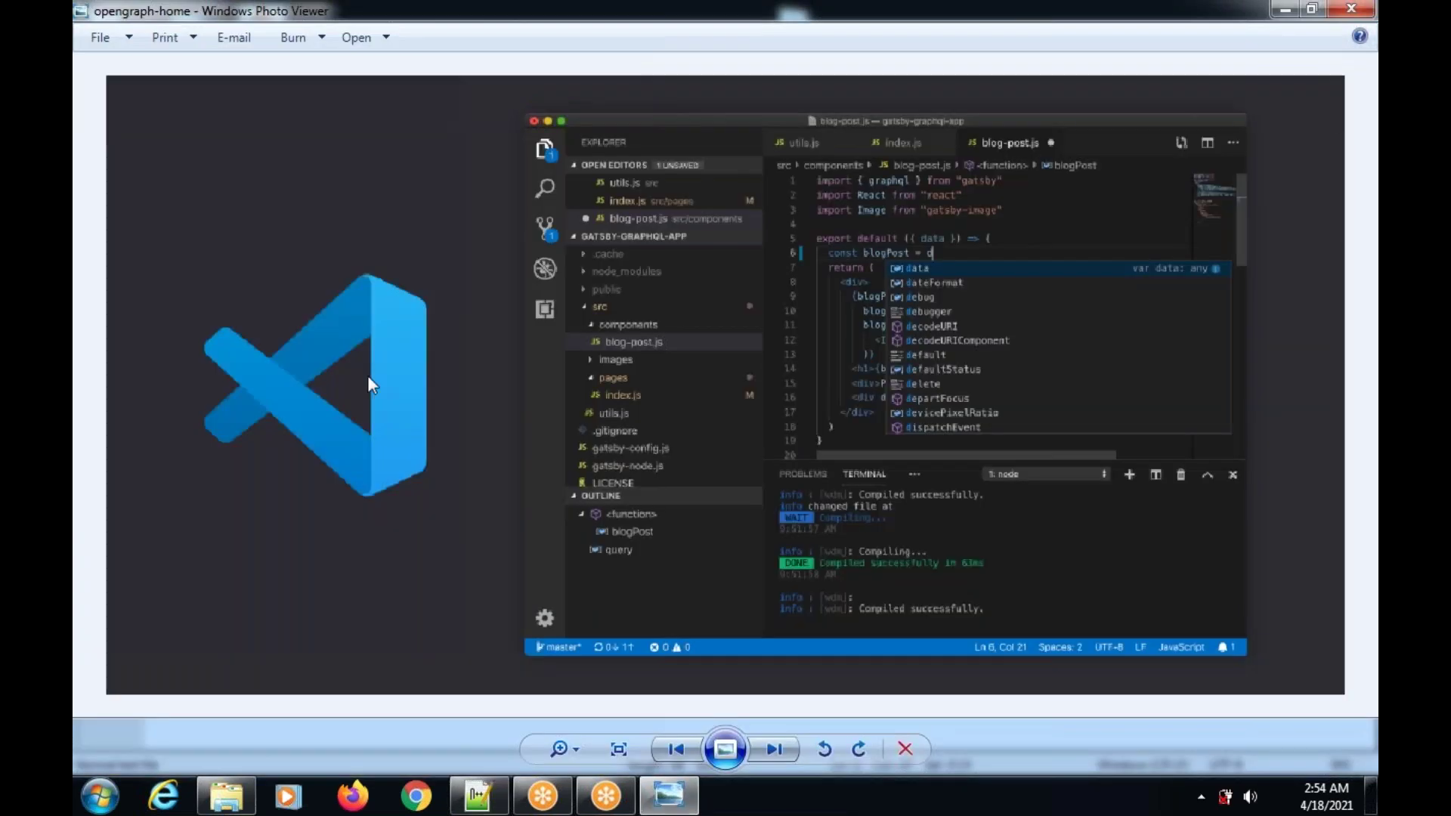
Step: Outline the logo, the whole editor window, and its file explorer, code and terminal areas with annotation rectangles on the image
{"action": "mouse_move", "coordinate": [129, 234]}
{"action": "left_mouse_down"}
{"action": "mouse_move", "coordinate": [411, 415]}
{"action": "mouse_move", "coordinate": [520, 554]}
{"action": "left_mouse_up"}
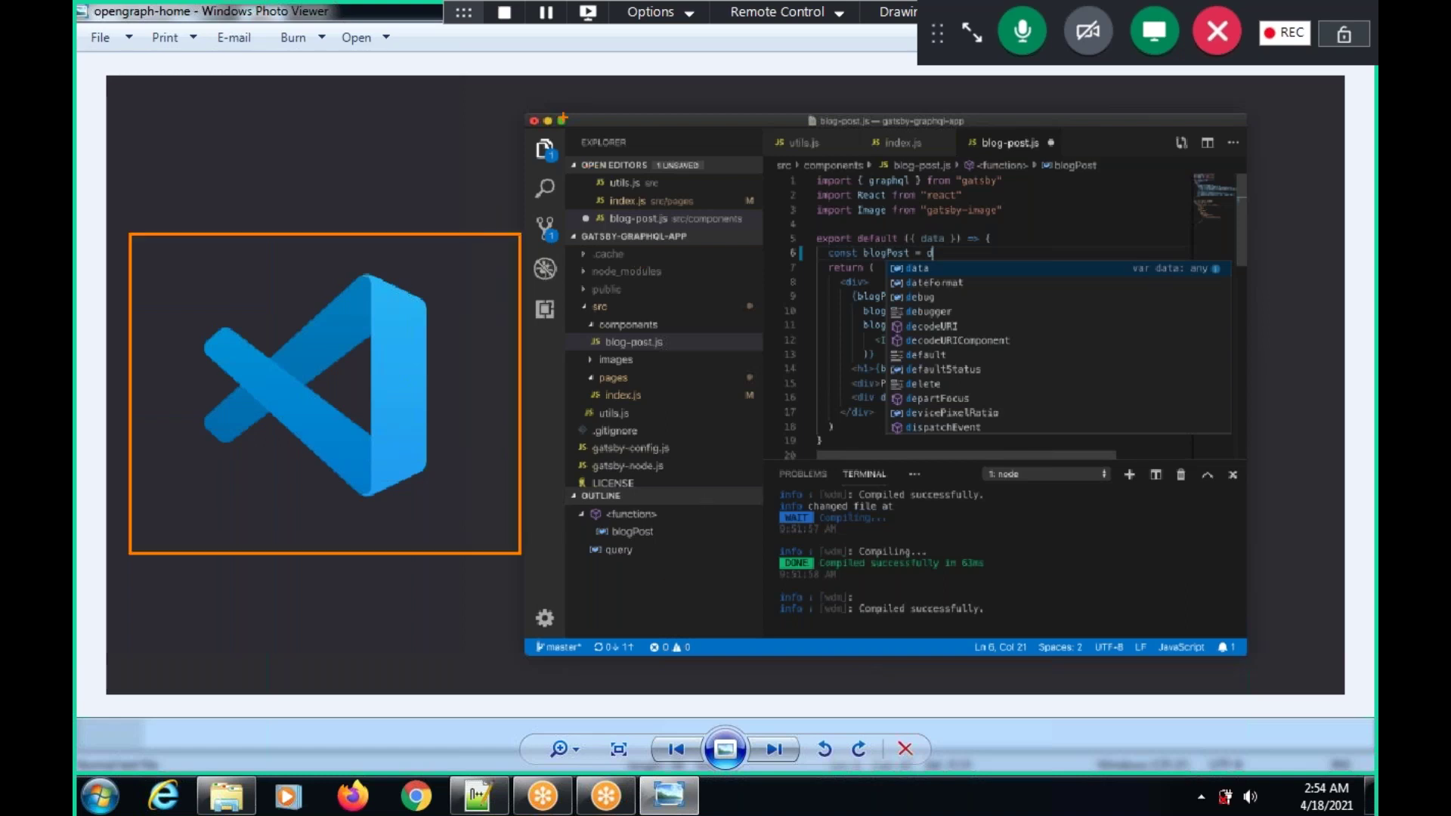
{"action": "left_click_drag", "start_coordinate": [517, 115], "coordinate": [1253, 664]}
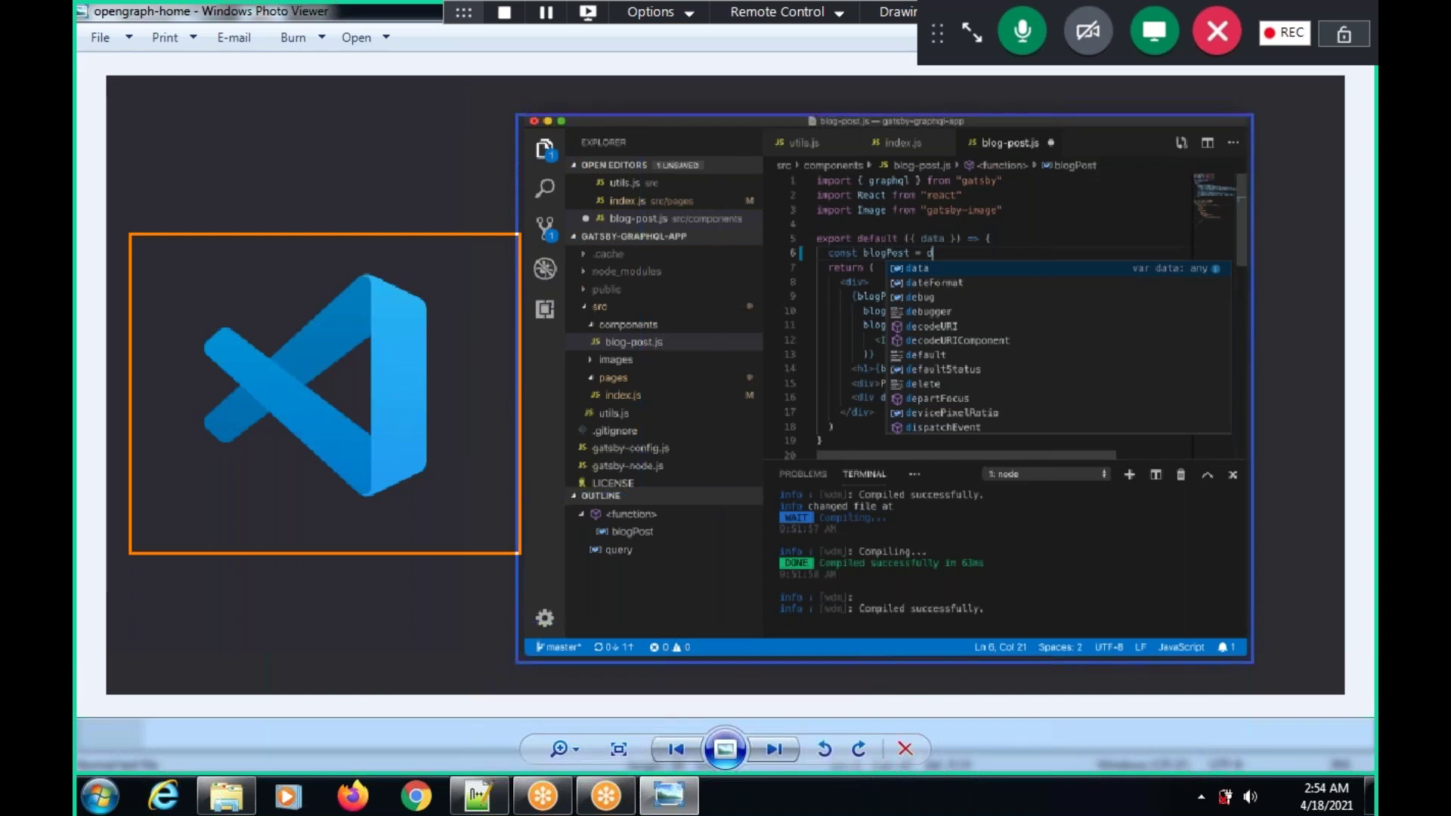
{"action": "left_click_drag", "start_coordinate": [1254, 664], "coordinate": [1253, 664]}
{"action": "left_click_drag", "start_coordinate": [525, 118], "coordinate": [763, 662]}
{"action": "left_click_drag", "start_coordinate": [774, 120], "coordinate": [1246, 460]}
{"action": "mouse_move", "coordinate": [778, 468]}
{"action": "left_mouse_down"}
{"action": "mouse_move", "coordinate": [795, 596]}
{"action": "mouse_move", "coordinate": [996, 643]}
{"action": "mouse_move", "coordinate": [1246, 641]}
{"action": "left_mouse_up"}
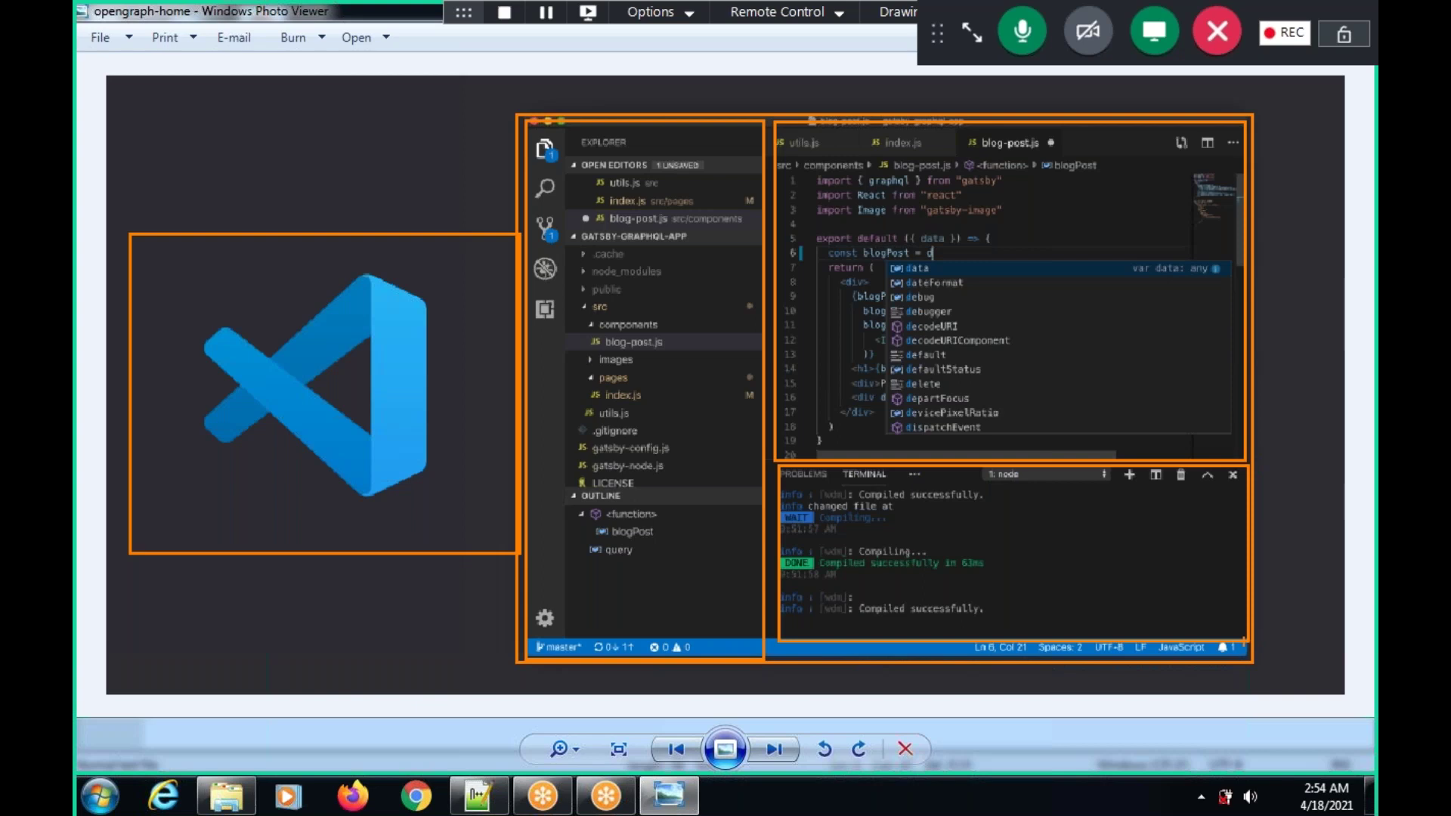
Step: Draw freehand annotation lines across the terminal, code and file explorer areas, and clear all annotations from the image
{"action": "left_click_drag", "start_coordinate": [821, 519], "coordinate": [968, 506]}
{"action": "left_click_drag", "start_coordinate": [861, 554], "coordinate": [1025, 550]}
{"action": "left_click_drag", "start_coordinate": [853, 599], "coordinate": [1033, 595]}
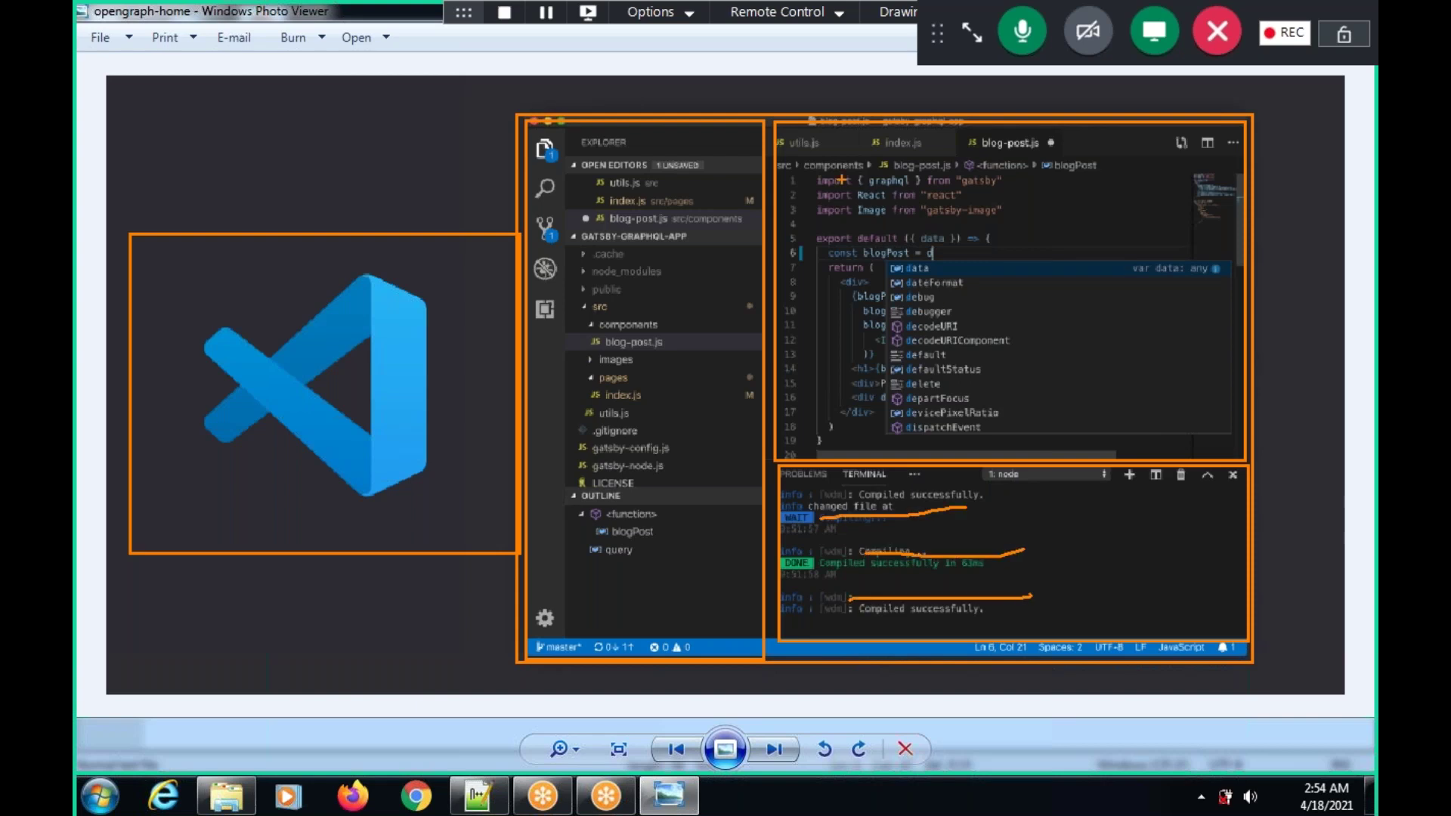
{"action": "left_click_drag", "start_coordinate": [820, 216], "coordinate": [1071, 189]}
{"action": "left_click_drag", "start_coordinate": [833, 311], "coordinate": [1085, 303]}
{"action": "left_click_drag", "start_coordinate": [898, 377], "coordinate": [1104, 368]}
{"action": "left_click_drag", "start_coordinate": [587, 185], "coordinate": [604, 566]}
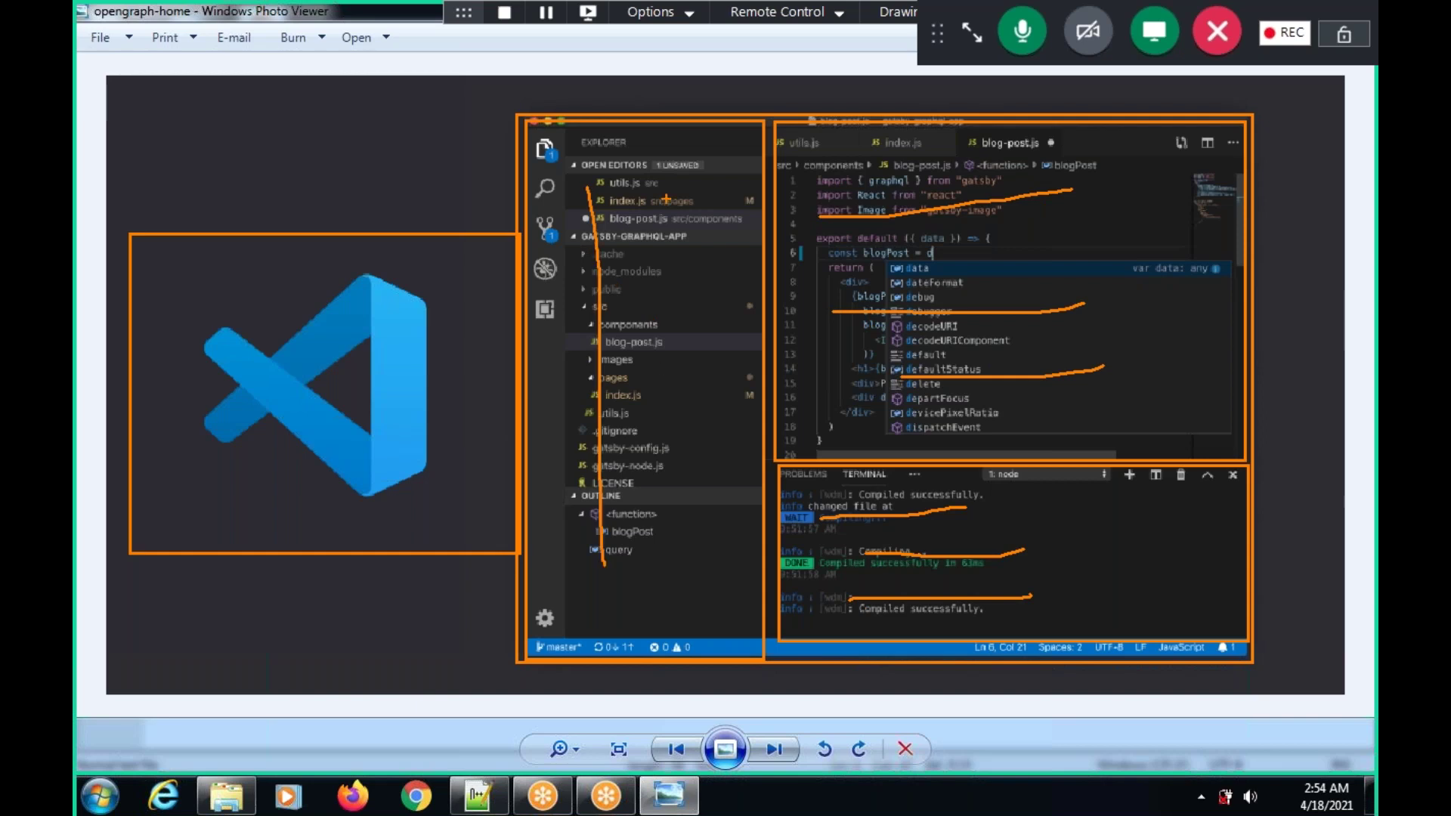
{"action": "left_click_drag", "start_coordinate": [634, 211], "coordinate": [677, 575]}
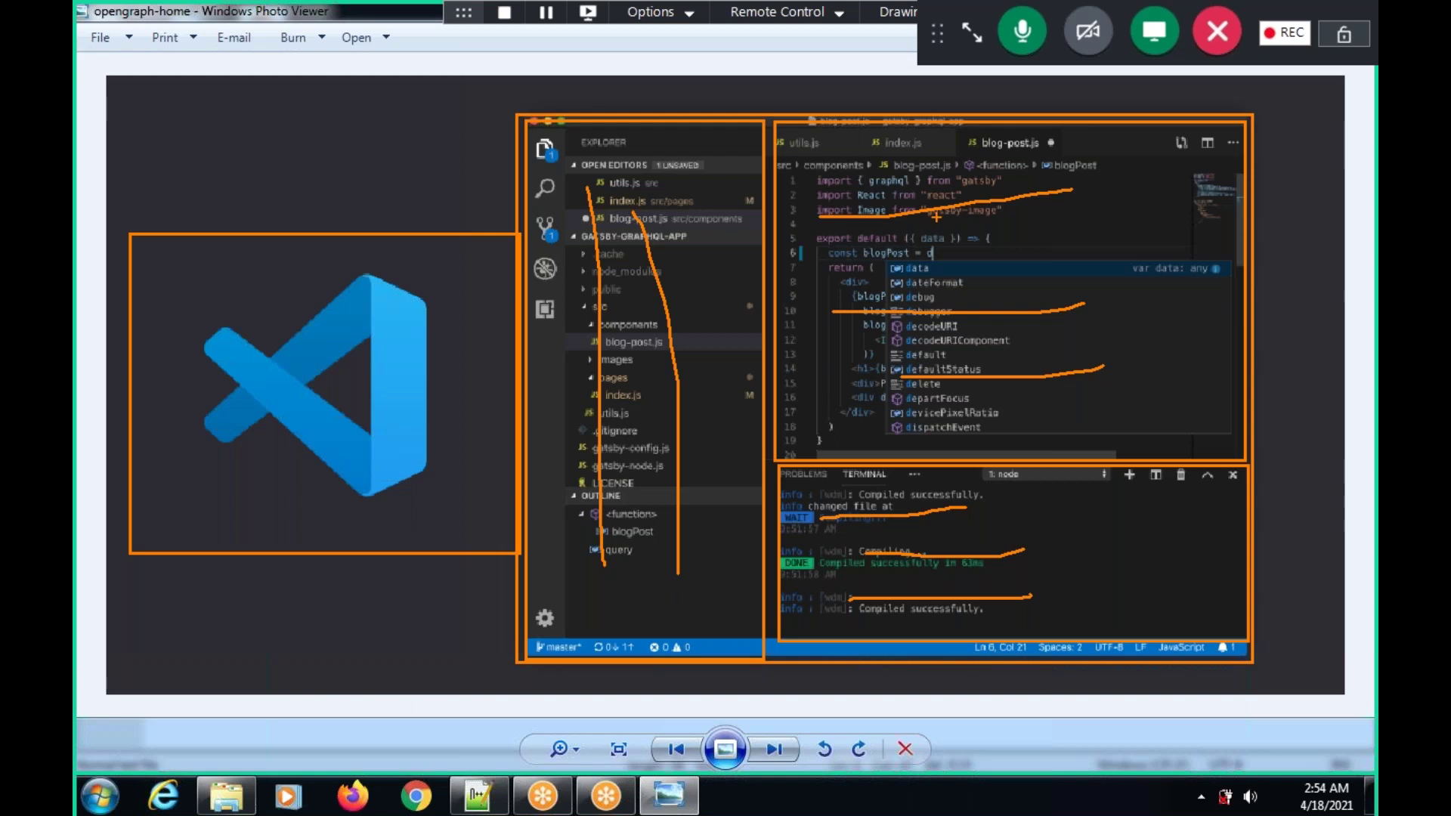
{"action": "key", "text": "Escape"}
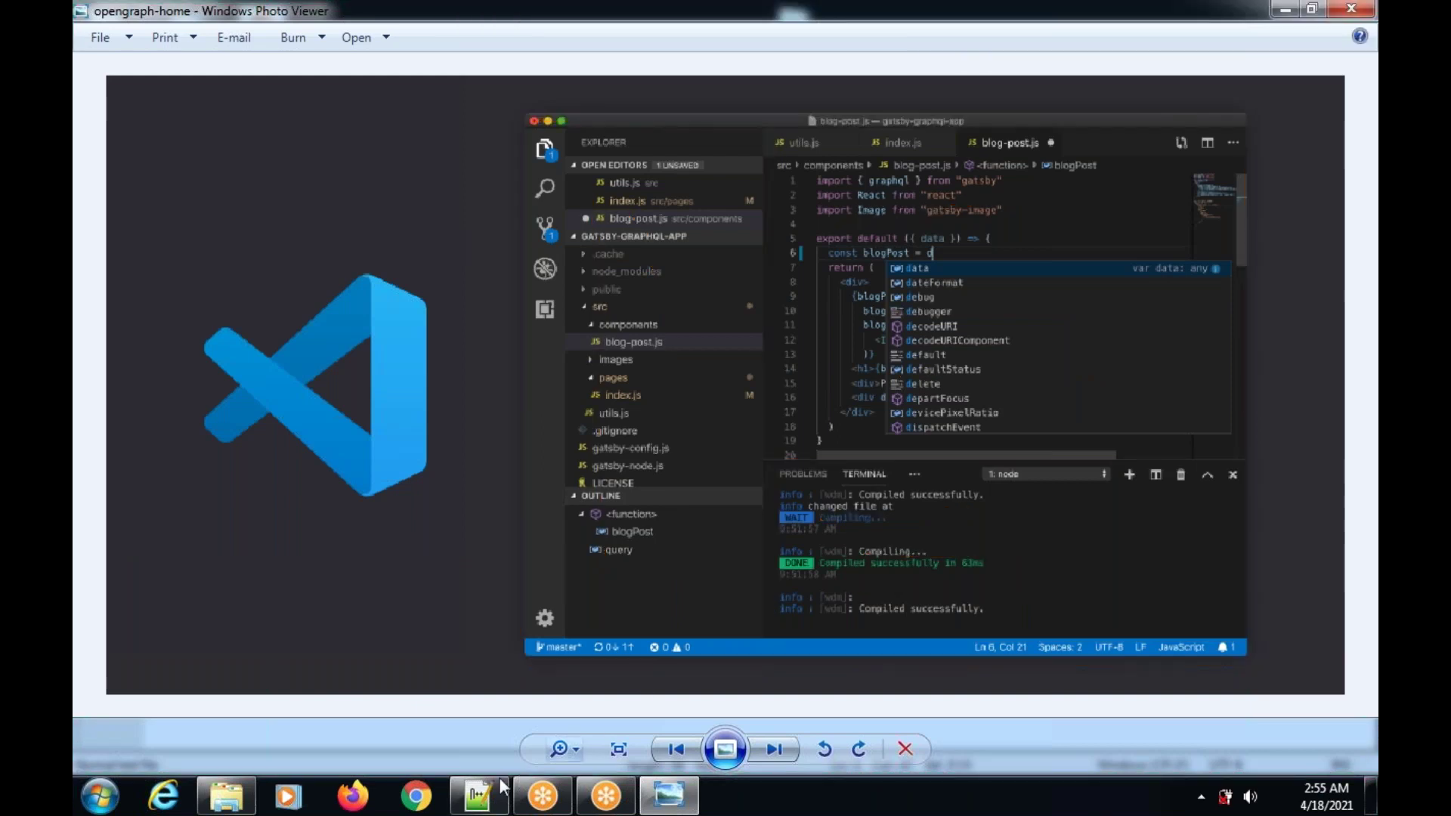
Step: Switch to Notepad++ and highlight "Visual Studio Code" in the title line
{"action": "left_click", "coordinate": [486, 795]}
{"action": "left_click_drag", "start_coordinate": [374, 112], "coordinate": [629, 95]}
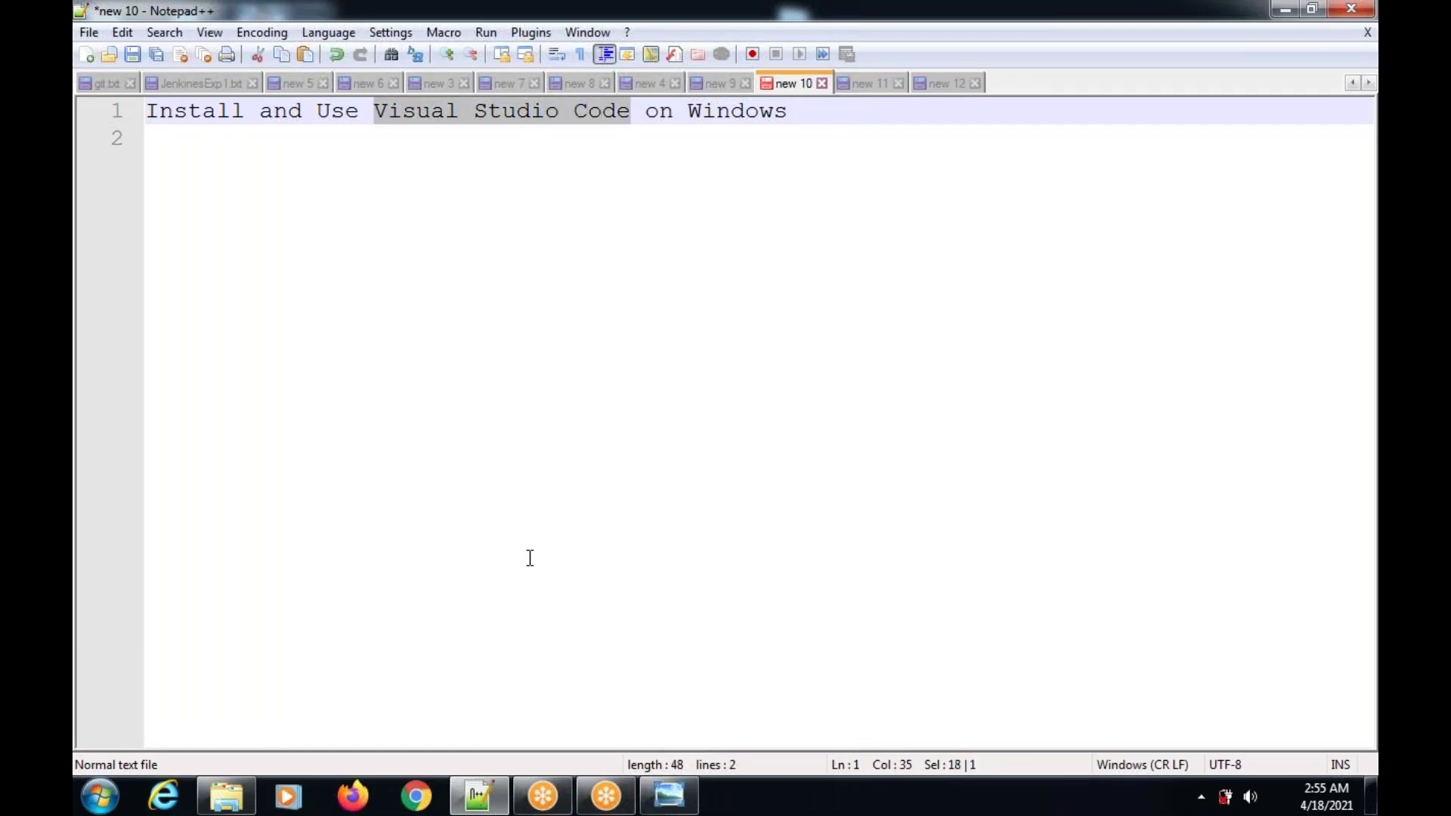
Step: Switch to Chrome and search Google for "download visual code studio for windows 10"
{"action": "left_click", "coordinate": [416, 796]}
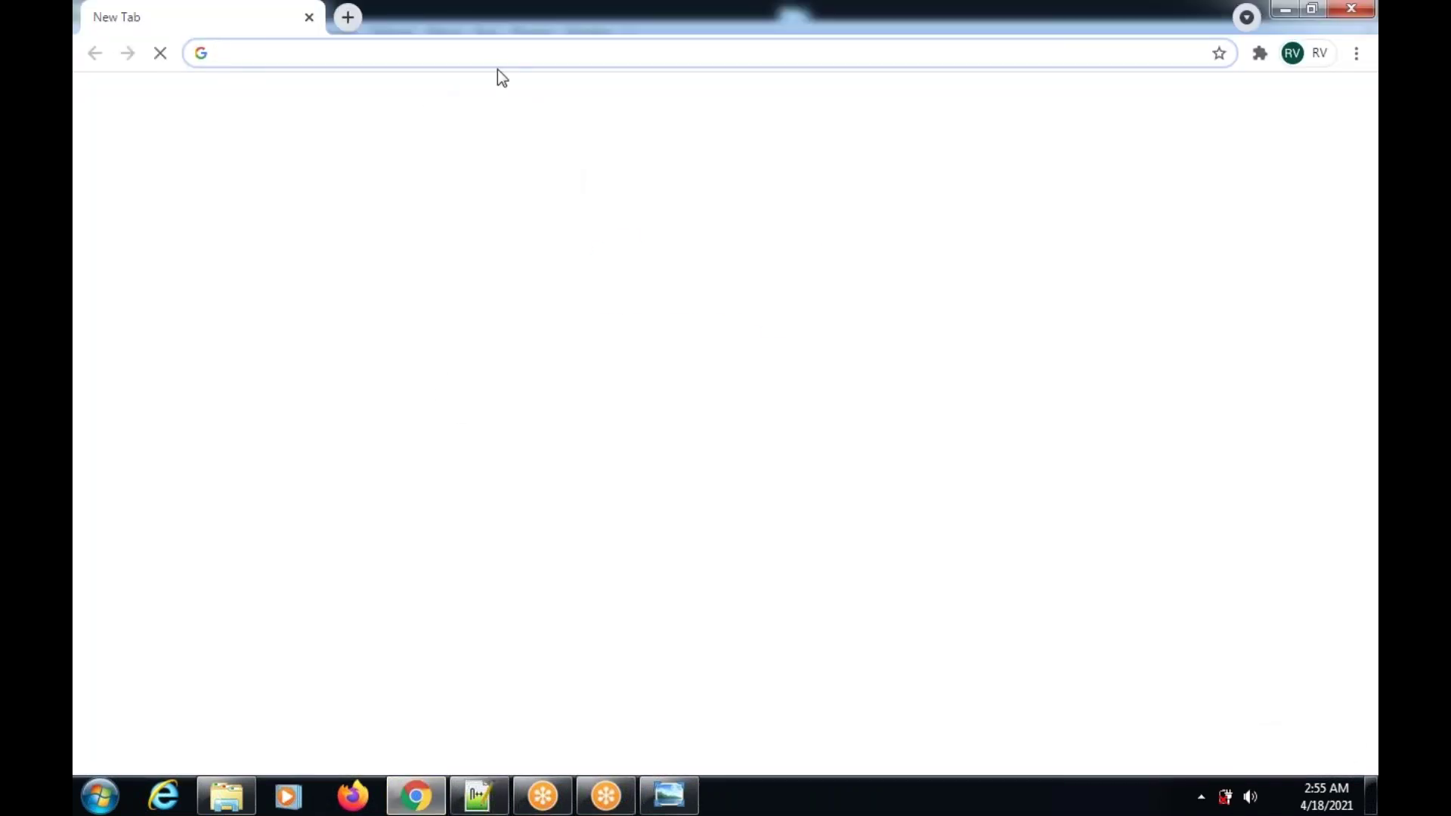
{"action": "left_click", "coordinate": [518, 414]}
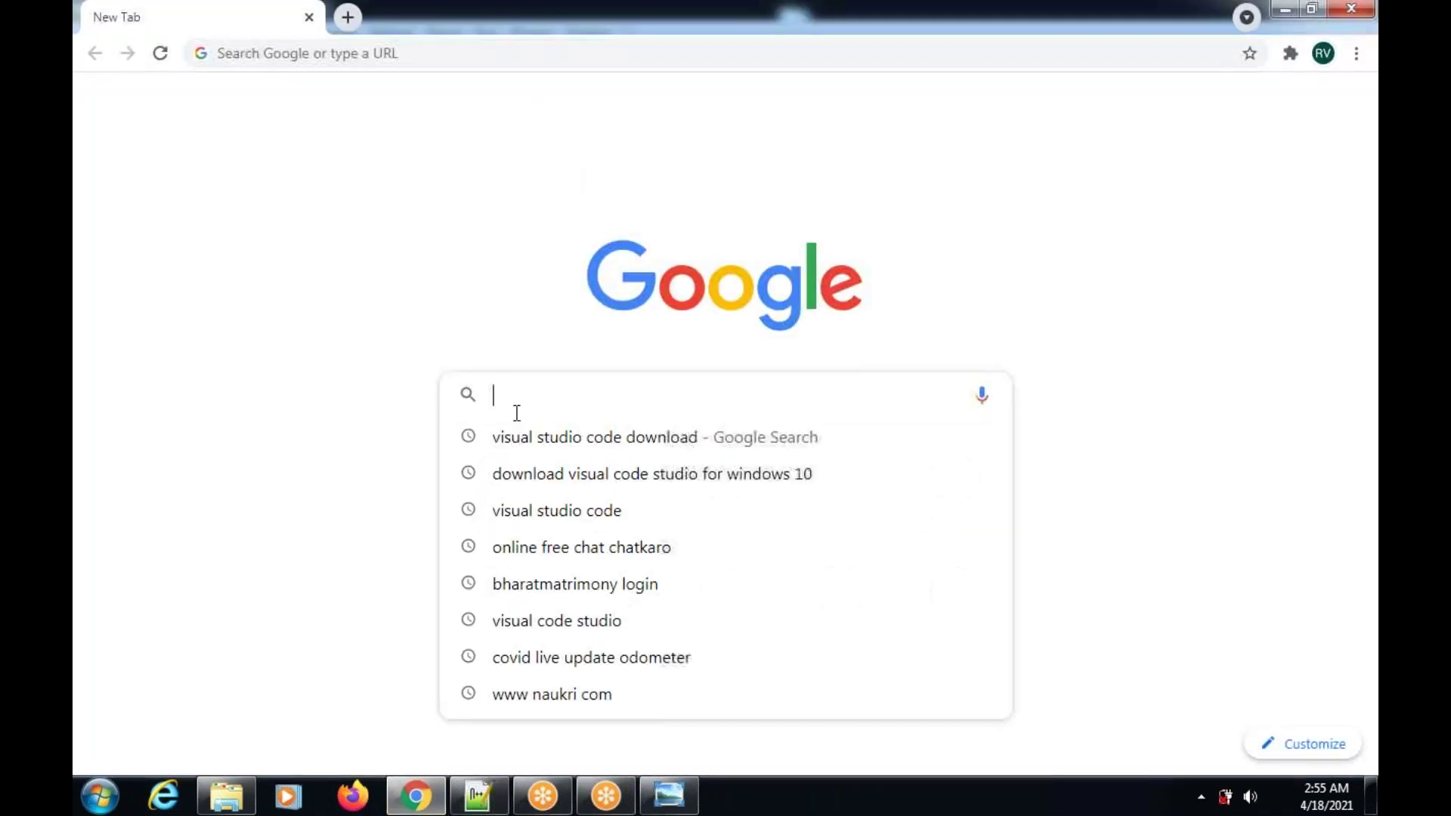
{"action": "type", "text": "downloa"}
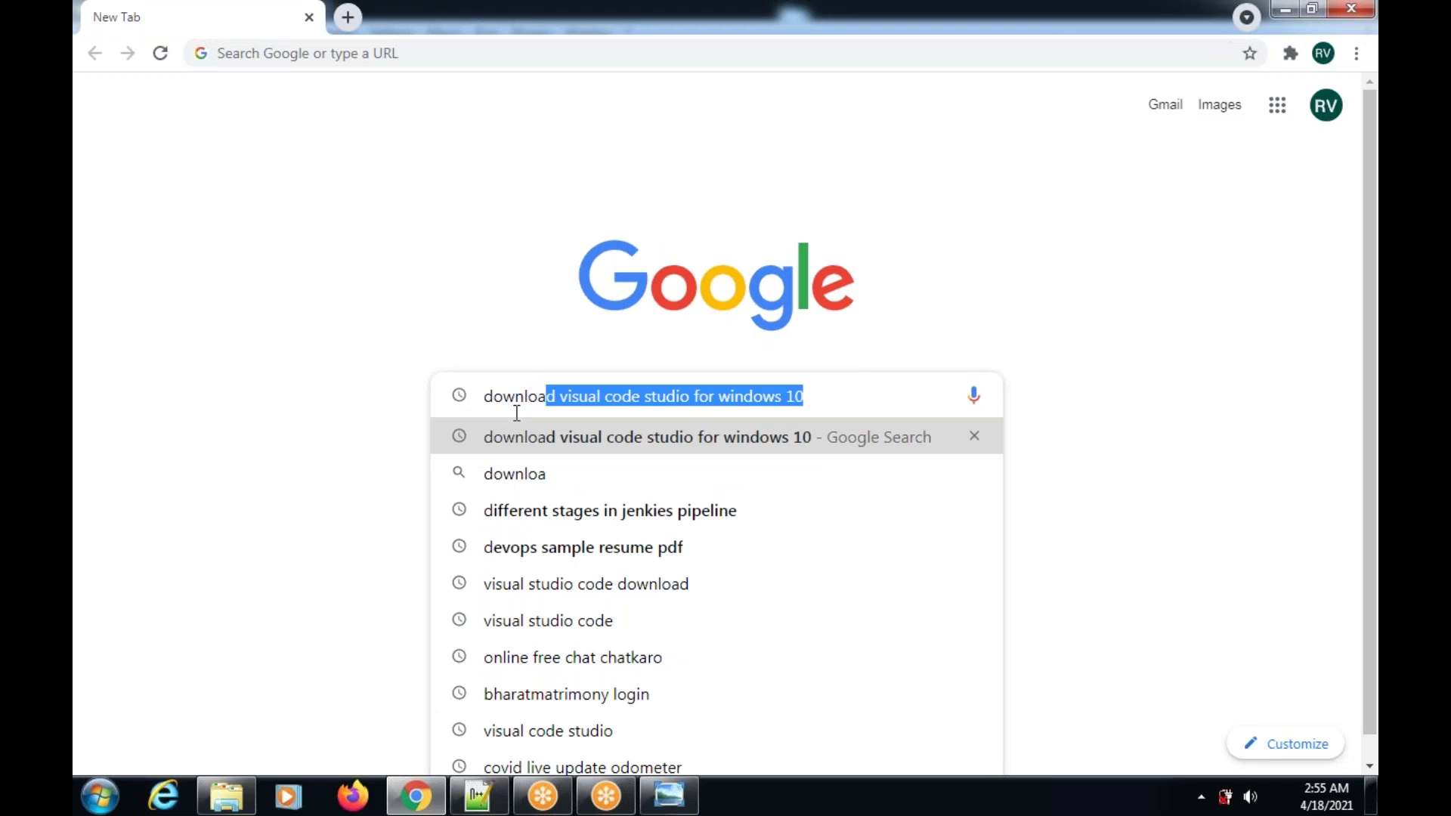
{"action": "type", "text": "d v"}
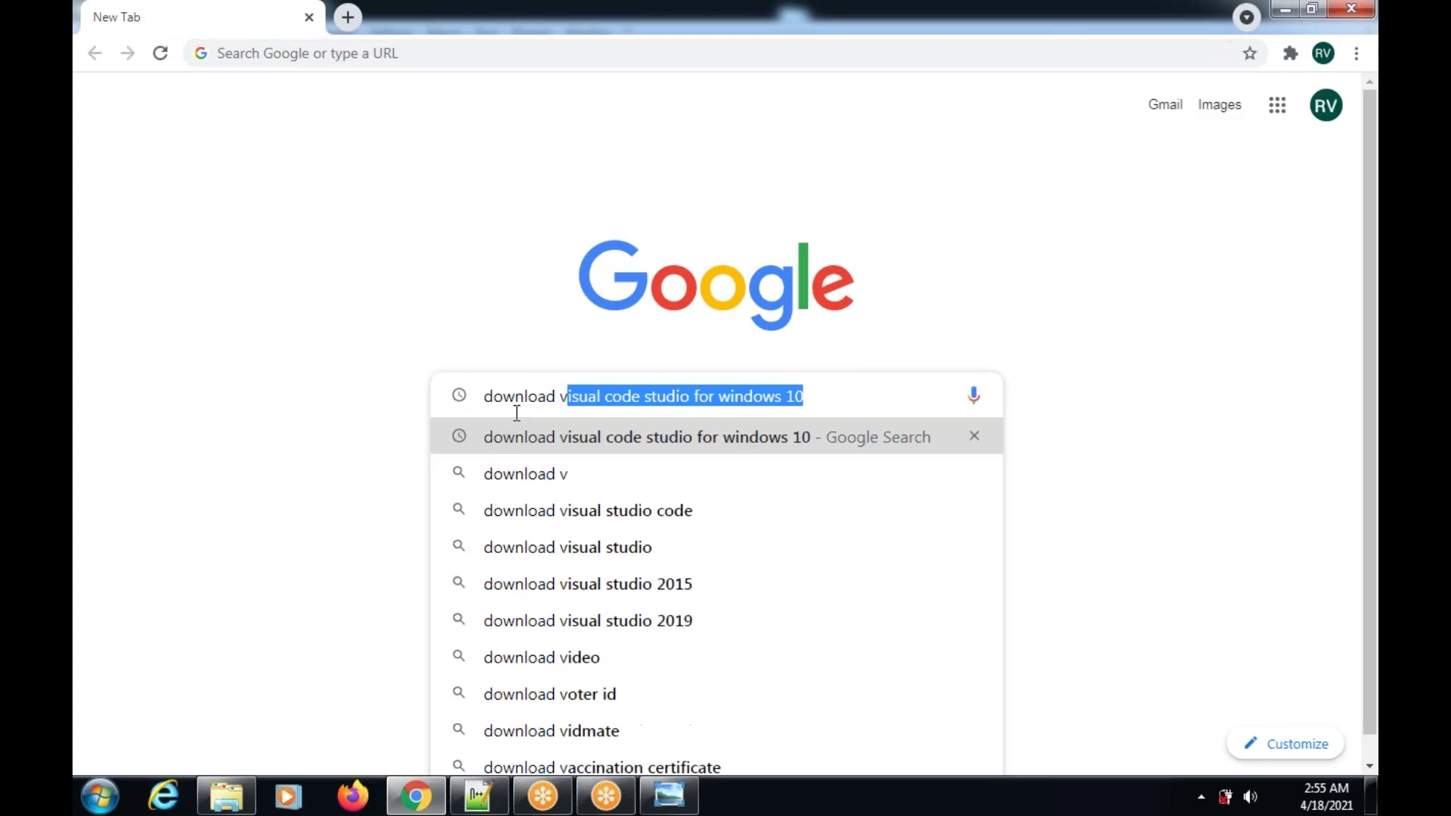
{"action": "key", "text": "Return"}
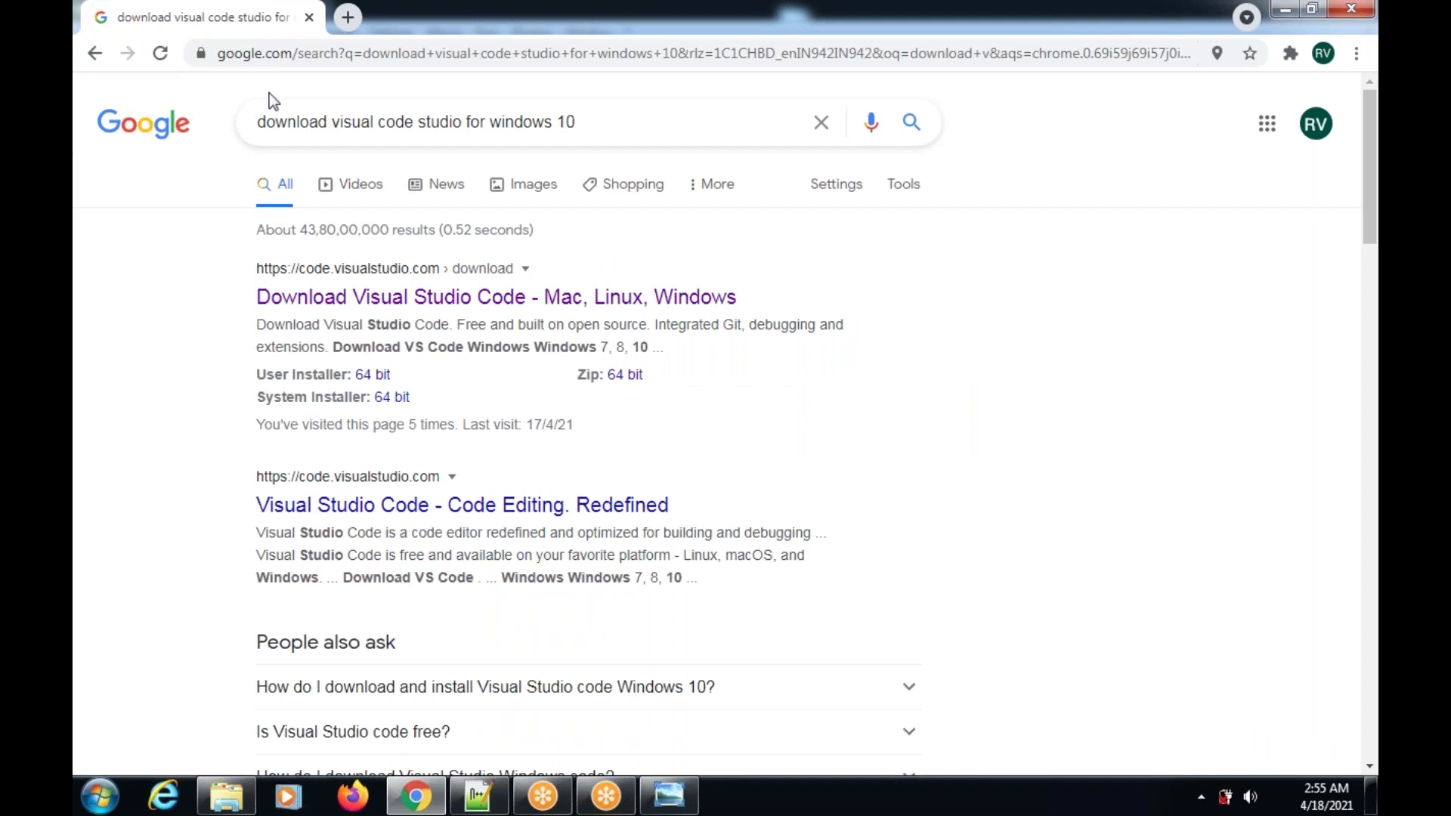
{"action": "left_click_drag", "start_coordinate": [333, 123], "coordinate": [574, 126]}
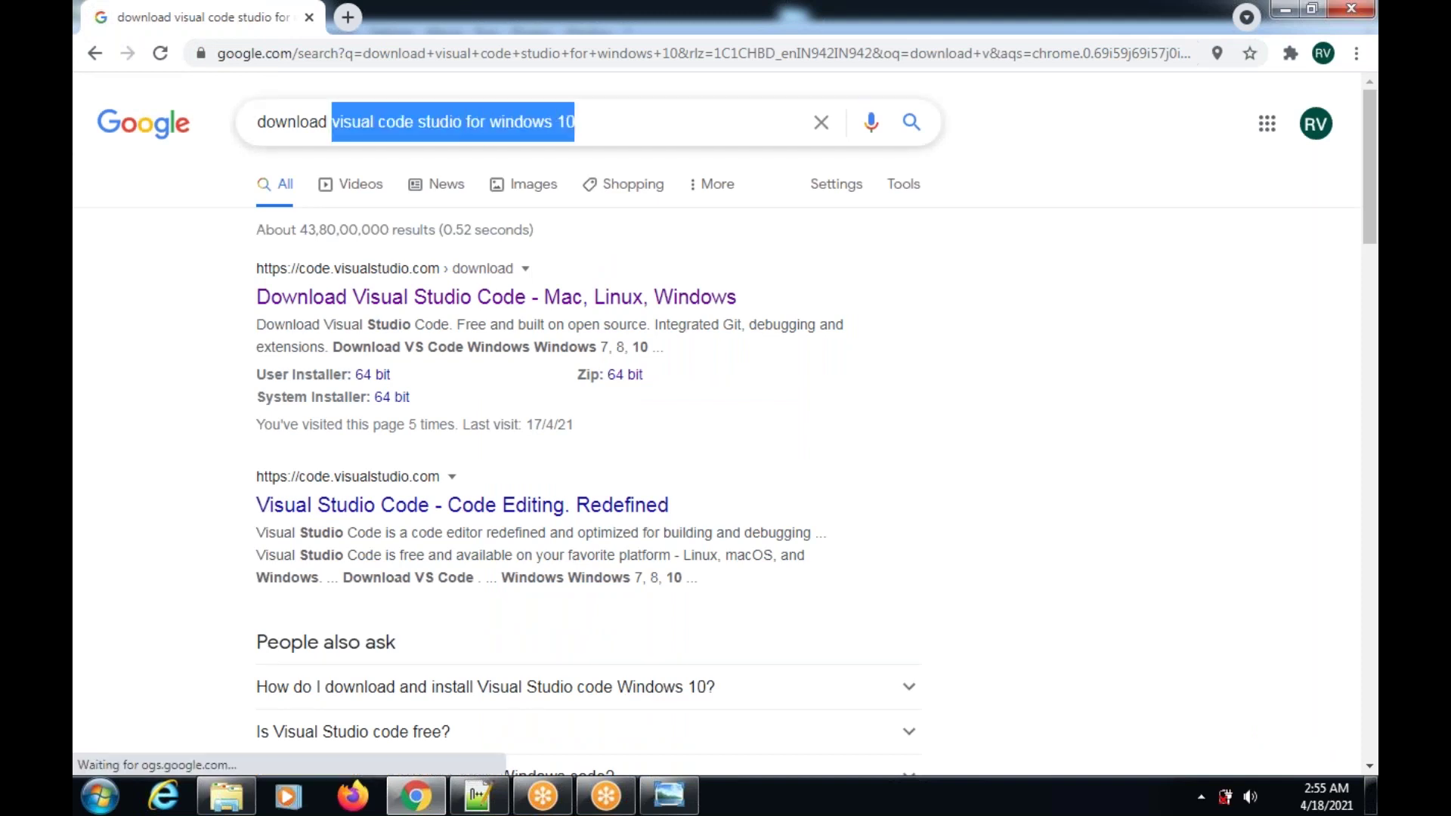
{"action": "left_click", "coordinate": [1200, 294]}
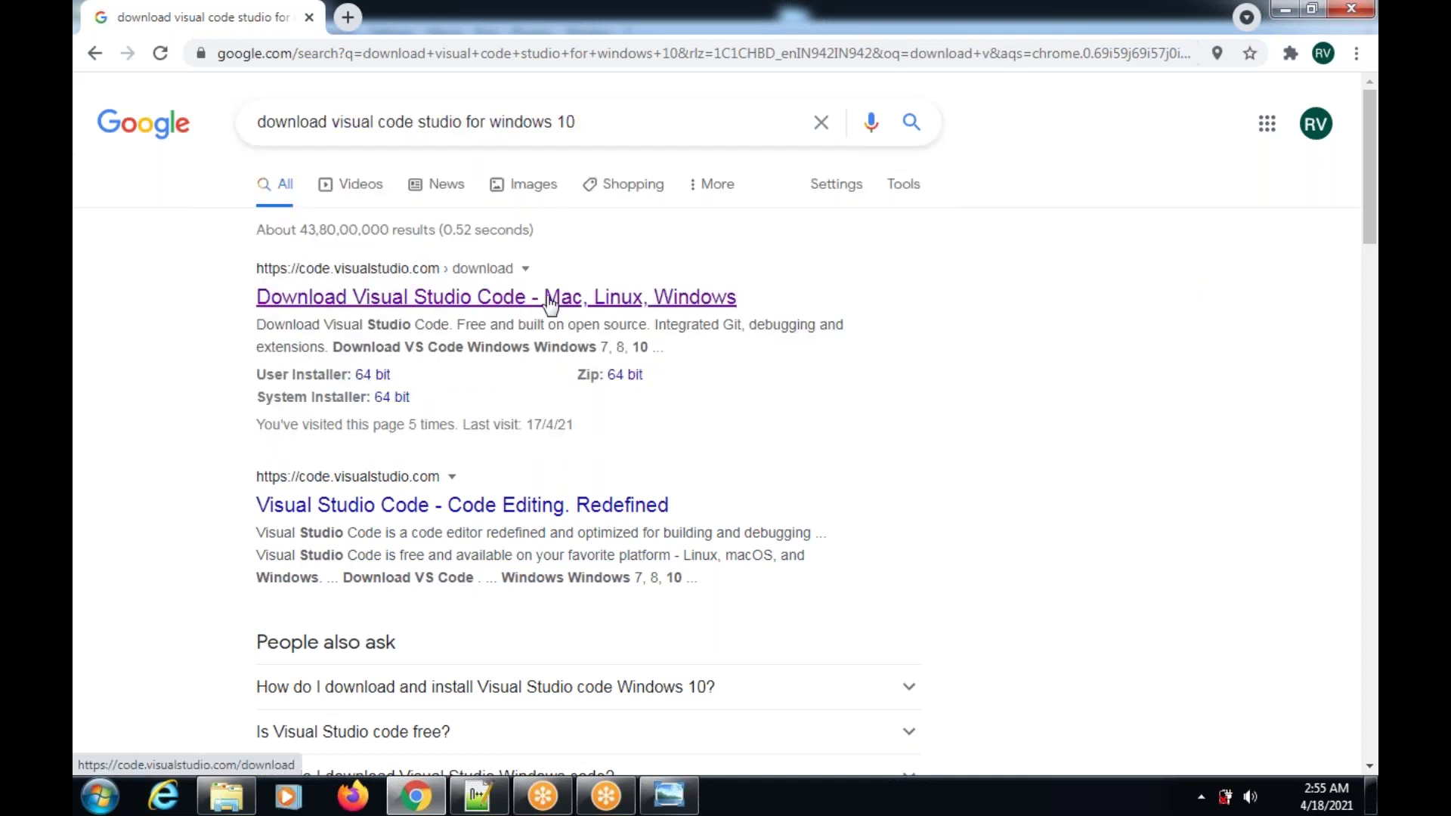
{"action": "left_click", "coordinate": [659, 108]}
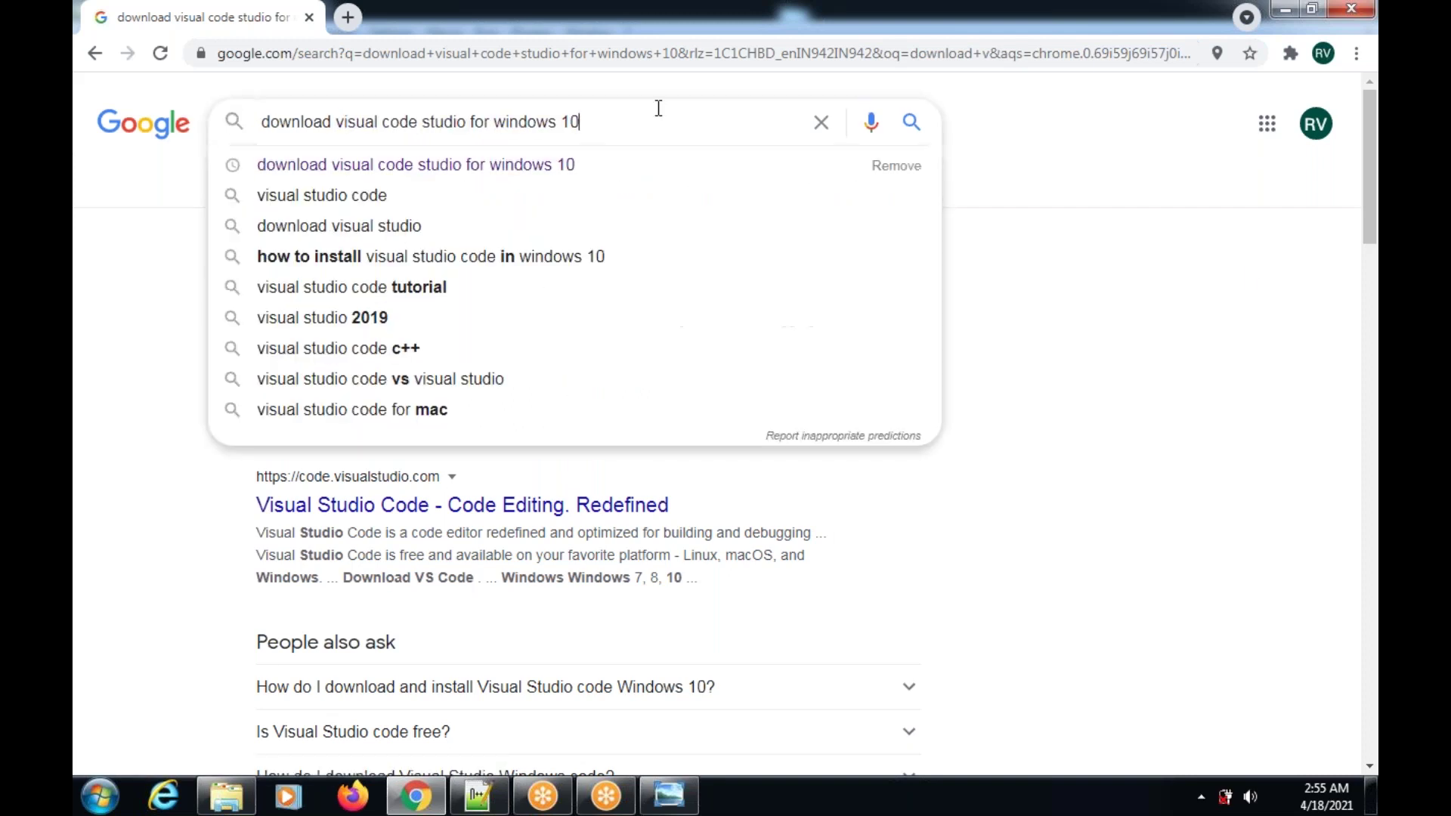
{"action": "left_click", "coordinate": [1234, 323]}
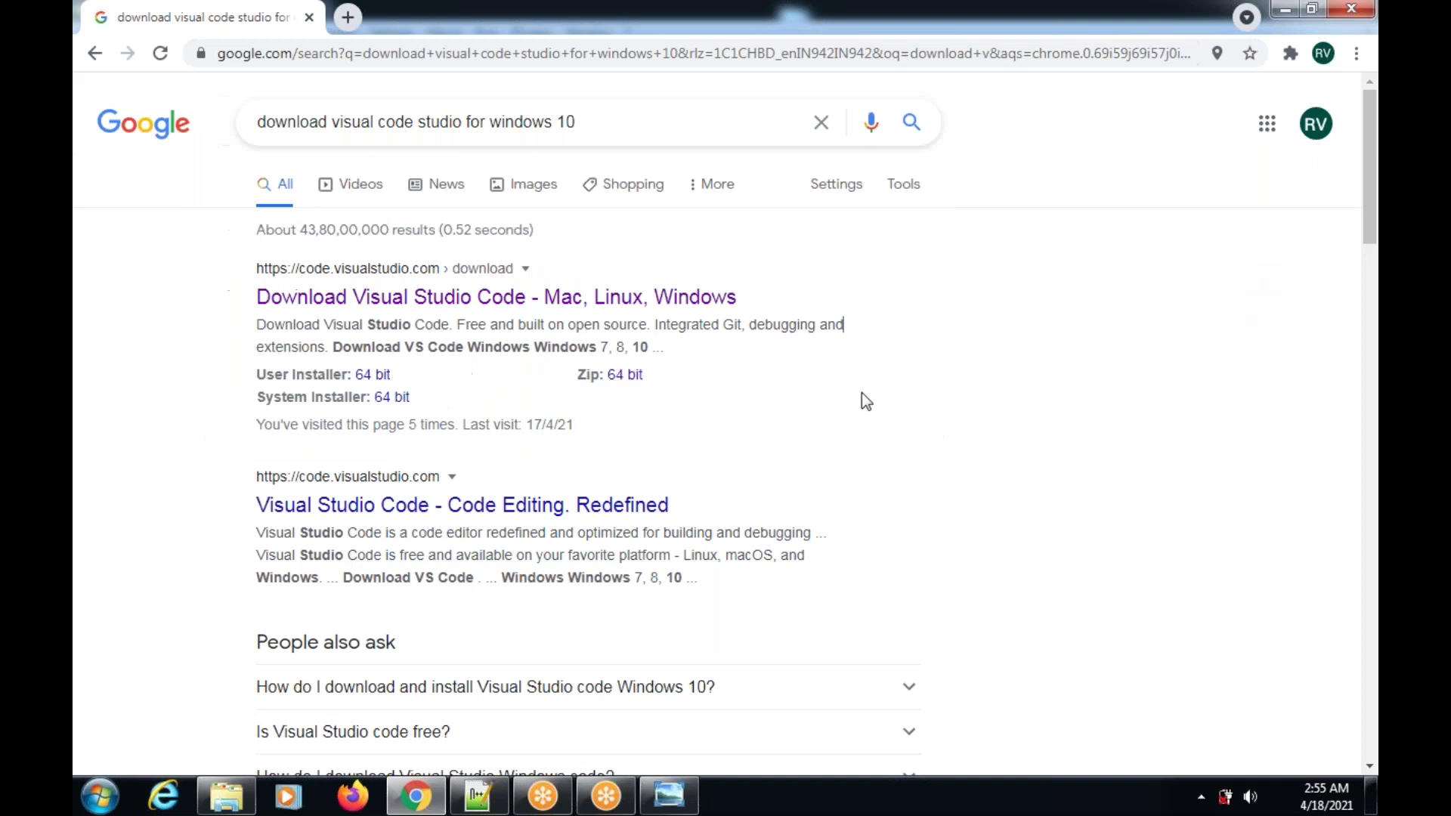
Step: Open the search result "Download Visual Studio Code - Mac, Linux, Windows"
{"action": "left_click", "coordinate": [613, 301]}
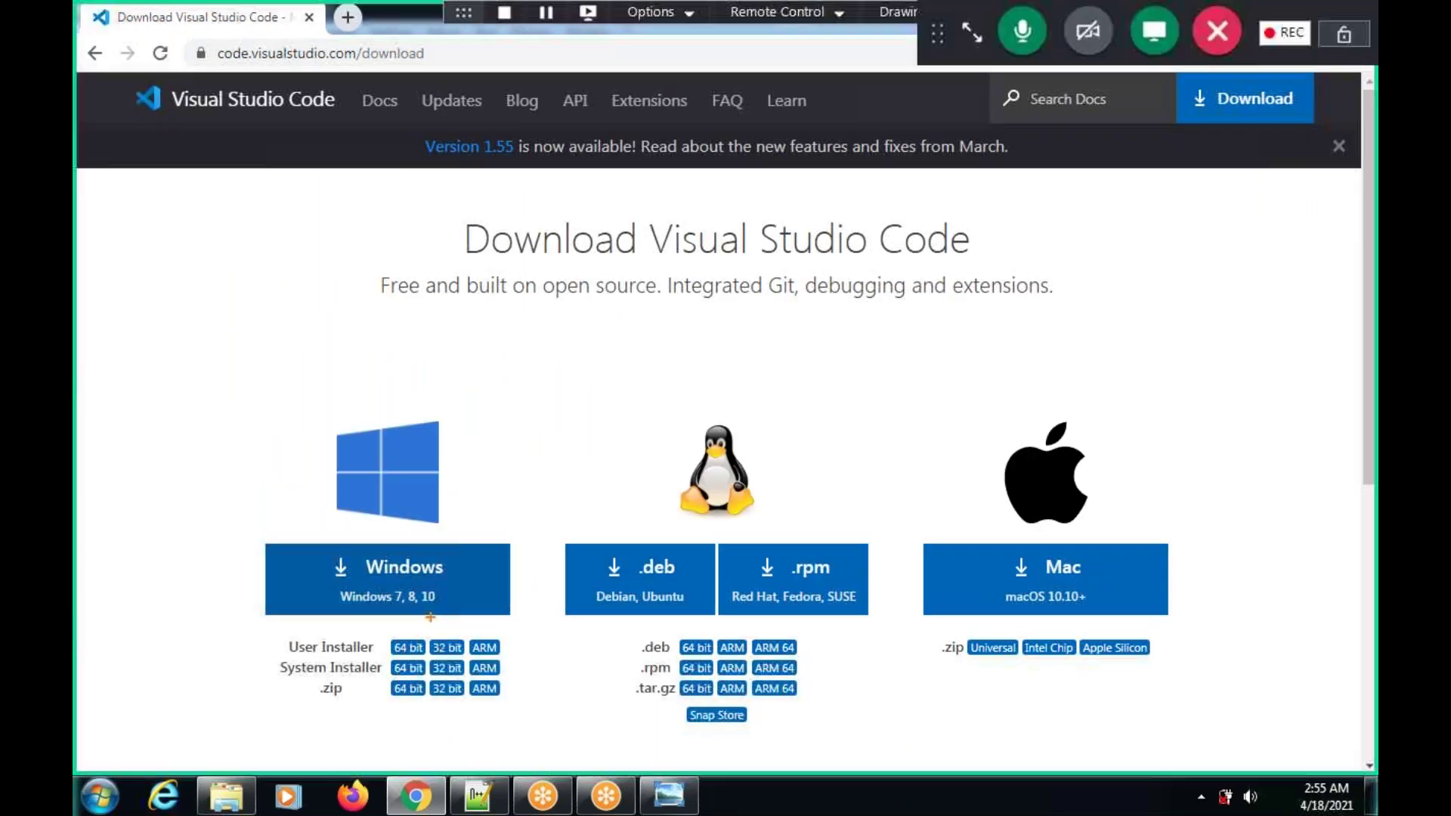
Step: Annotate the Windows, Linux and Mac download options and the "Visual Studio Code" heading with frames and strokes, and clear the annotations
{"action": "left_click_drag", "start_coordinate": [204, 390], "coordinate": [560, 716]}
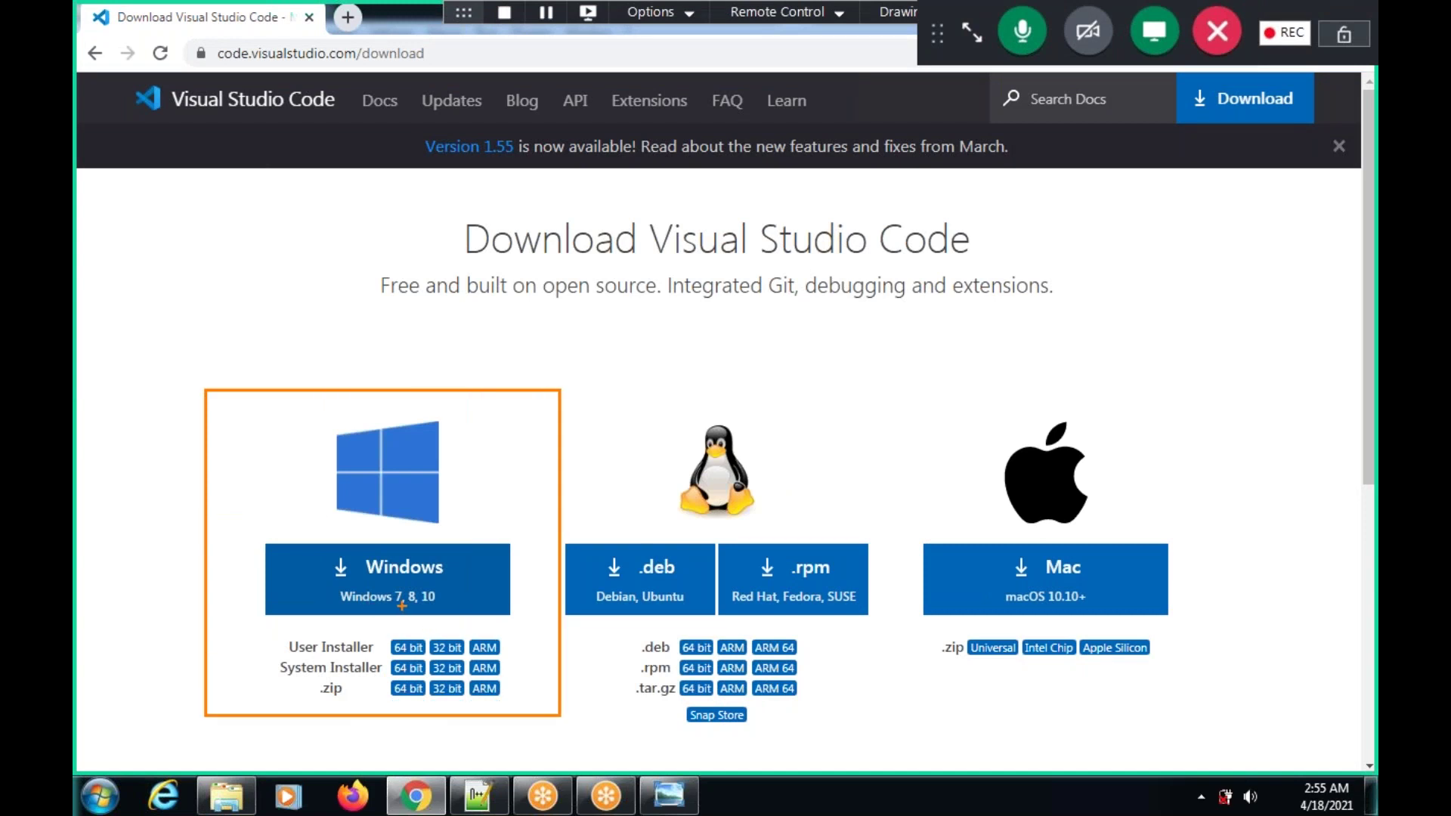
{"action": "left_click_drag", "start_coordinate": [391, 605], "coordinate": [429, 605]}
{"action": "mouse_move", "coordinate": [583, 349]}
{"action": "left_mouse_down"}
{"action": "mouse_move", "coordinate": [627, 544]}
{"action": "mouse_move", "coordinate": [900, 765]}
{"action": "left_mouse_up"}
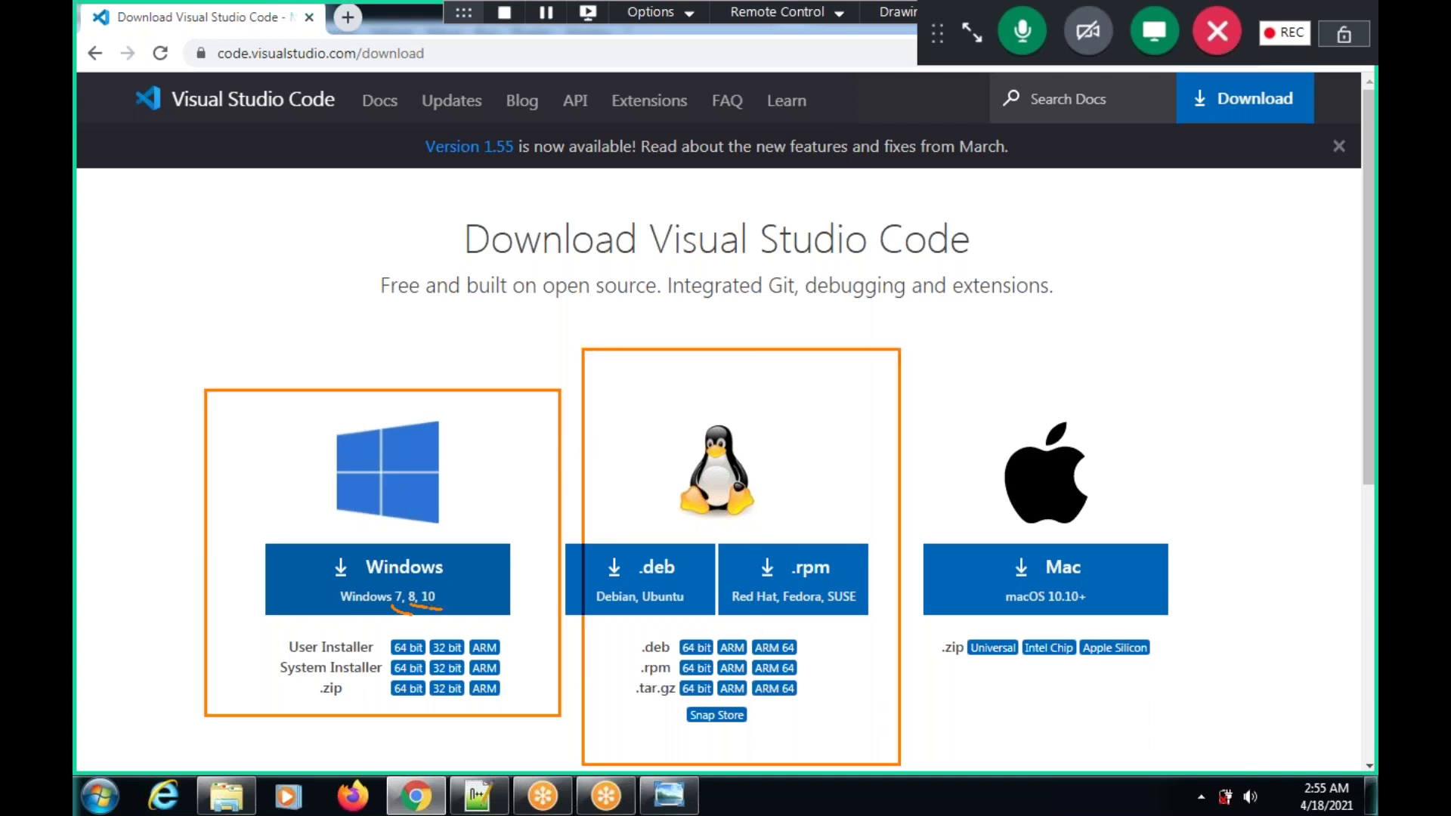
{"action": "mouse_move", "coordinate": [772, 474]}
{"action": "left_mouse_down"}
{"action": "mouse_move", "coordinate": [810, 496]}
{"action": "mouse_move", "coordinate": [874, 407]}
{"action": "left_mouse_up"}
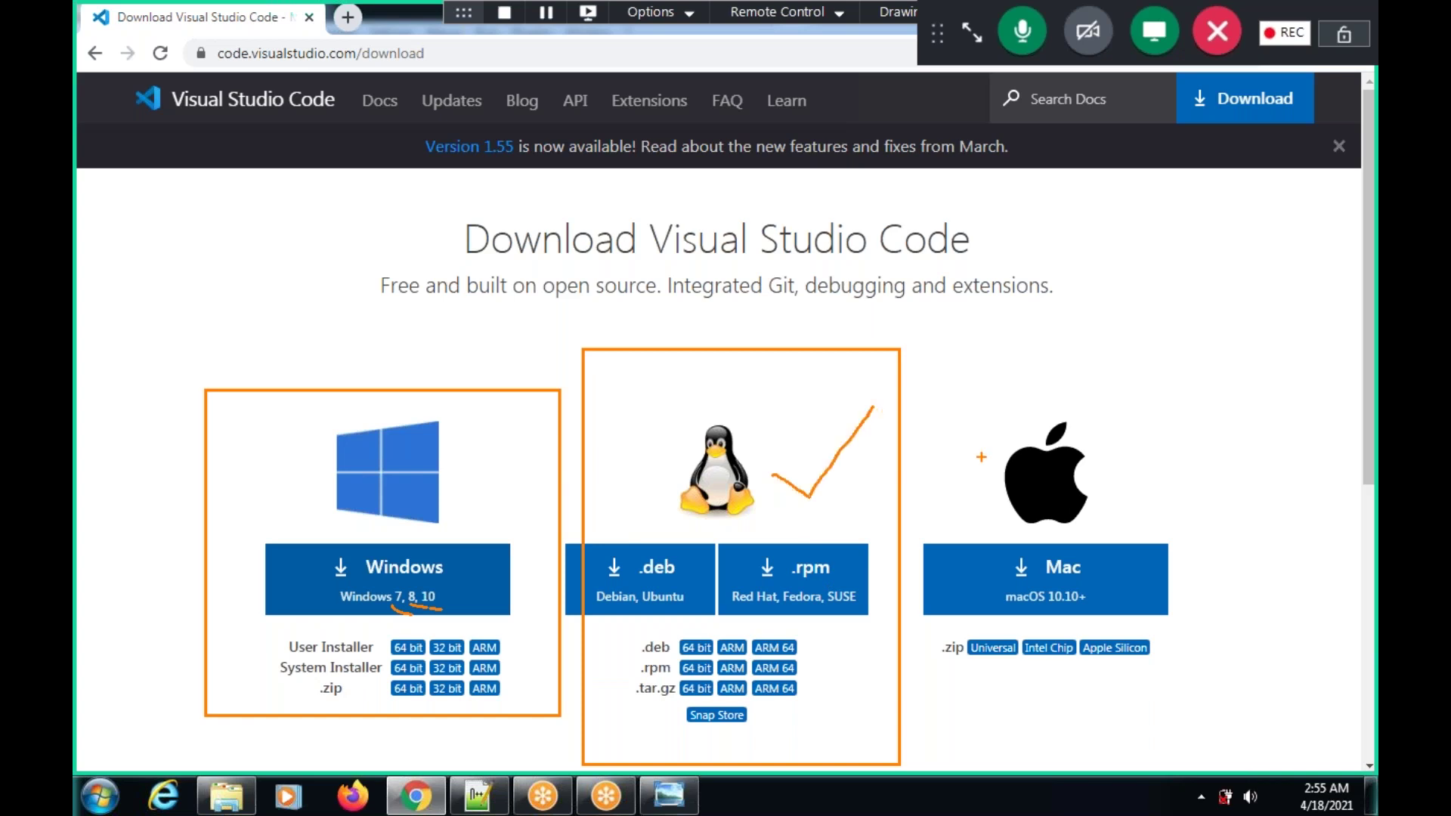
{"action": "mouse_move", "coordinate": [931, 329]}
{"action": "left_mouse_down"}
{"action": "mouse_move", "coordinate": [978, 454]}
{"action": "mouse_move", "coordinate": [1149, 765]}
{"action": "mouse_move", "coordinate": [1237, 777]}
{"action": "left_mouse_up"}
{"action": "left_click_drag", "start_coordinate": [1155, 558], "coordinate": [1264, 505]}
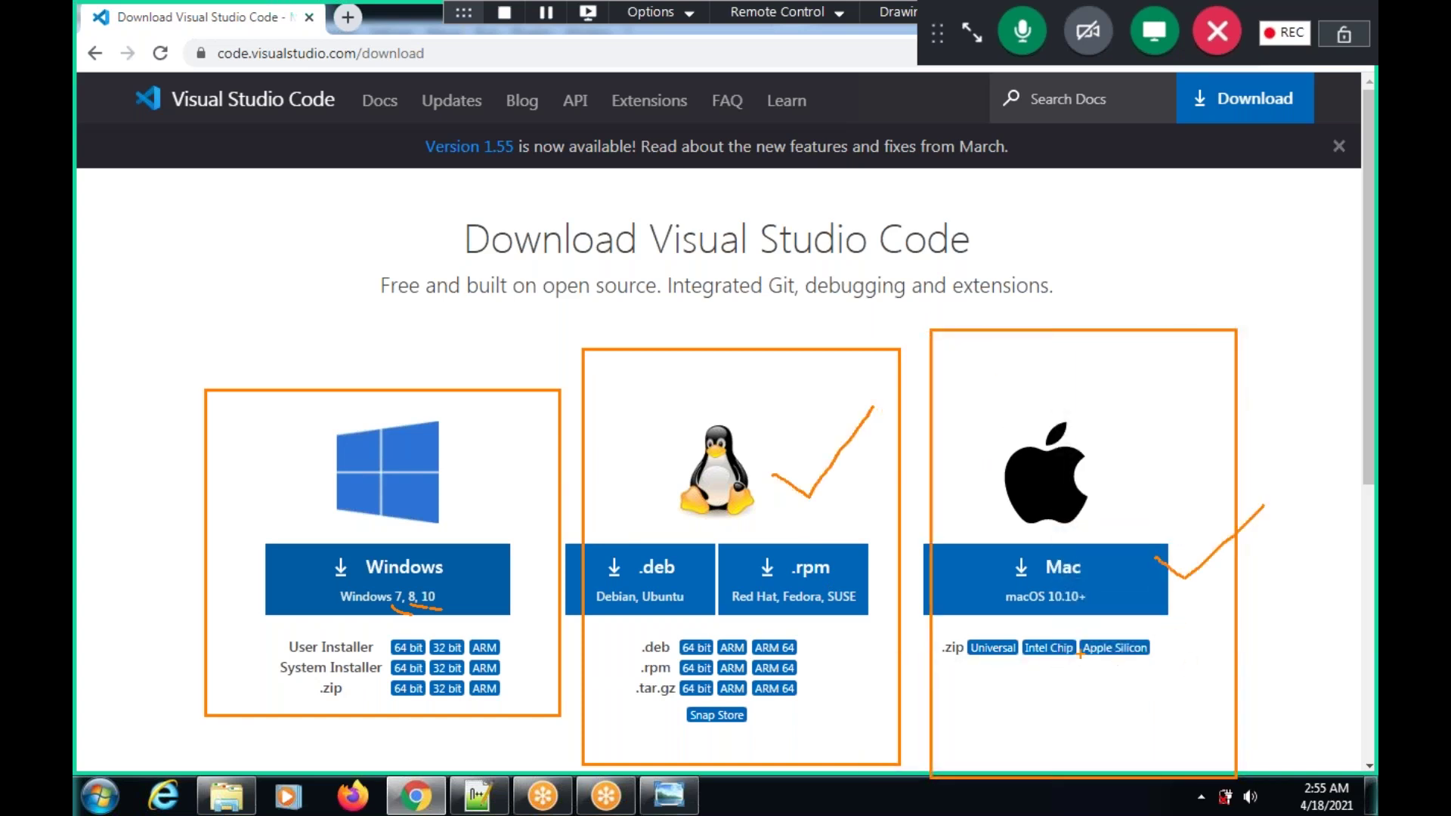
{"action": "left_click_drag", "start_coordinate": [1048, 607], "coordinate": [1107, 604]}
{"action": "mouse_move", "coordinate": [643, 195]}
{"action": "left_mouse_down"}
{"action": "mouse_move", "coordinate": [740, 255]}
{"action": "mouse_move", "coordinate": [1023, 262]}
{"action": "left_mouse_up"}
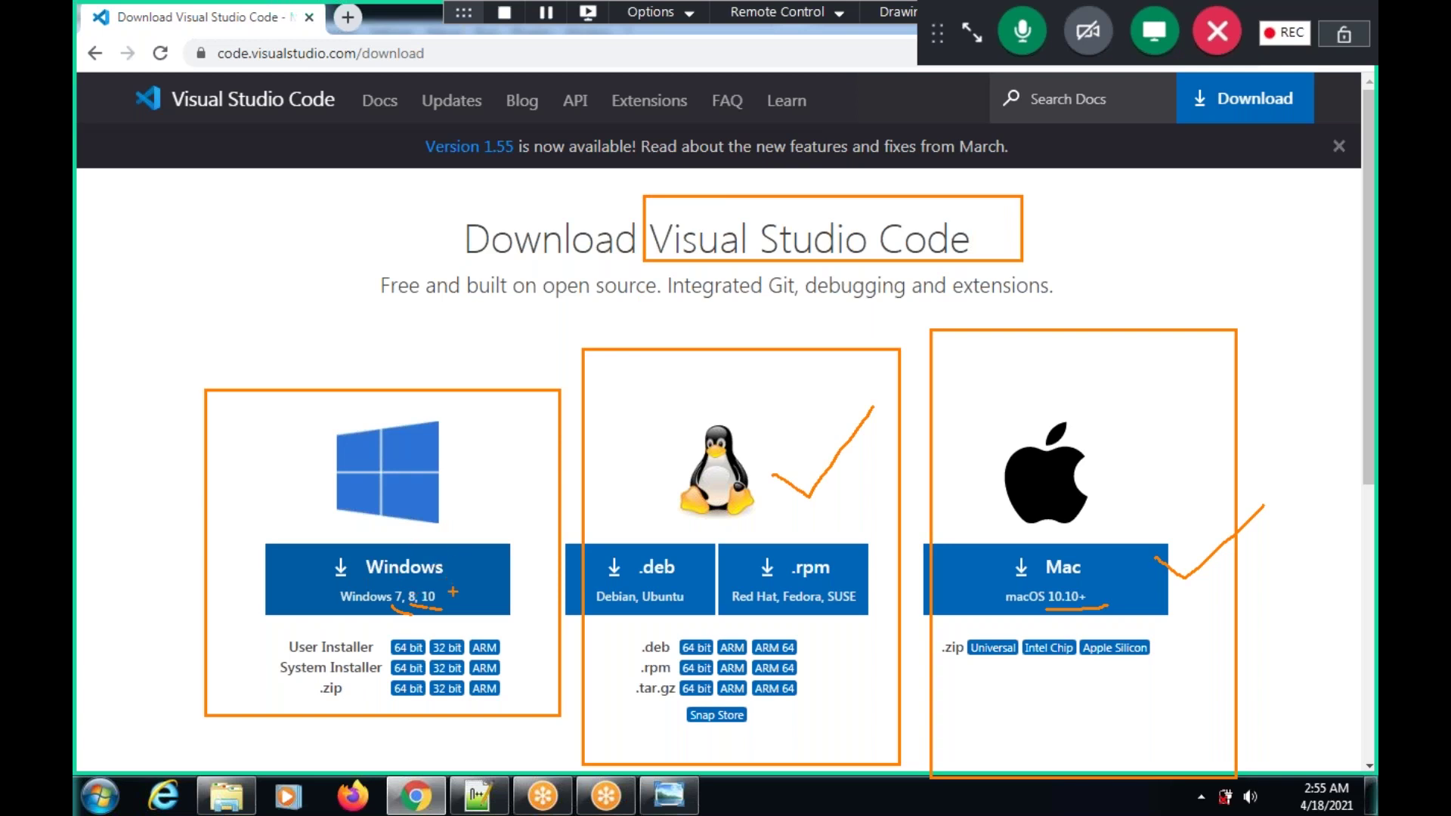
{"action": "left_click_drag", "start_coordinate": [401, 605], "coordinate": [393, 597]}
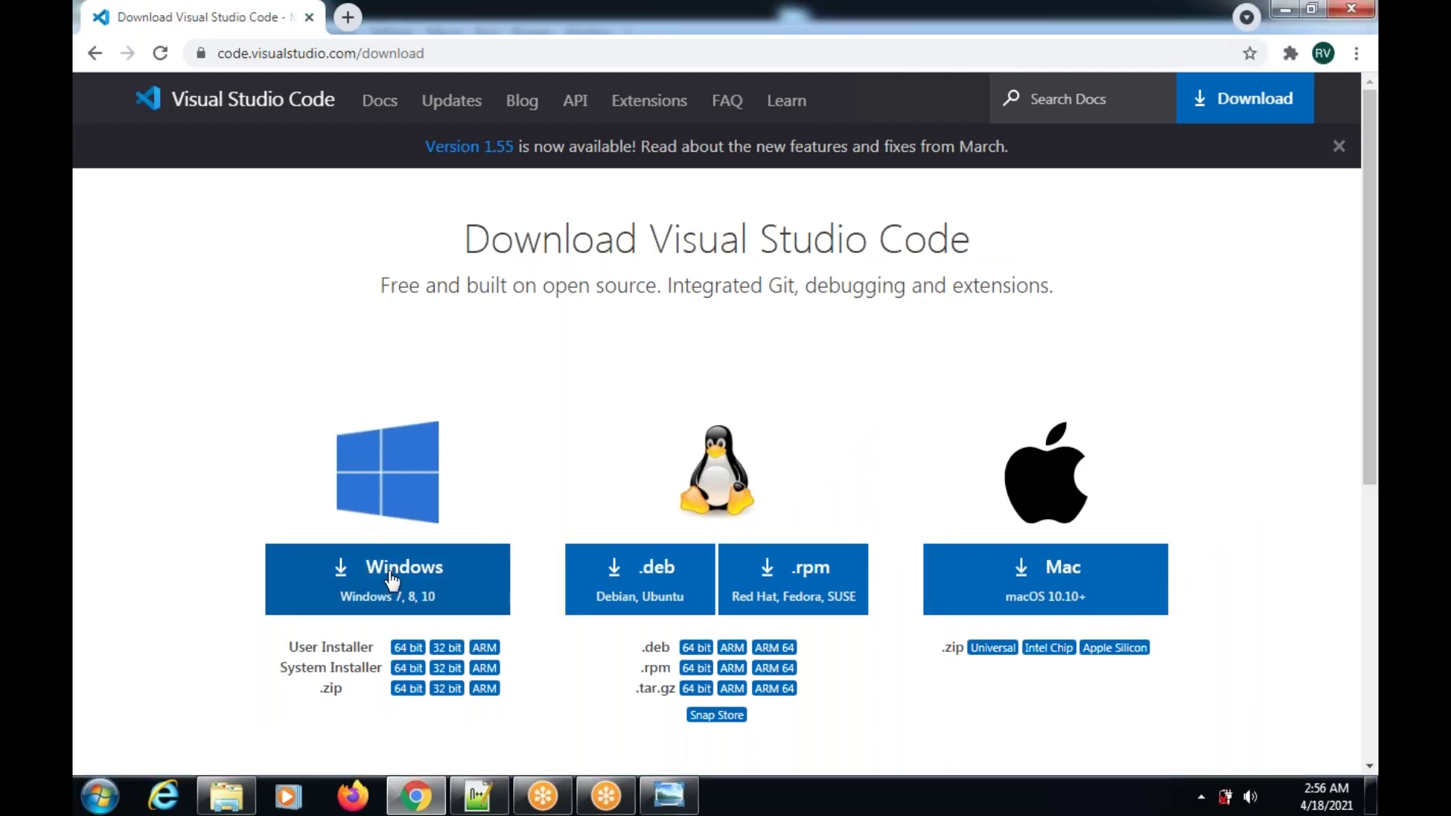
Step: Download the Visual Studio Code installer for Windows 7, 8, 10
{"action": "left_click", "coordinate": [390, 580]}
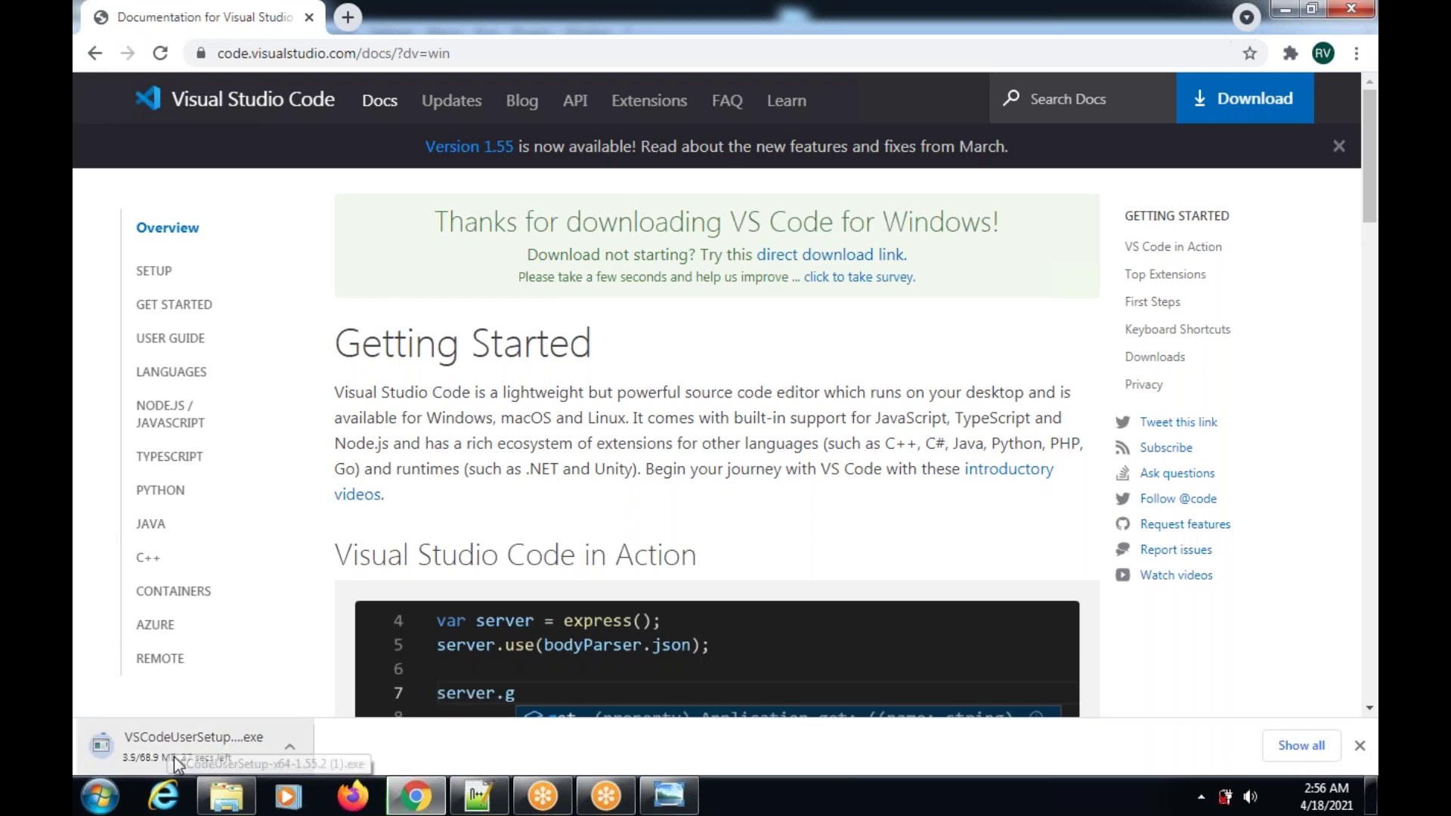
Step: Frame the running download and the thank-you banner, underline the direct download link, and clear the annotations
{"action": "left_click_drag", "start_coordinate": [74, 696], "coordinate": [320, 777]}
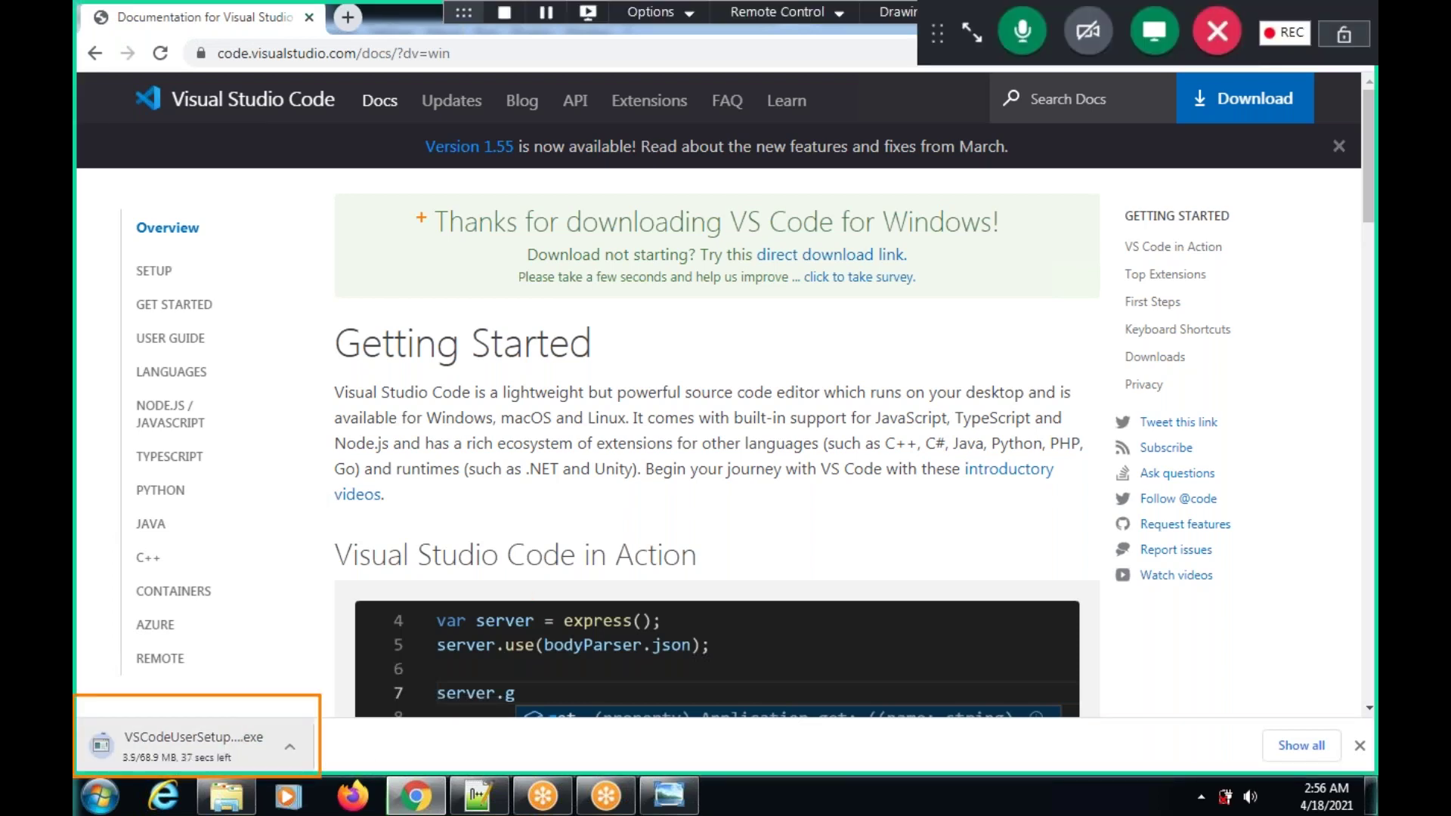
{"action": "mouse_move", "coordinate": [342, 192]}
{"action": "left_mouse_down"}
{"action": "mouse_move", "coordinate": [399, 267]}
{"action": "mouse_move", "coordinate": [1084, 297]}
{"action": "left_mouse_up"}
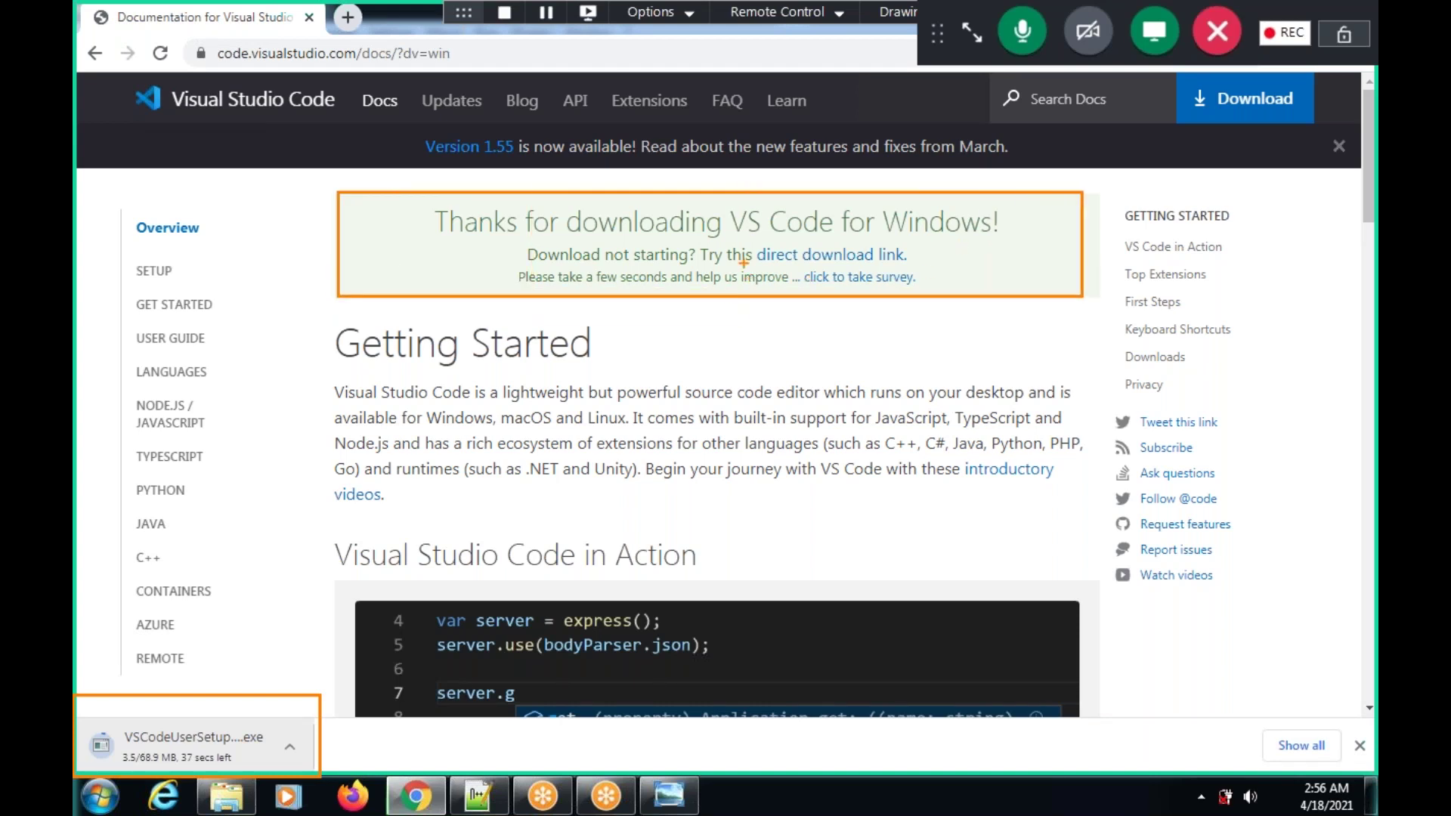
{"action": "left_click_drag", "start_coordinate": [753, 262], "coordinate": [931, 257]}
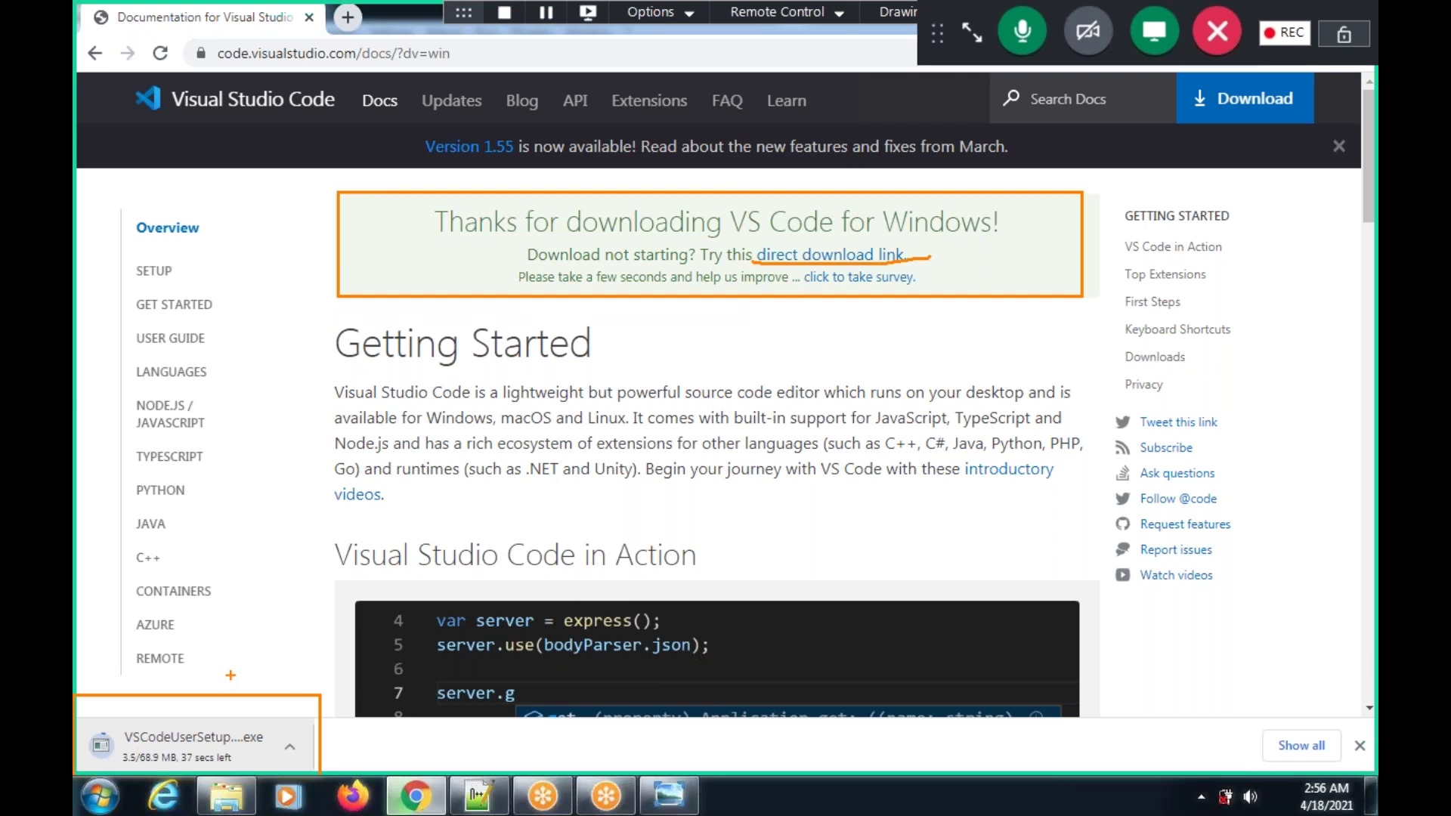
{"action": "key", "text": "Escape"}
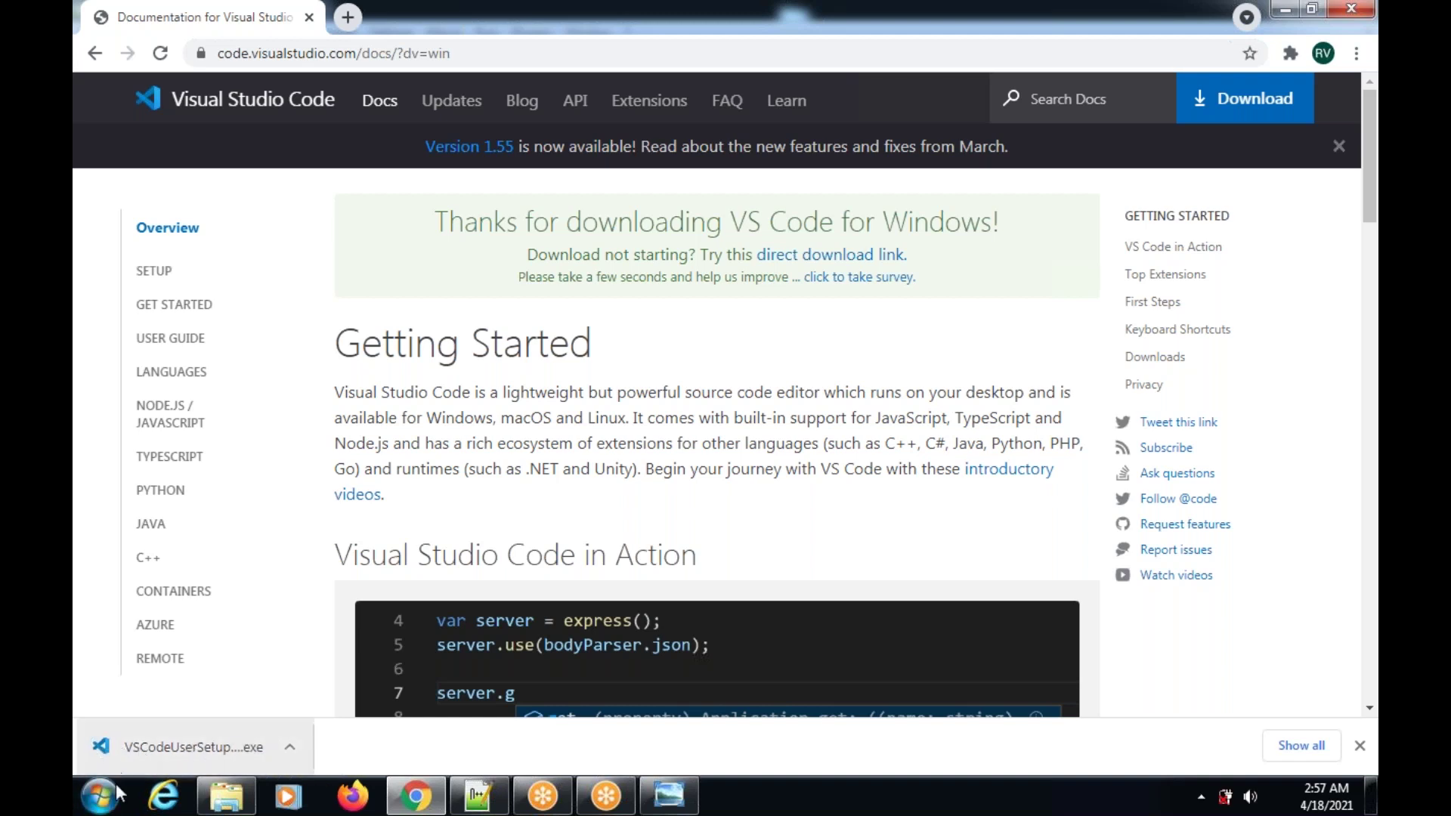
Step: Switch to Windows Explorer and open the Downloads folder containing the downloaded installer
{"action": "left_click", "coordinate": [102, 805]}
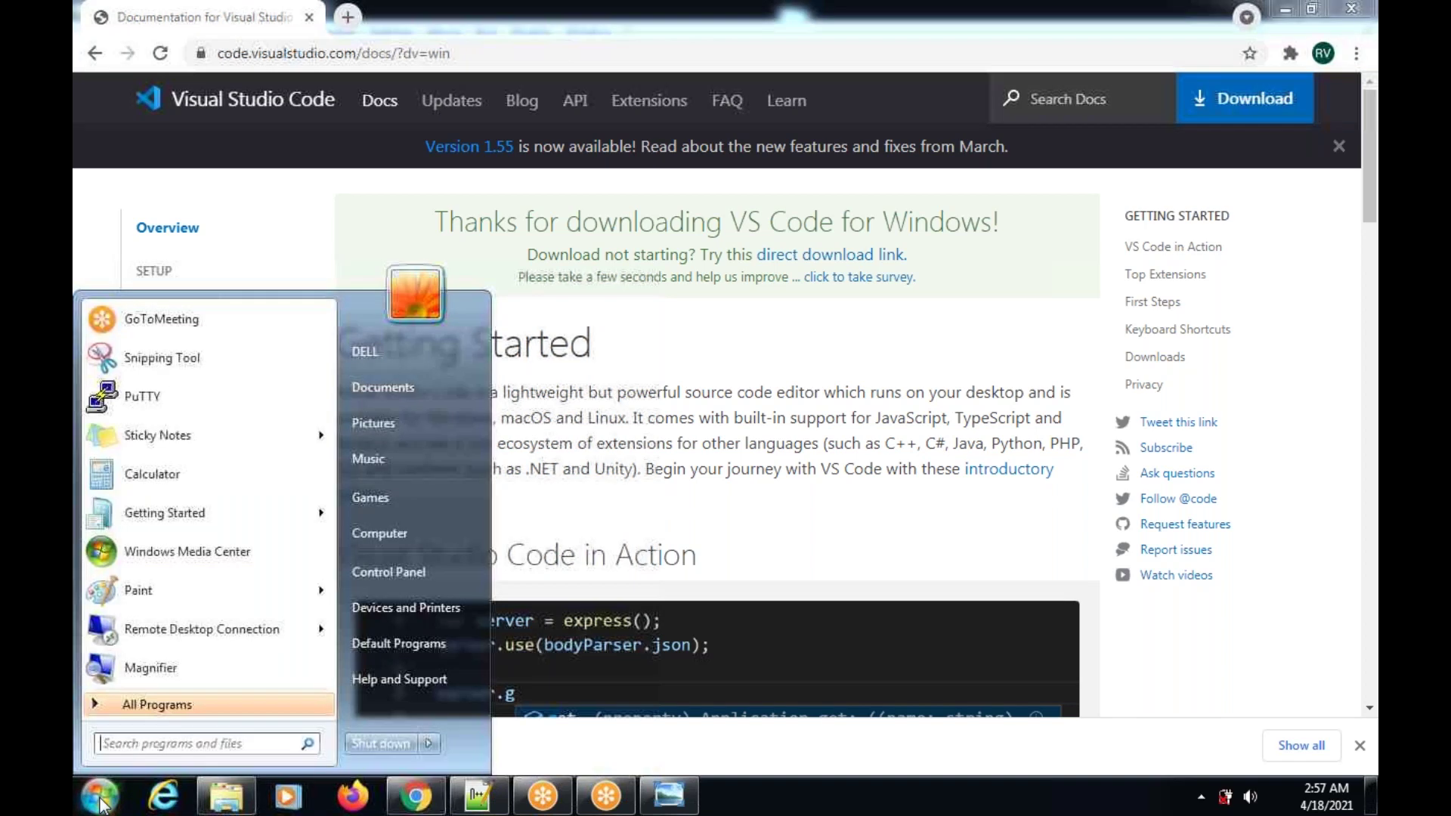
{"action": "left_click", "coordinate": [408, 532]}
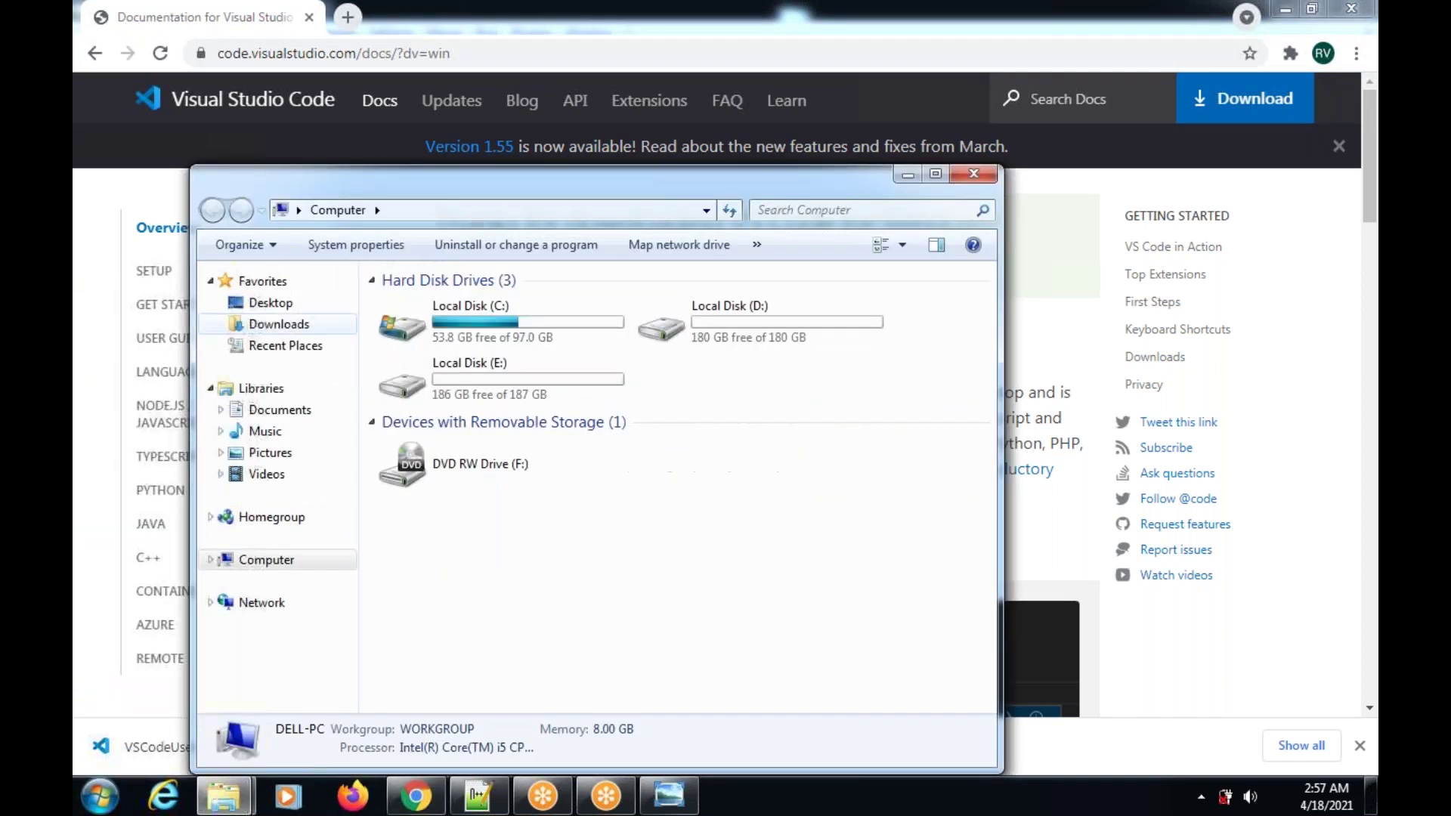
{"action": "left_click", "coordinate": [314, 323]}
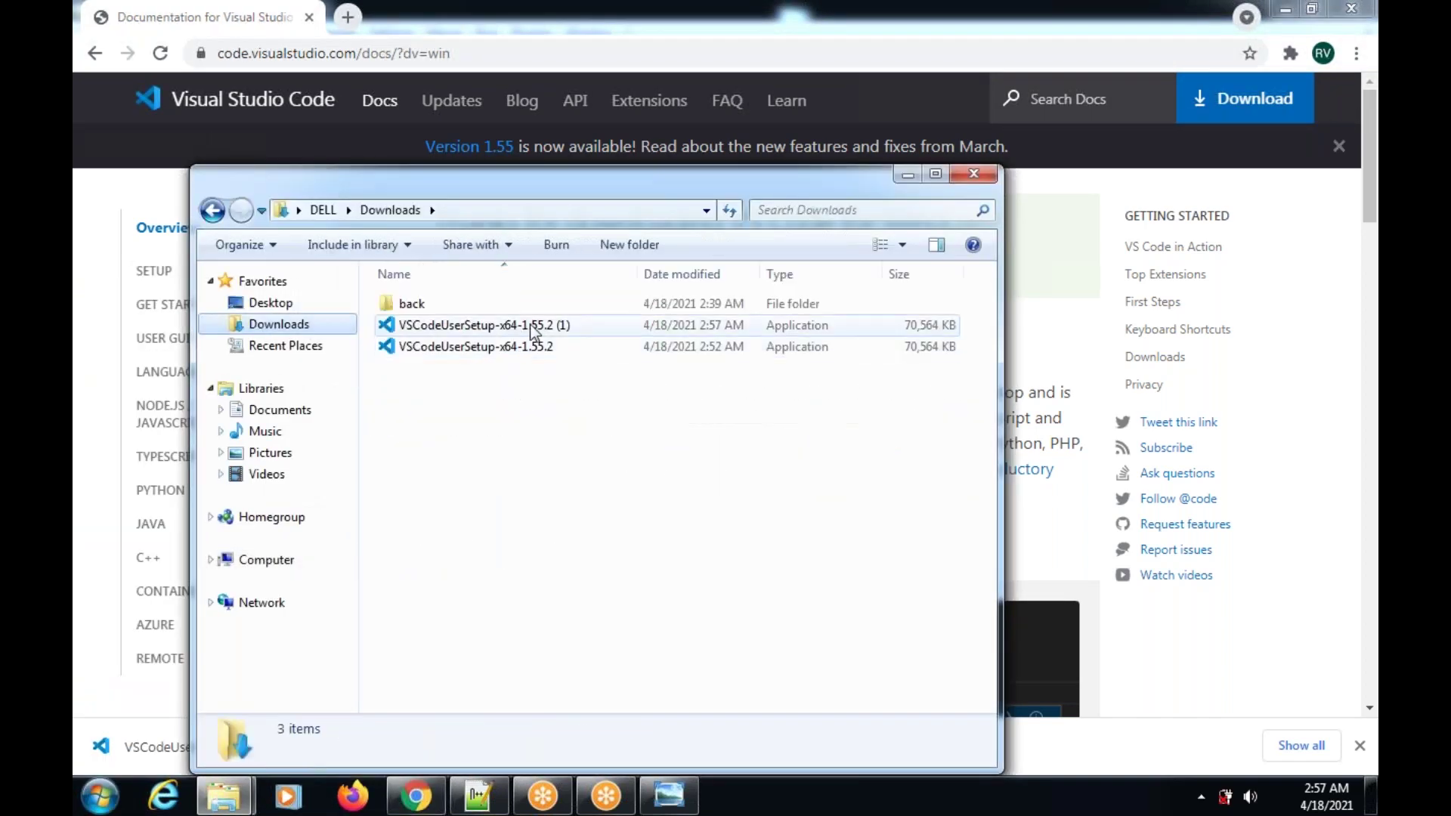
Step: Delete the duplicate installer "VSCodeUserSetup-x64-1.55.2 (1)" from the Downloads folder
{"action": "right_click", "coordinate": [533, 329]}
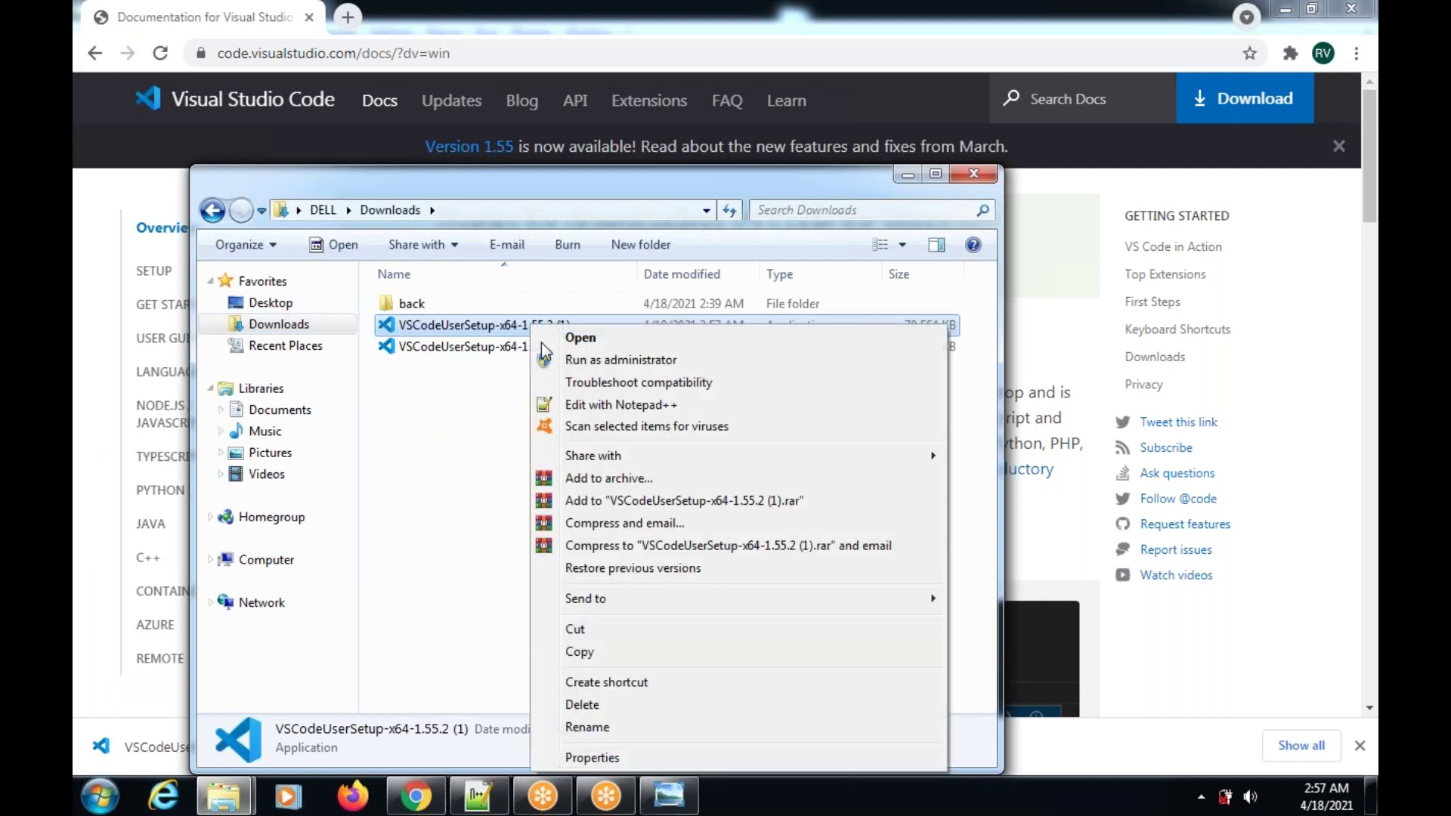
{"action": "left_click", "coordinate": [613, 706]}
{"action": "left_click", "coordinate": [781, 484]}
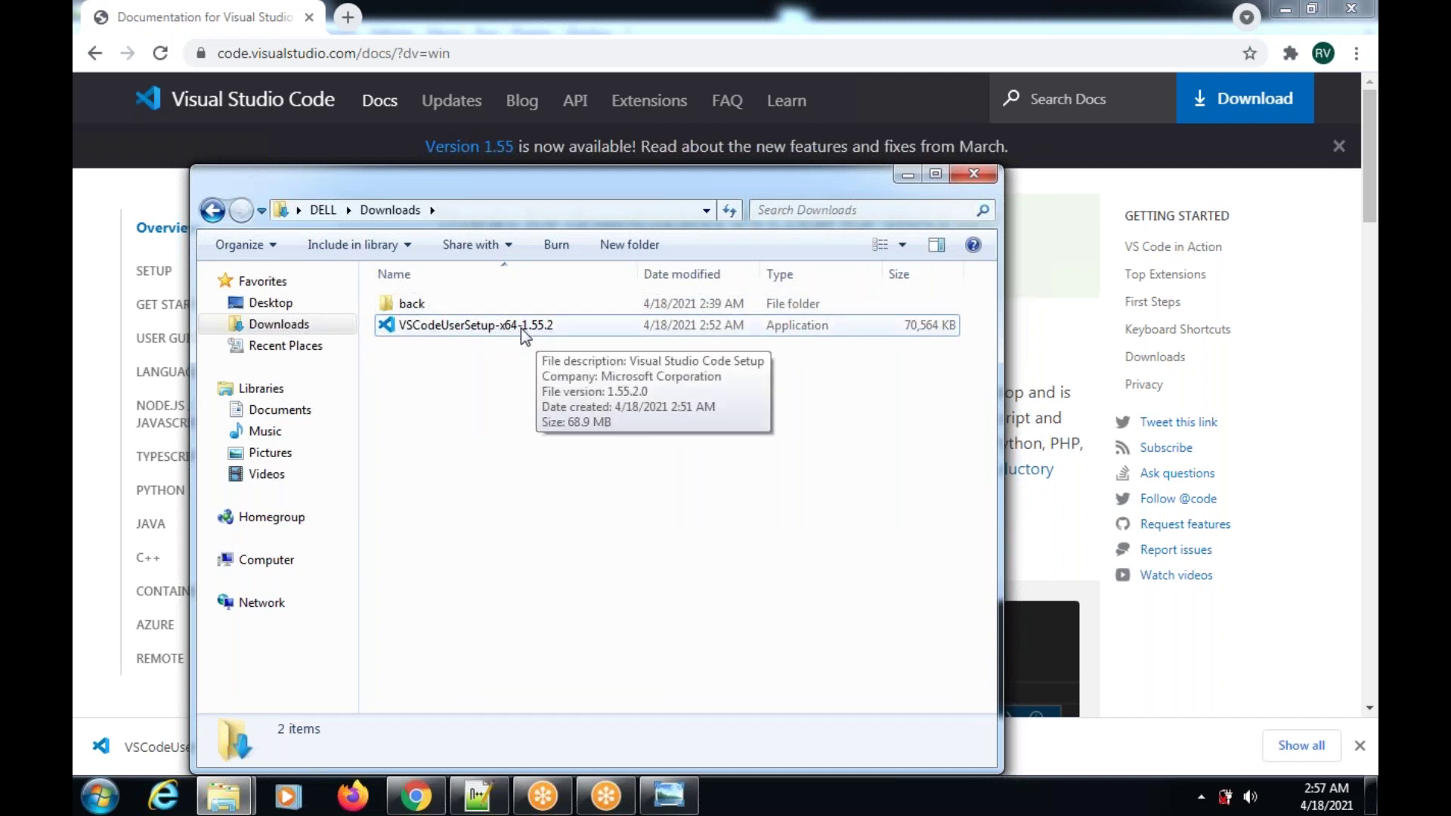
Step: Run the VSCodeUserSetup-x64-1.55.2 installer and accept its license agreement
{"action": "left_click", "coordinate": [443, 336]}
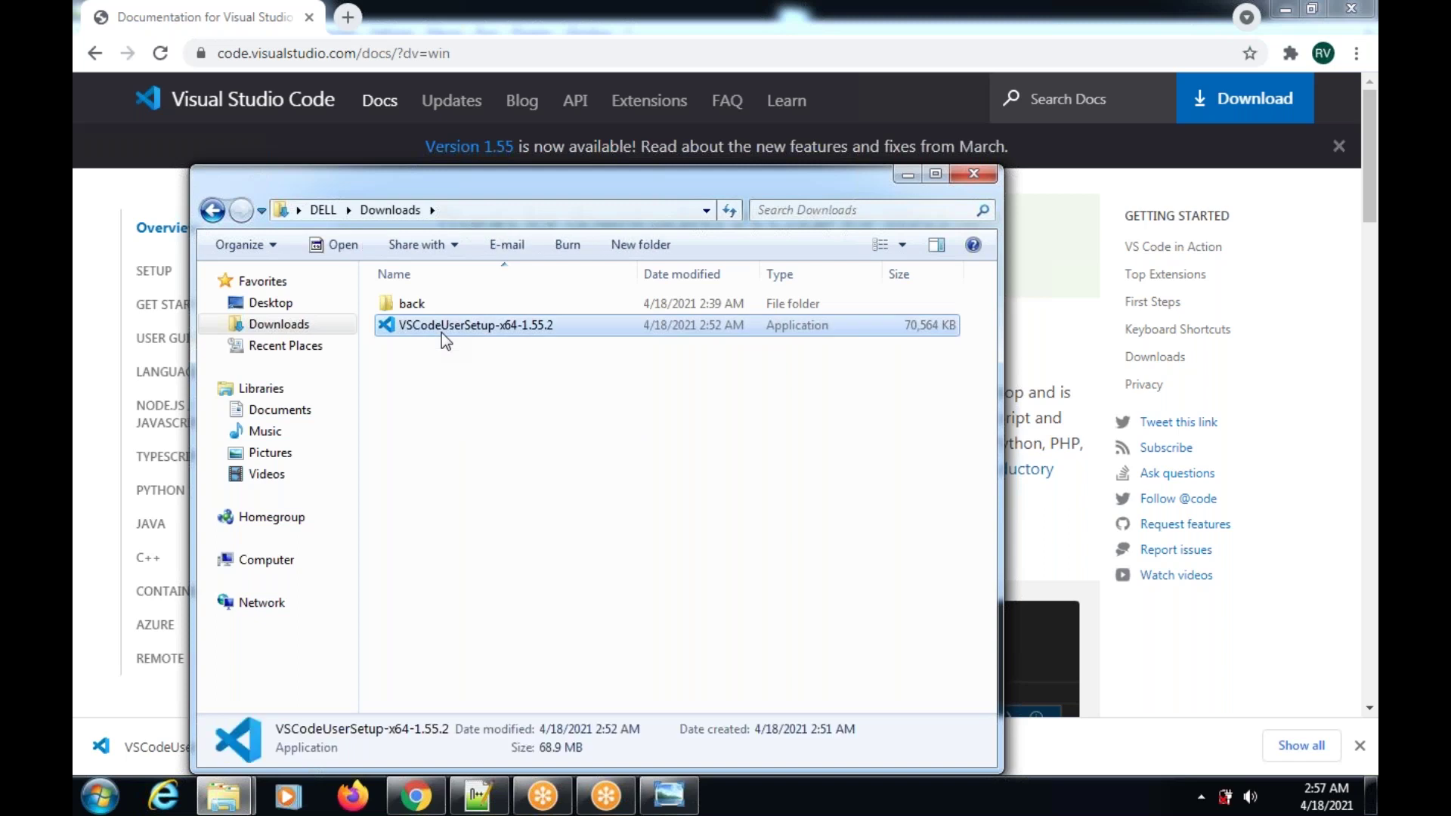
{"action": "double_click", "coordinate": [442, 333]}
{"action": "left_click", "coordinate": [777, 417]}
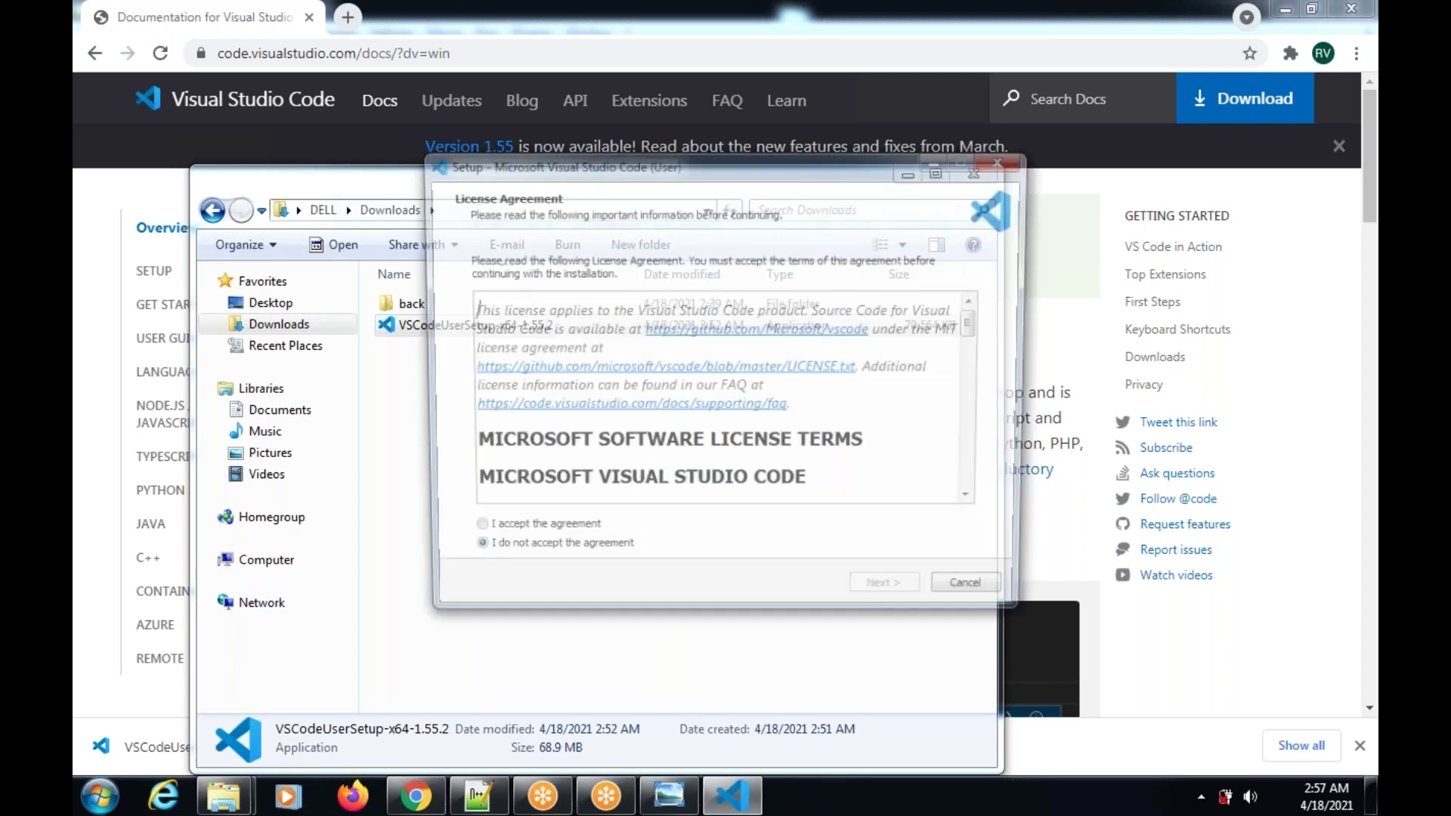
{"action": "left_click", "coordinate": [469, 536]}
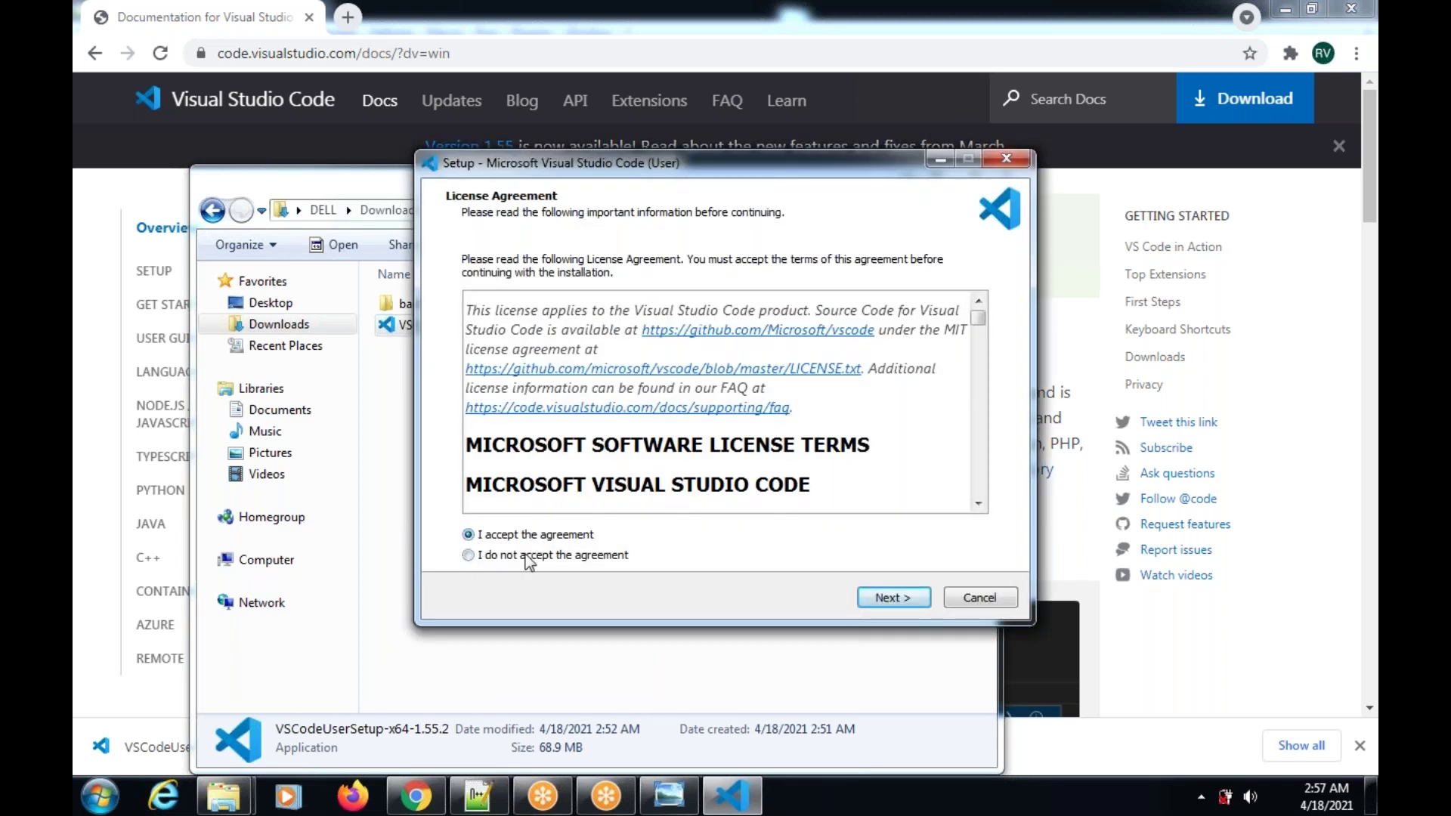
{"action": "left_click", "coordinate": [904, 604]}
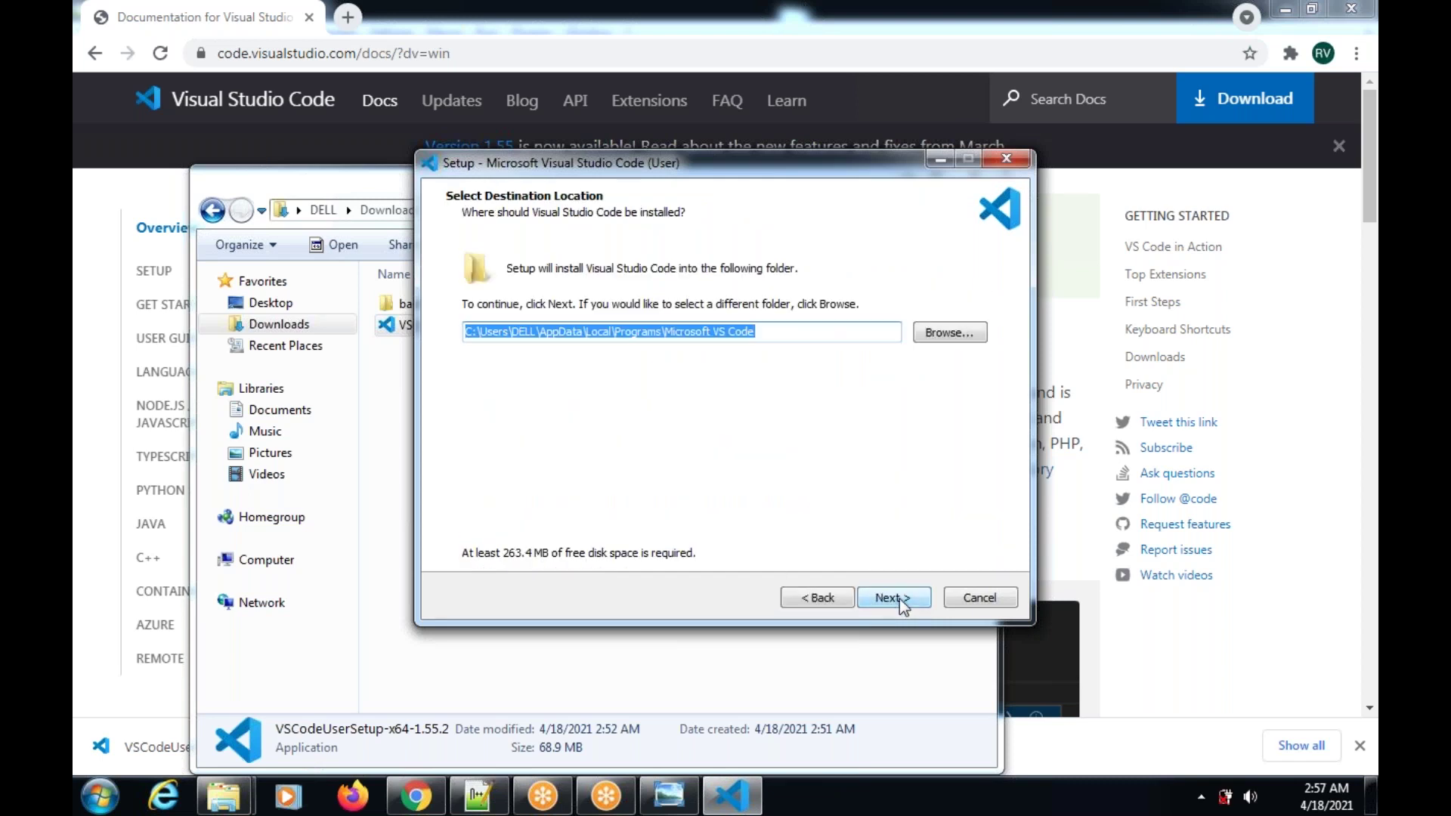
Step: Keep the default Microsoft VS Code destination folder and the Visual Studio Code Start Menu folder in the setup
{"action": "left_click", "coordinate": [794, 333]}
{"action": "left_click_drag", "start_coordinate": [797, 334], "coordinate": [439, 333]}
{"action": "left_click", "coordinate": [810, 332]}
{"action": "left_click_drag", "start_coordinate": [810, 334], "coordinate": [460, 335]}
{"action": "left_click", "coordinate": [890, 599]}
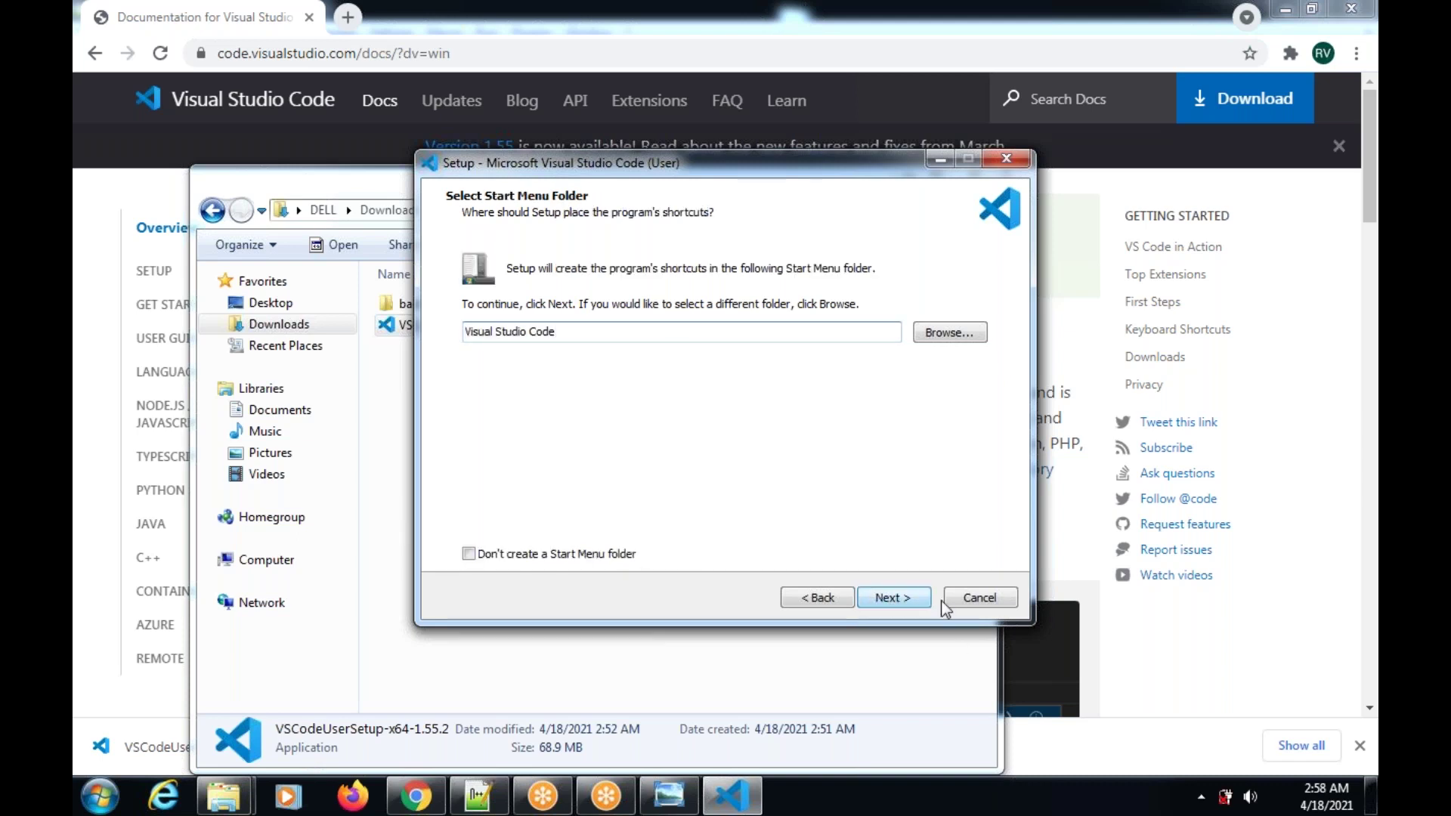
{"action": "left_click", "coordinate": [898, 603]}
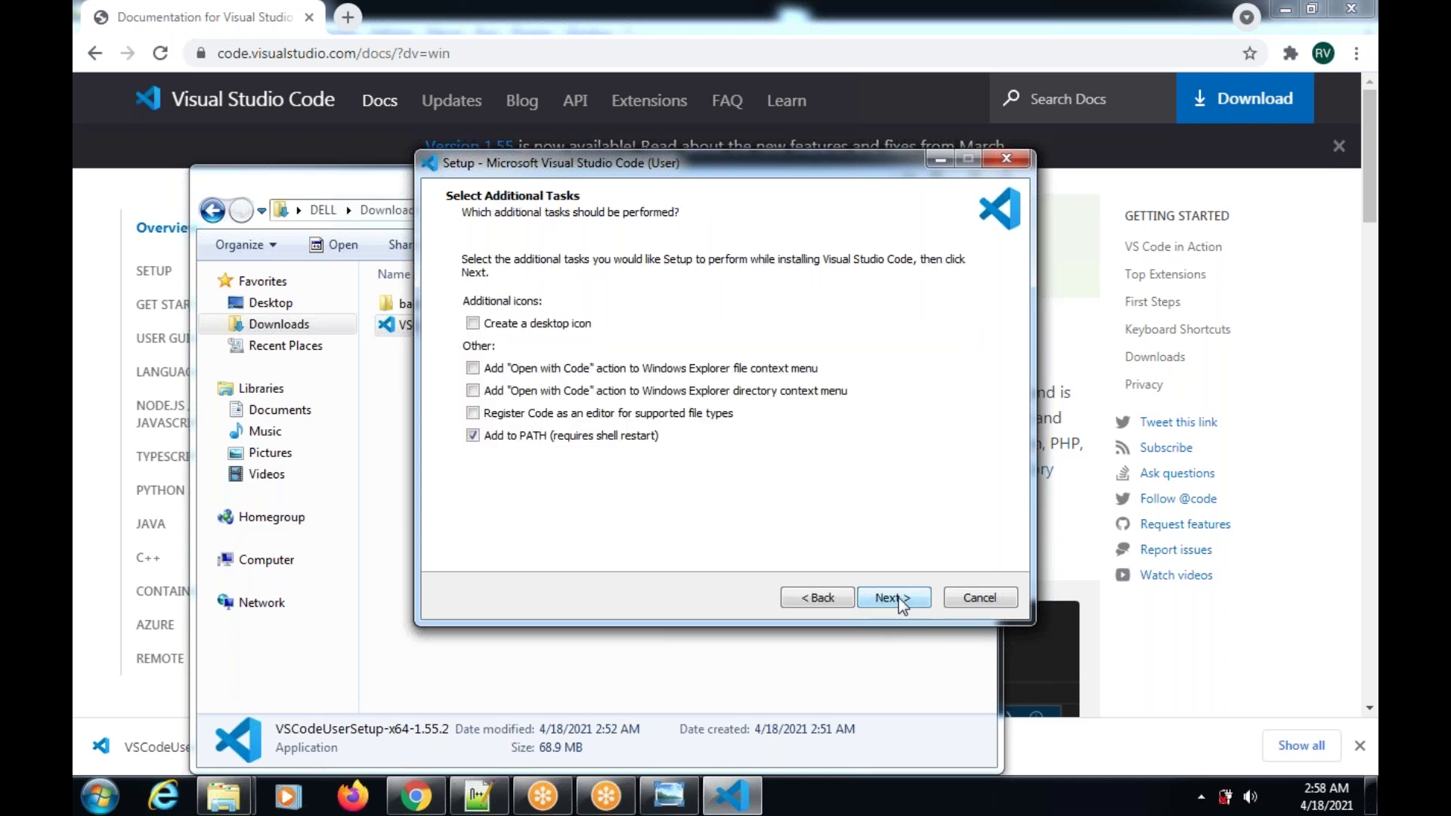
Step: Enable creating a desktop icon, frame the other additional tasks with an annotation, and continue to the install summary
{"action": "left_click", "coordinate": [474, 324]}
{"action": "mouse_move", "coordinate": [446, 350]}
{"action": "left_mouse_down"}
{"action": "mouse_move", "coordinate": [838, 468]}
{"action": "mouse_move", "coordinate": [922, 471]}
{"action": "left_mouse_up"}
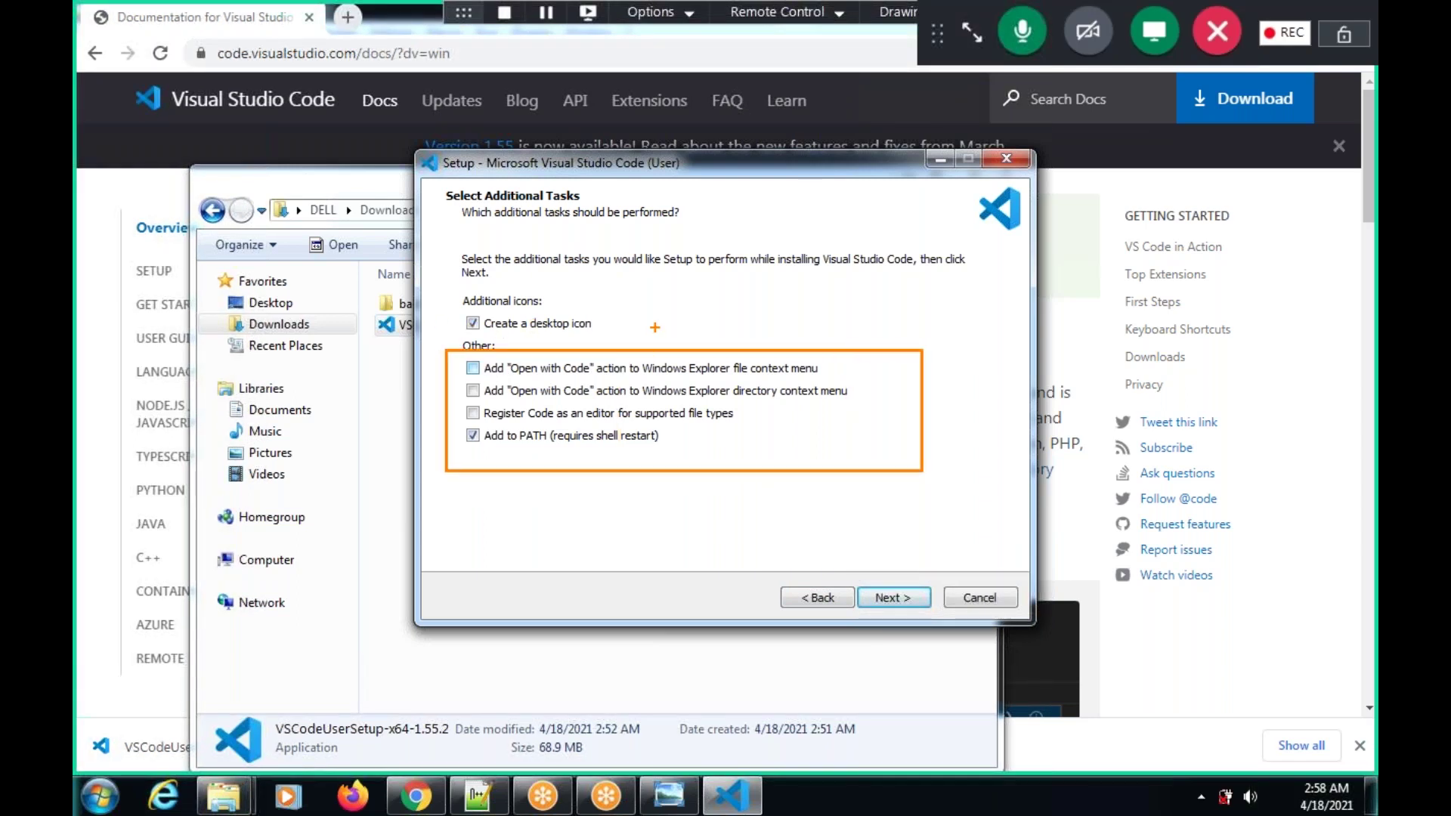
{"action": "left_click", "coordinate": [881, 603]}
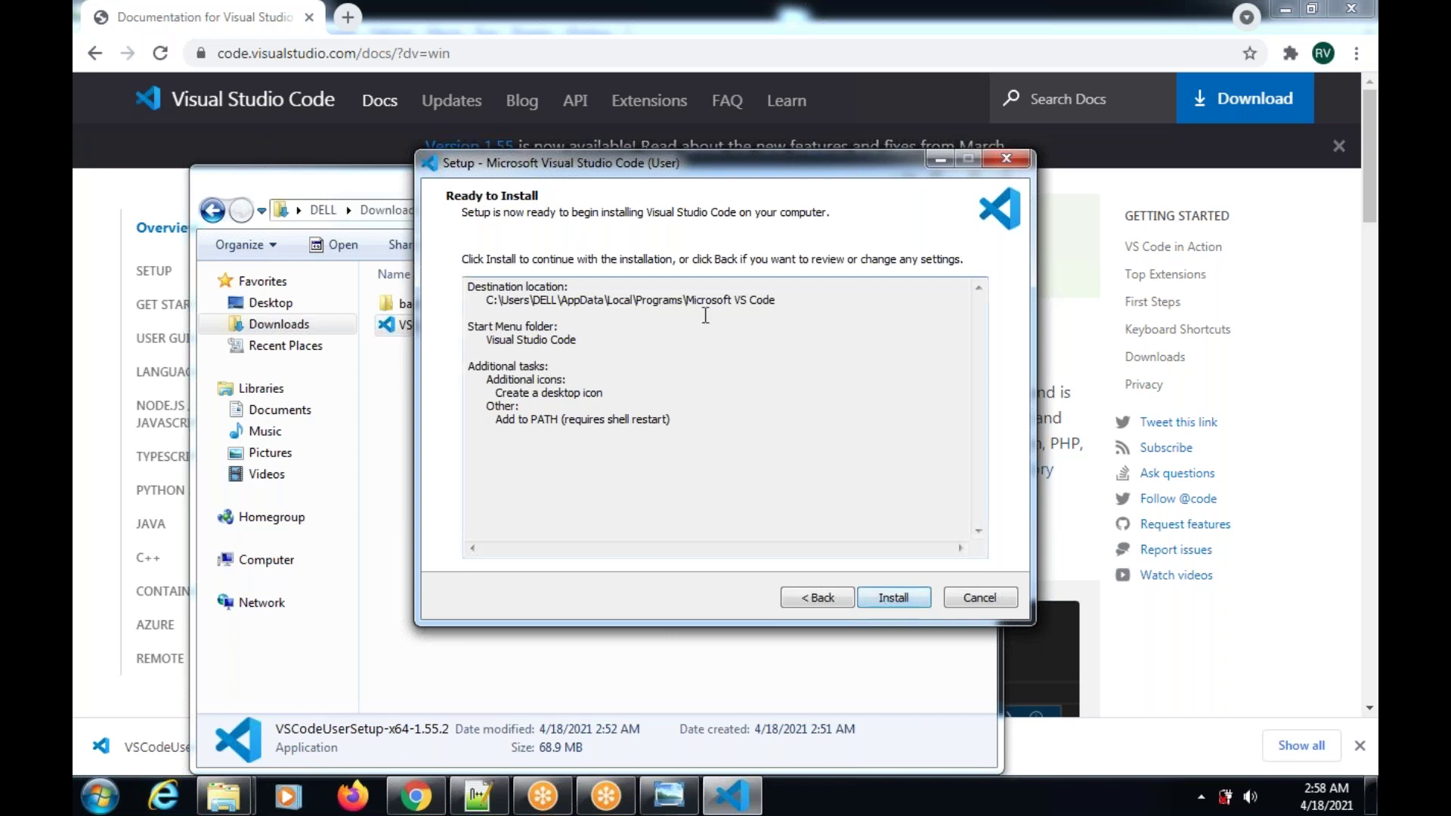
Step: Highlight the destination path, run the installation, and finish the setup with Launch Visual Studio Code enabled
{"action": "left_click_drag", "start_coordinate": [786, 302], "coordinate": [478, 297]}
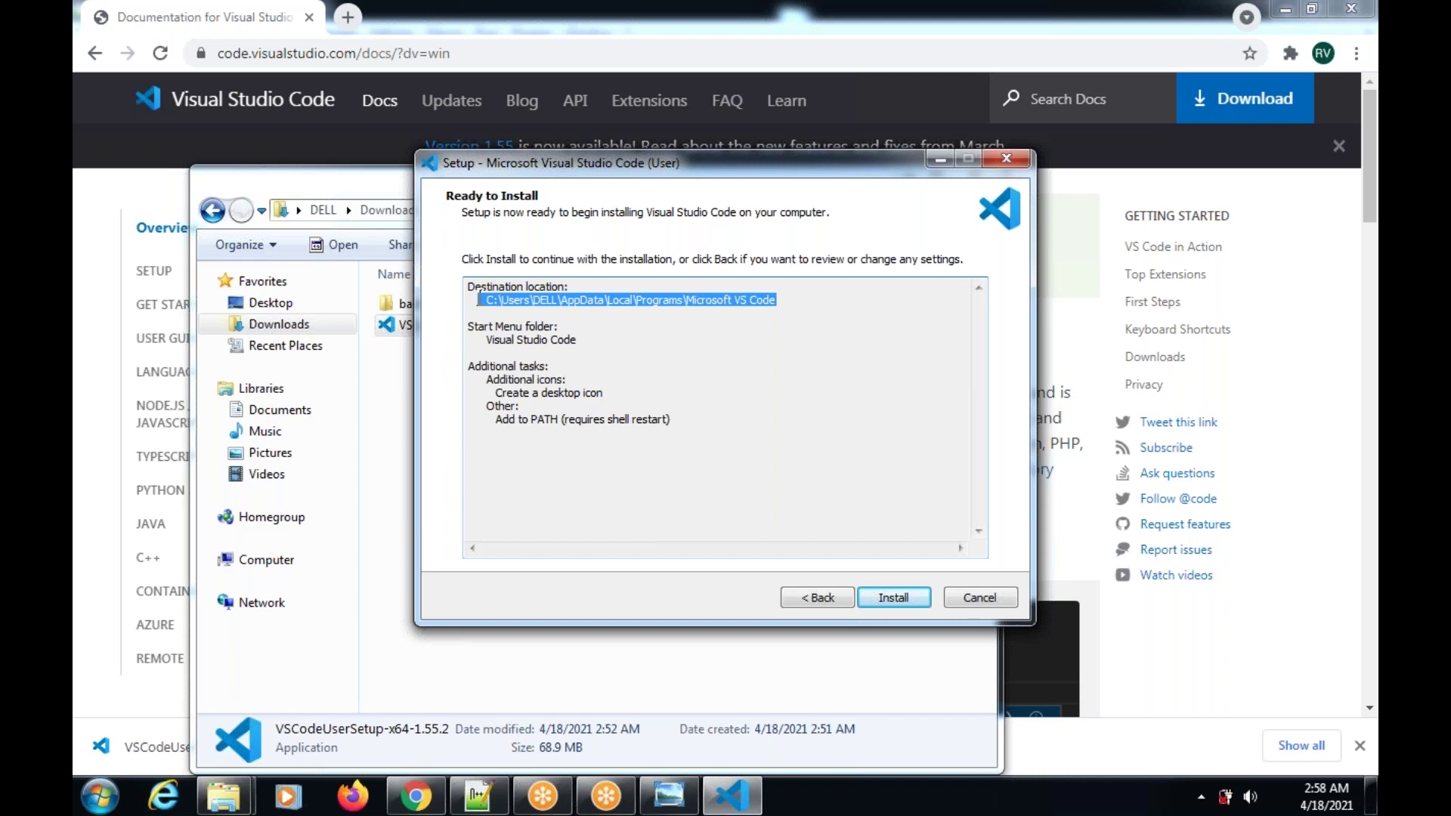
{"action": "left_click", "coordinate": [894, 600]}
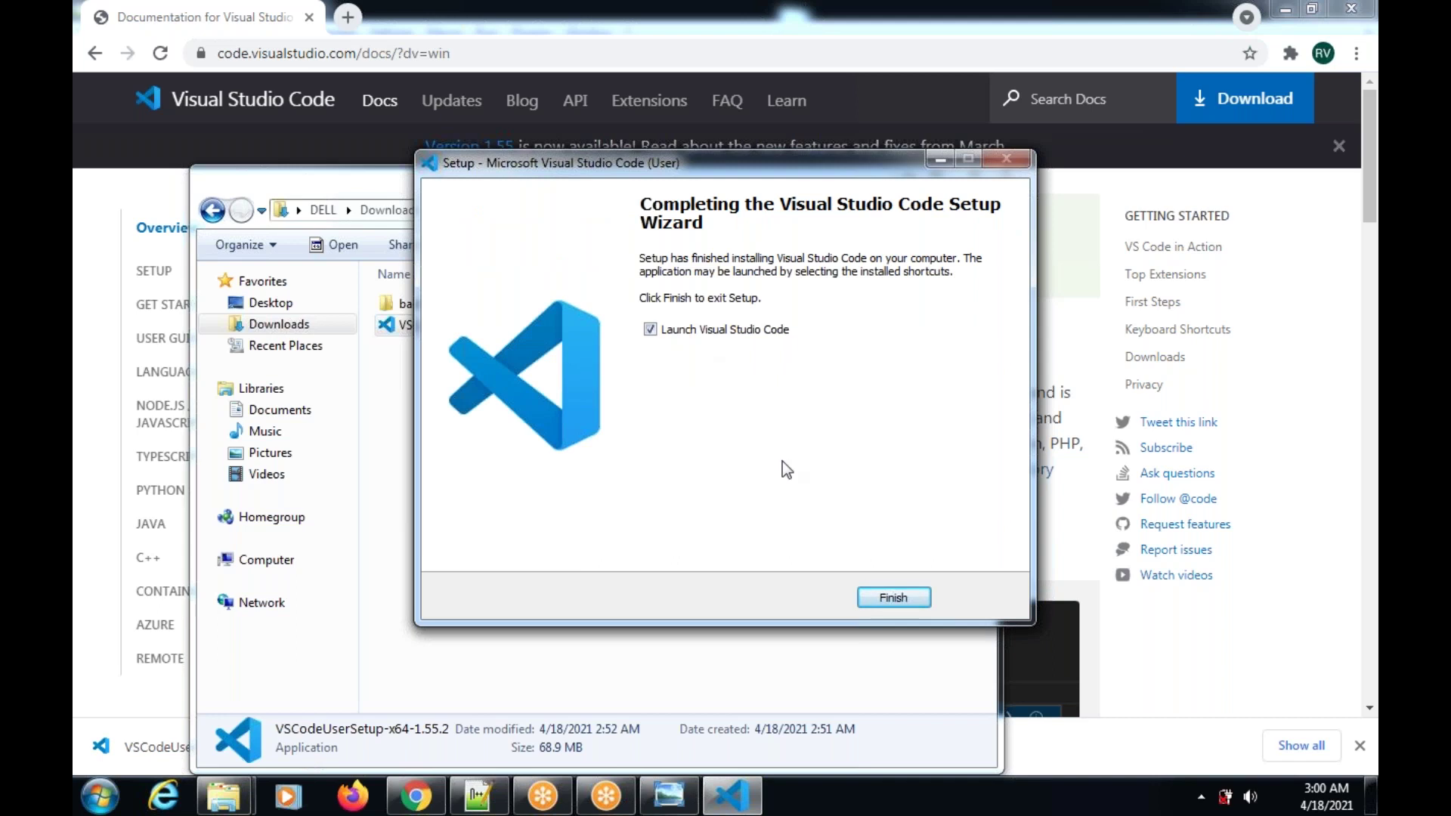
{"action": "left_click", "coordinate": [882, 599]}
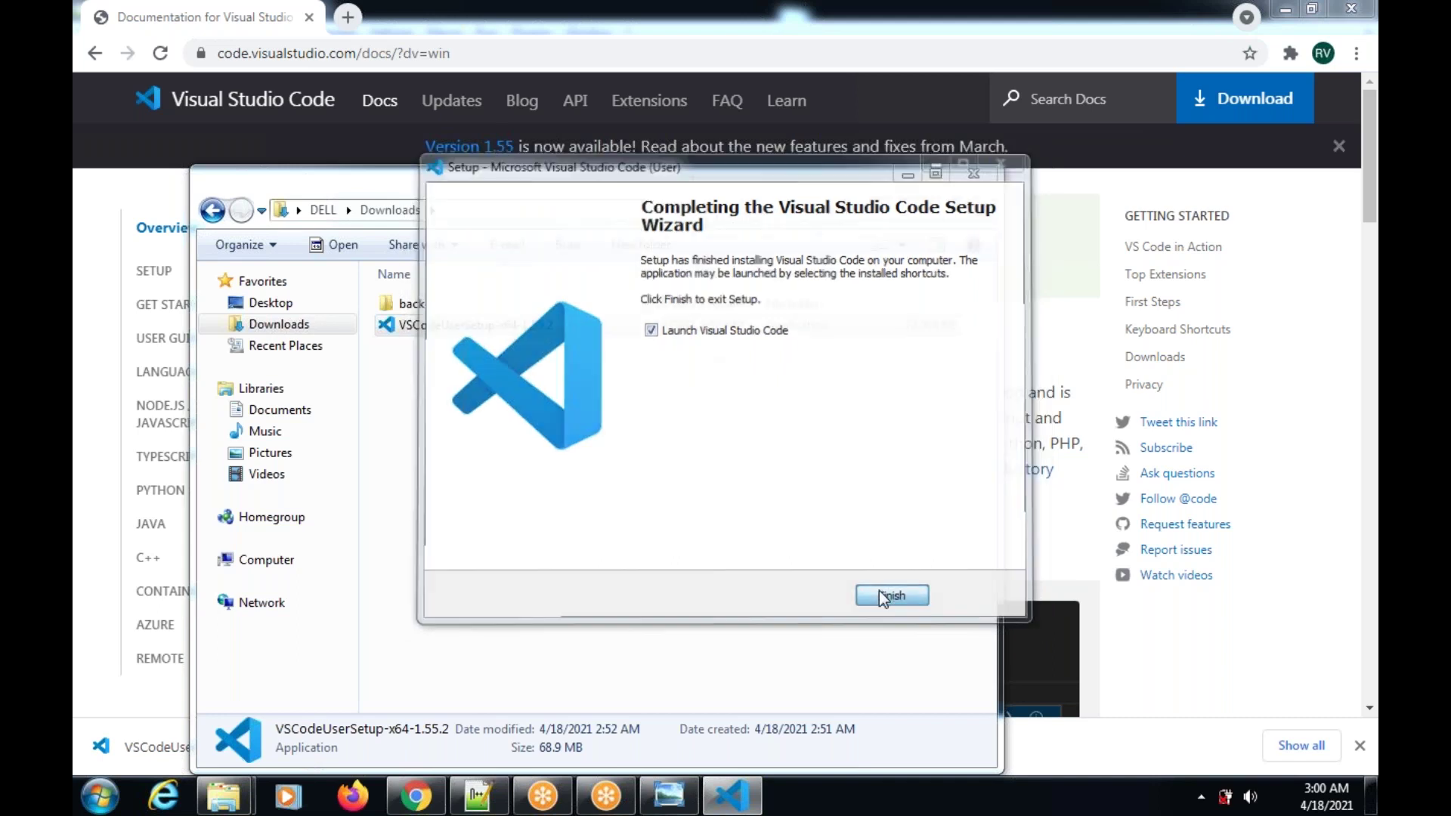
{"action": "left_click", "coordinate": [901, 176]}
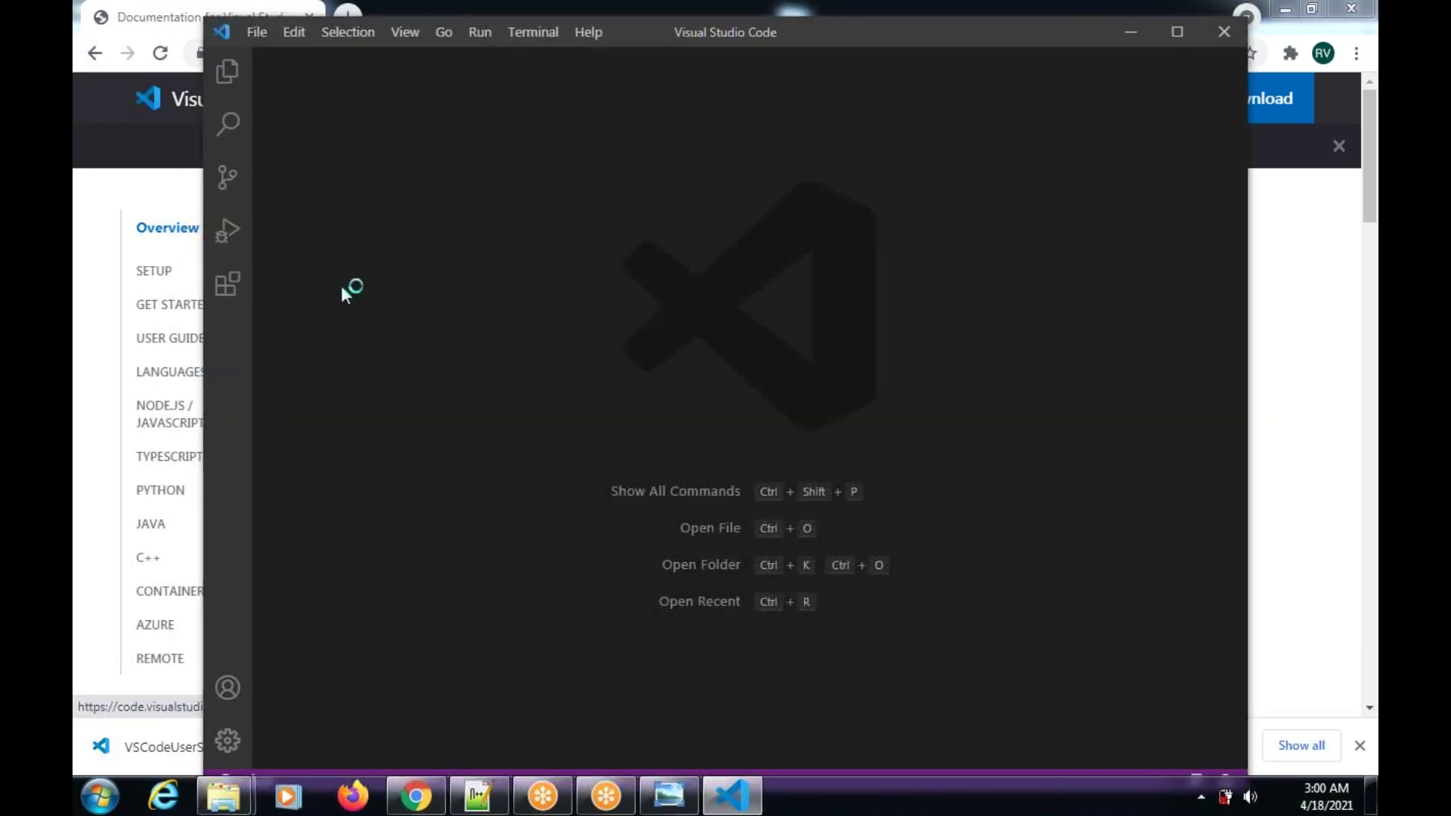
{"action": "left_click", "coordinate": [248, 30]}
{"action": "left_click", "coordinate": [713, 102]}
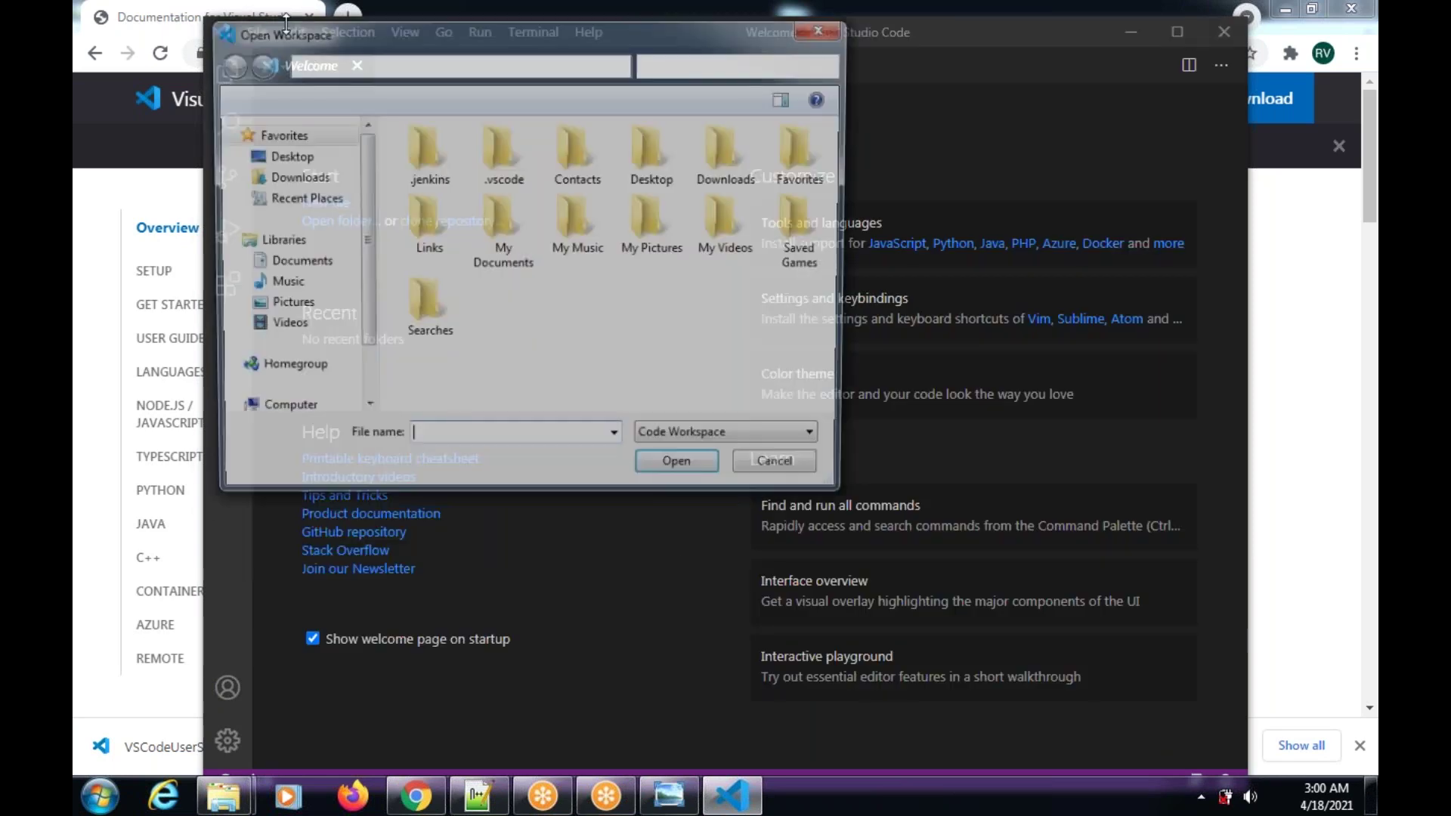
{"action": "left_click", "coordinate": [824, 27]}
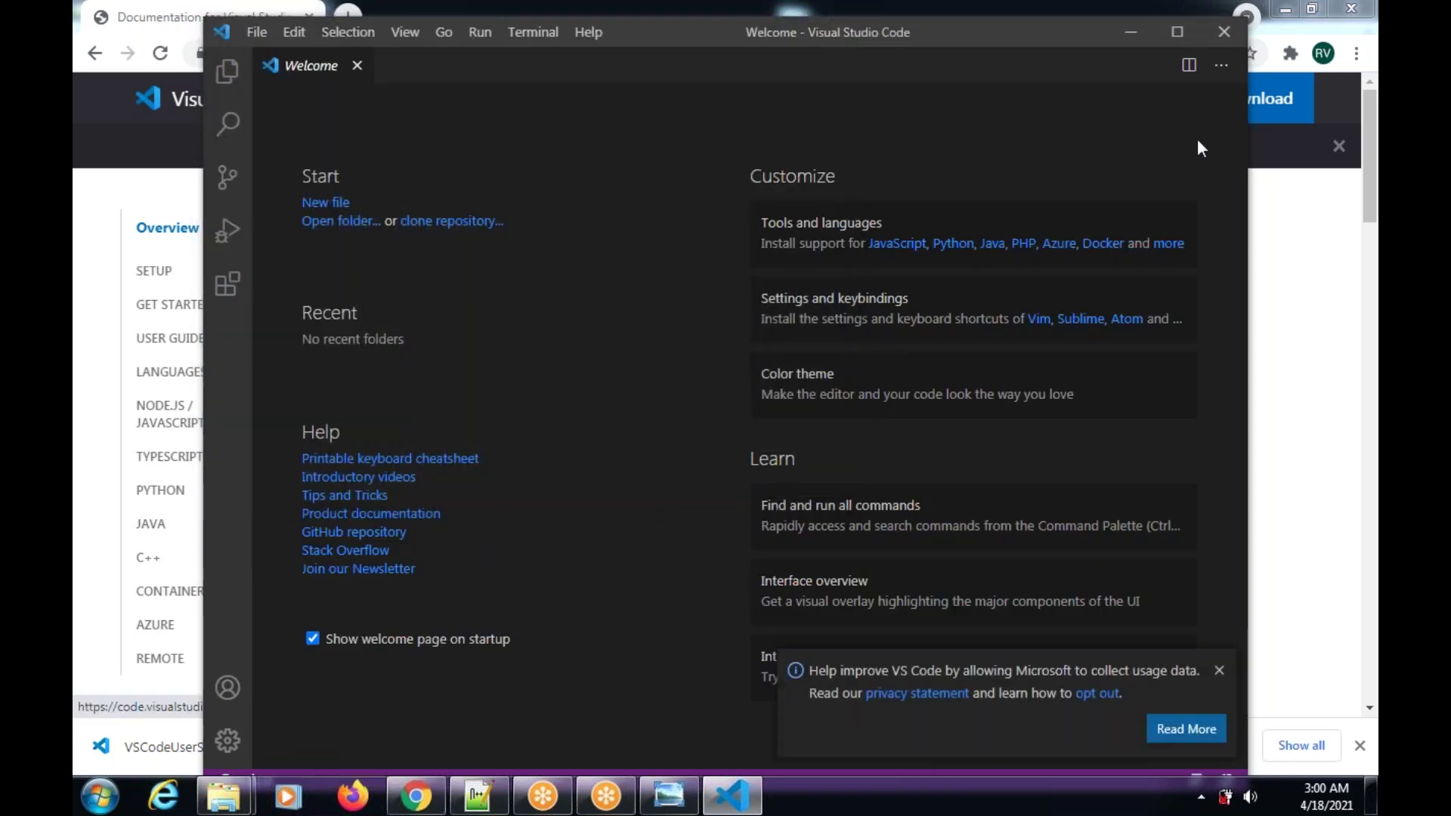
Step: Dismiss the usage data notification and maximize the Visual Studio Code window
{"action": "left_click", "coordinate": [1219, 671]}
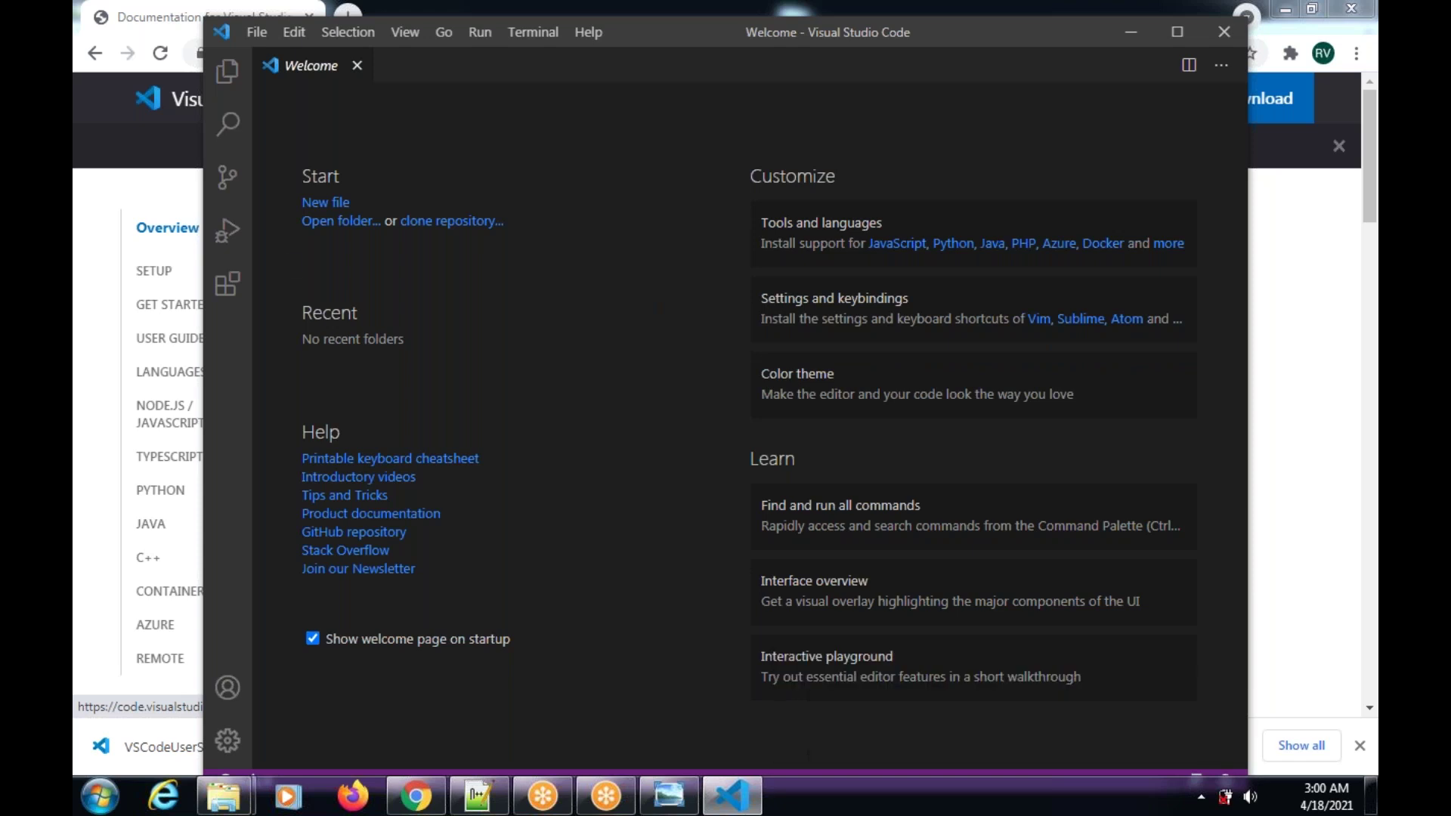
{"action": "double_click", "coordinate": [647, 38]}
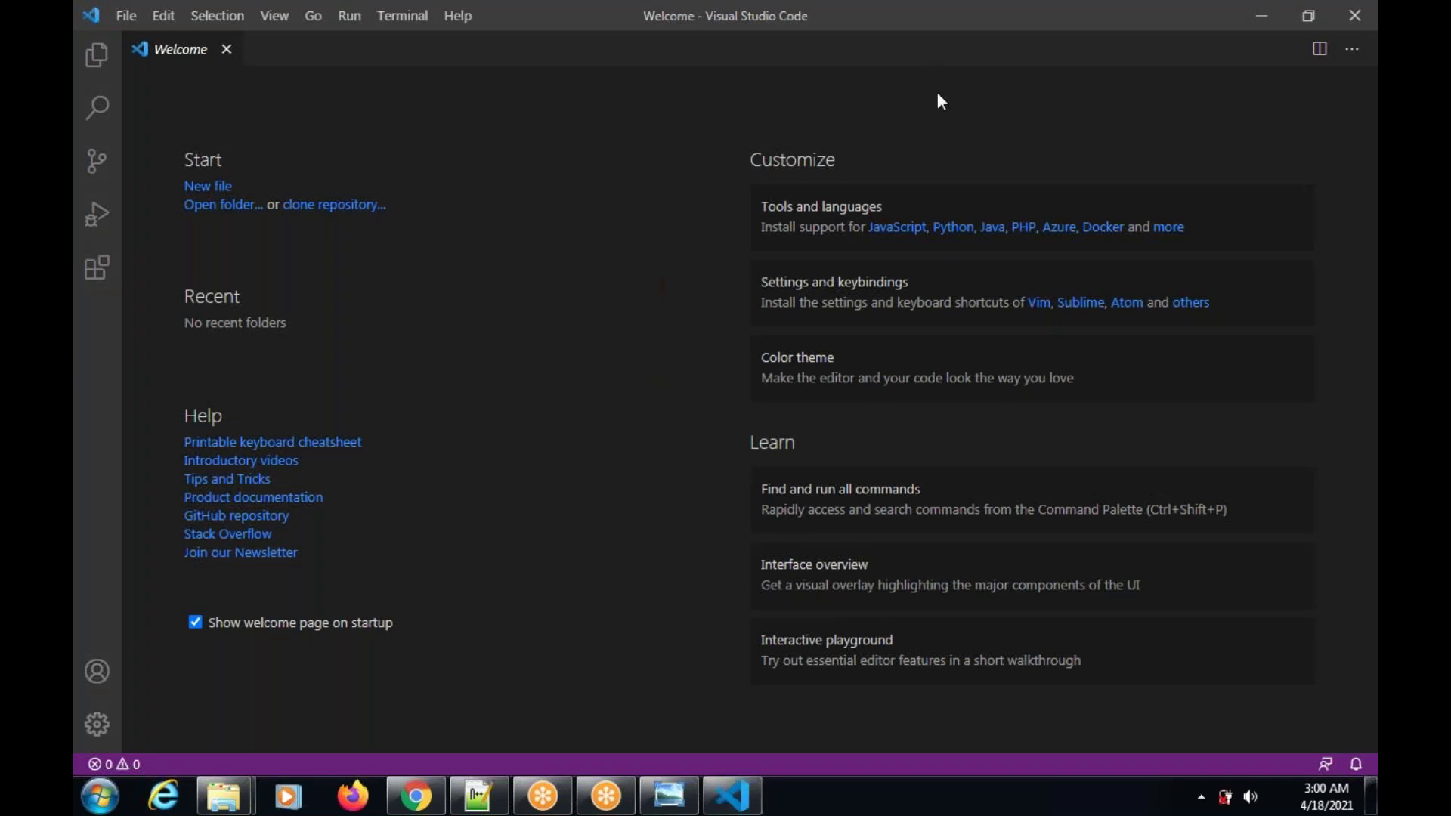
Step: Close Visual Studio Code and the browser, and minimize the text editor to reach the desktop
{"action": "left_click", "coordinate": [1358, 17]}
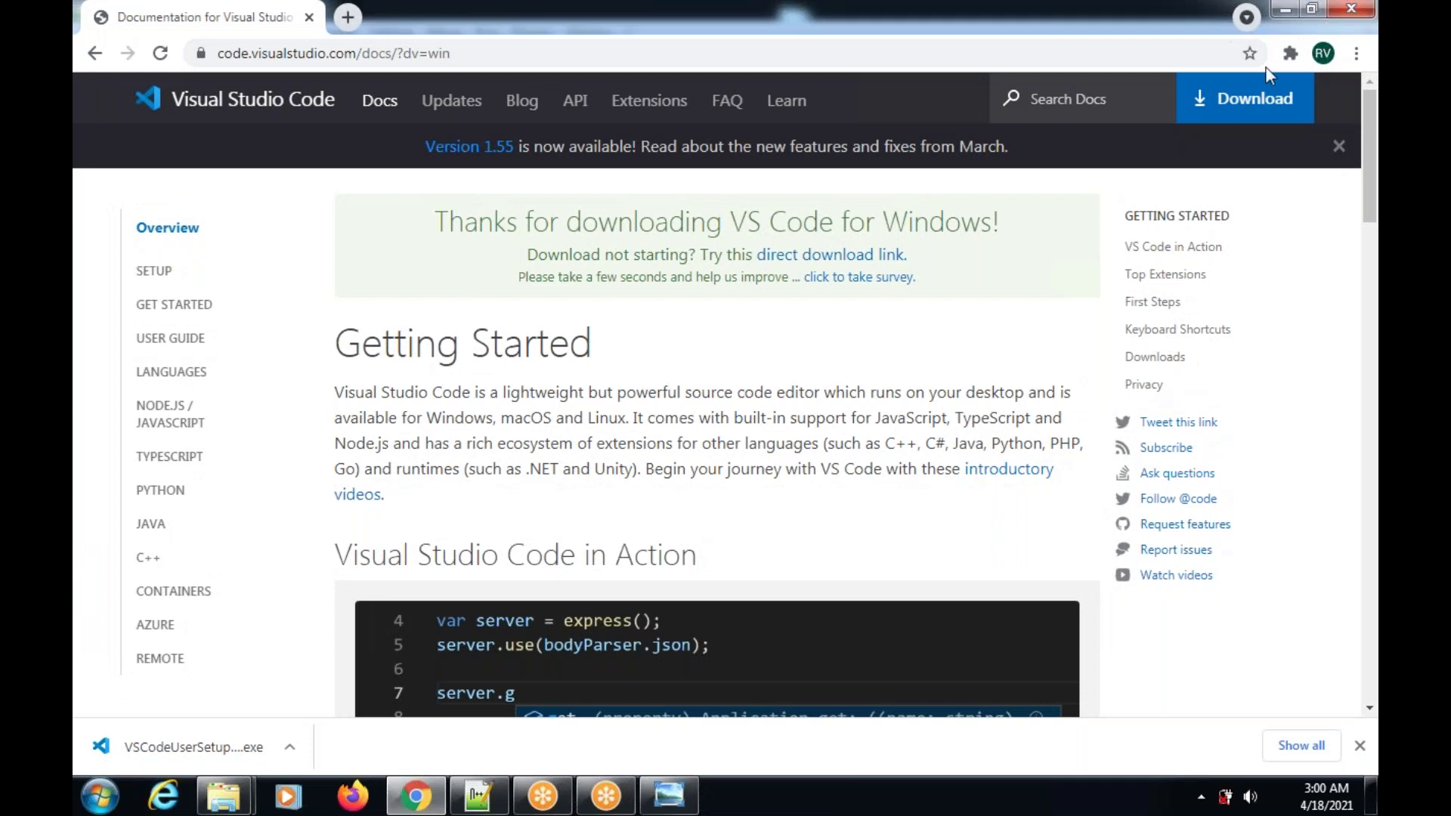
{"action": "left_click", "coordinate": [1351, 13]}
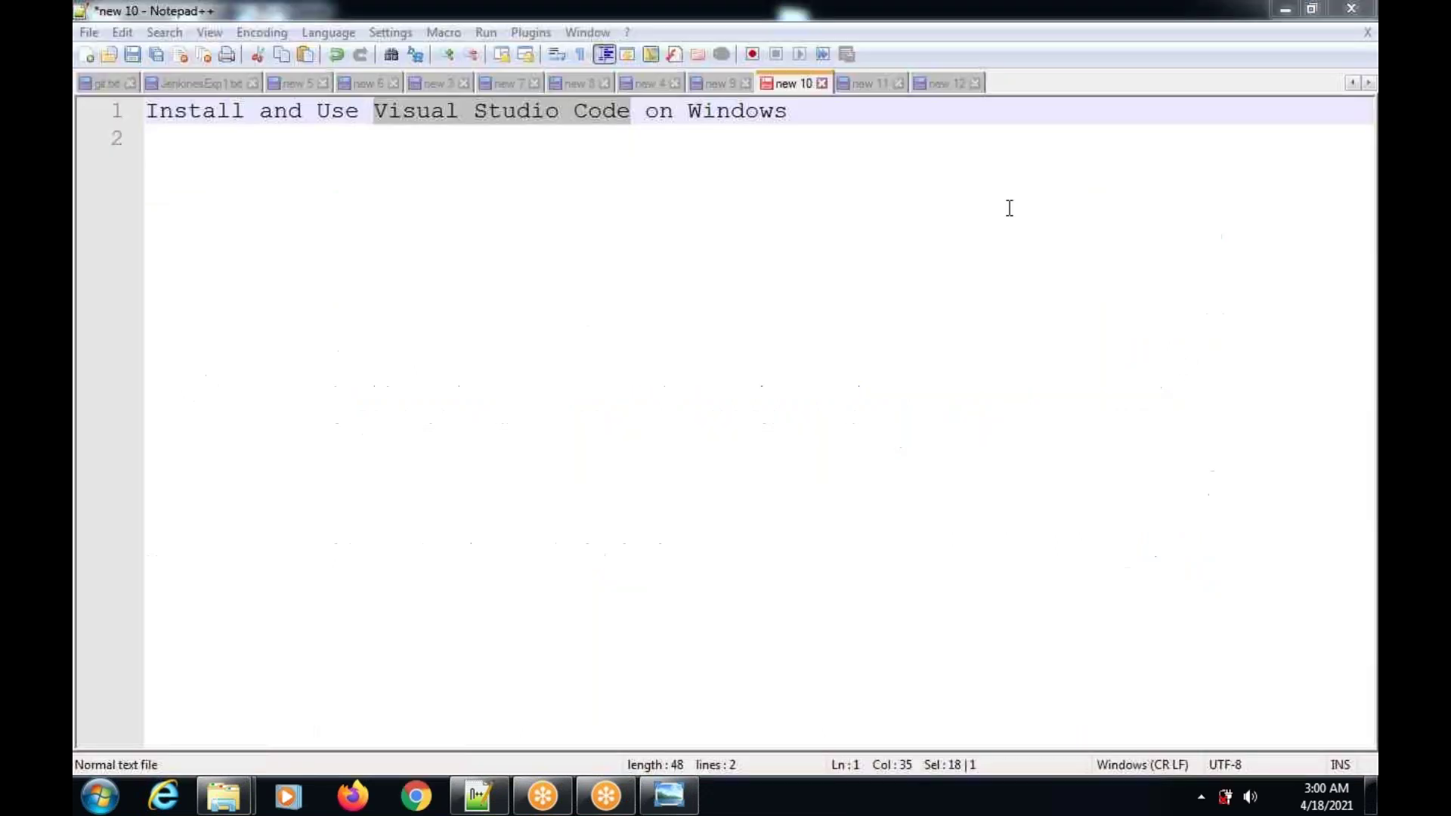
{"action": "left_click", "coordinate": [1286, 13]}
{"action": "left_click", "coordinate": [1286, 13]}
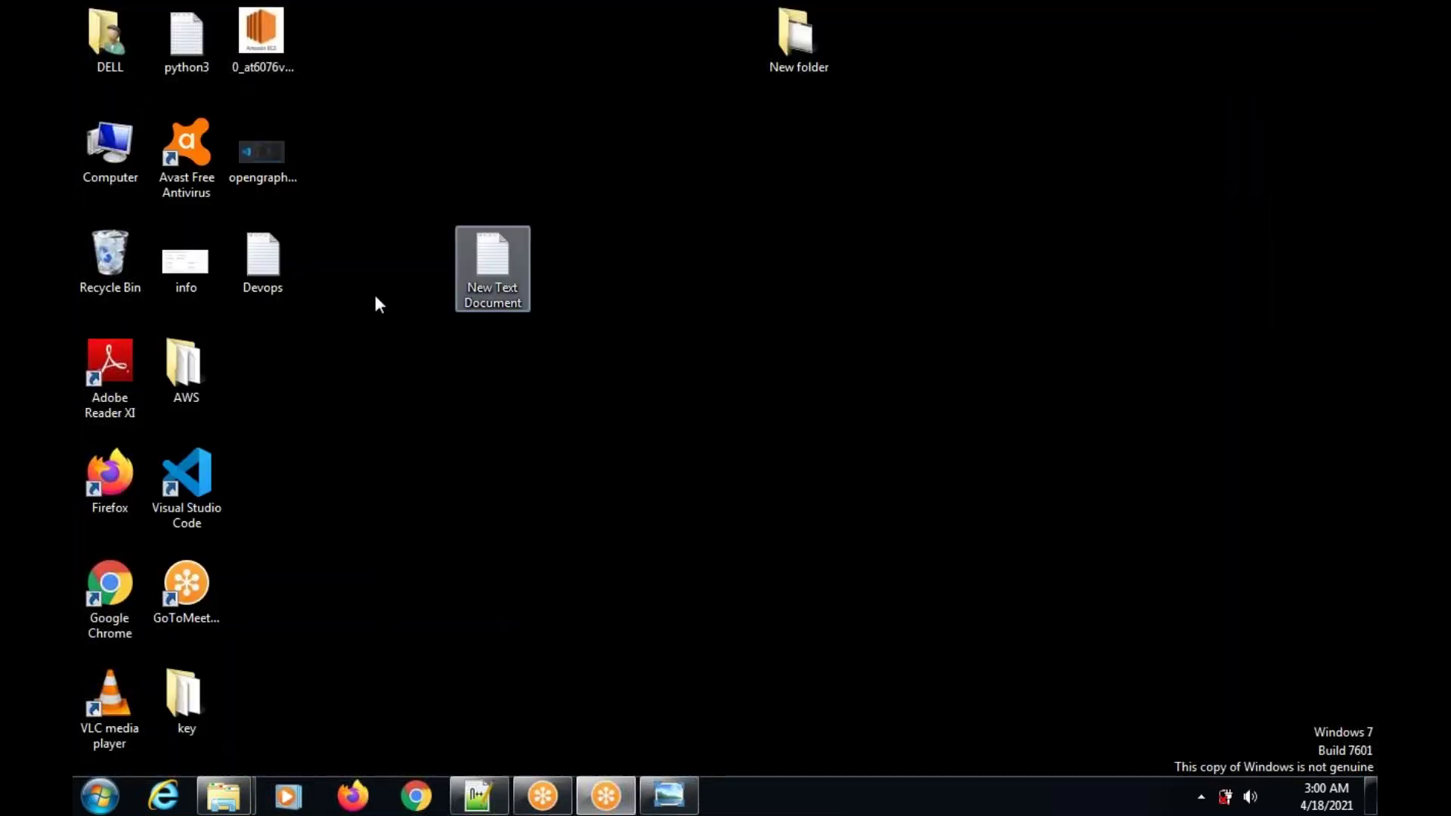
Step: Launch Visual Studio Code from its desktop shortcut and show the Explorer view
{"action": "left_click", "coordinate": [189, 470]}
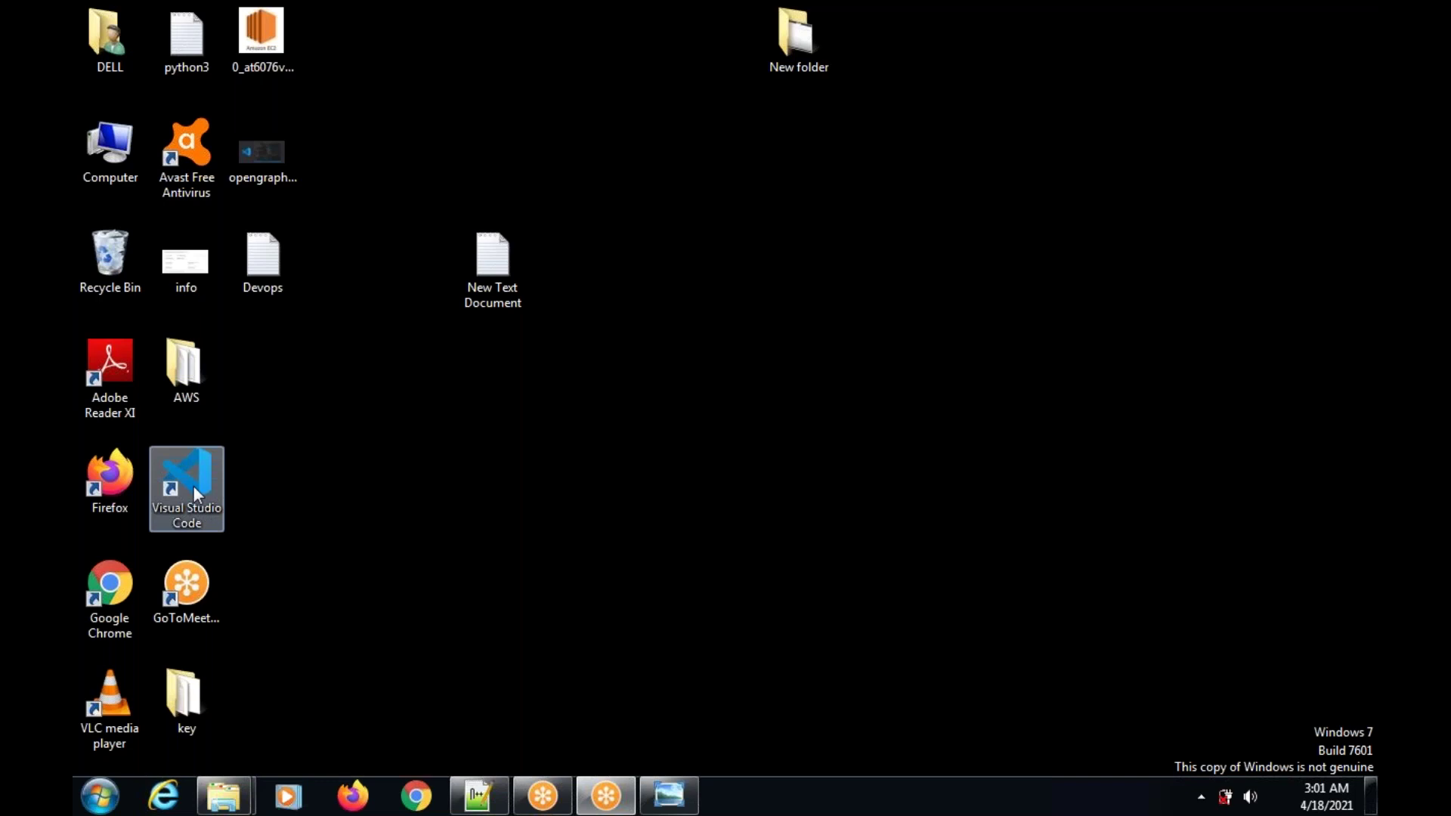
{"action": "double_click", "coordinate": [193, 490]}
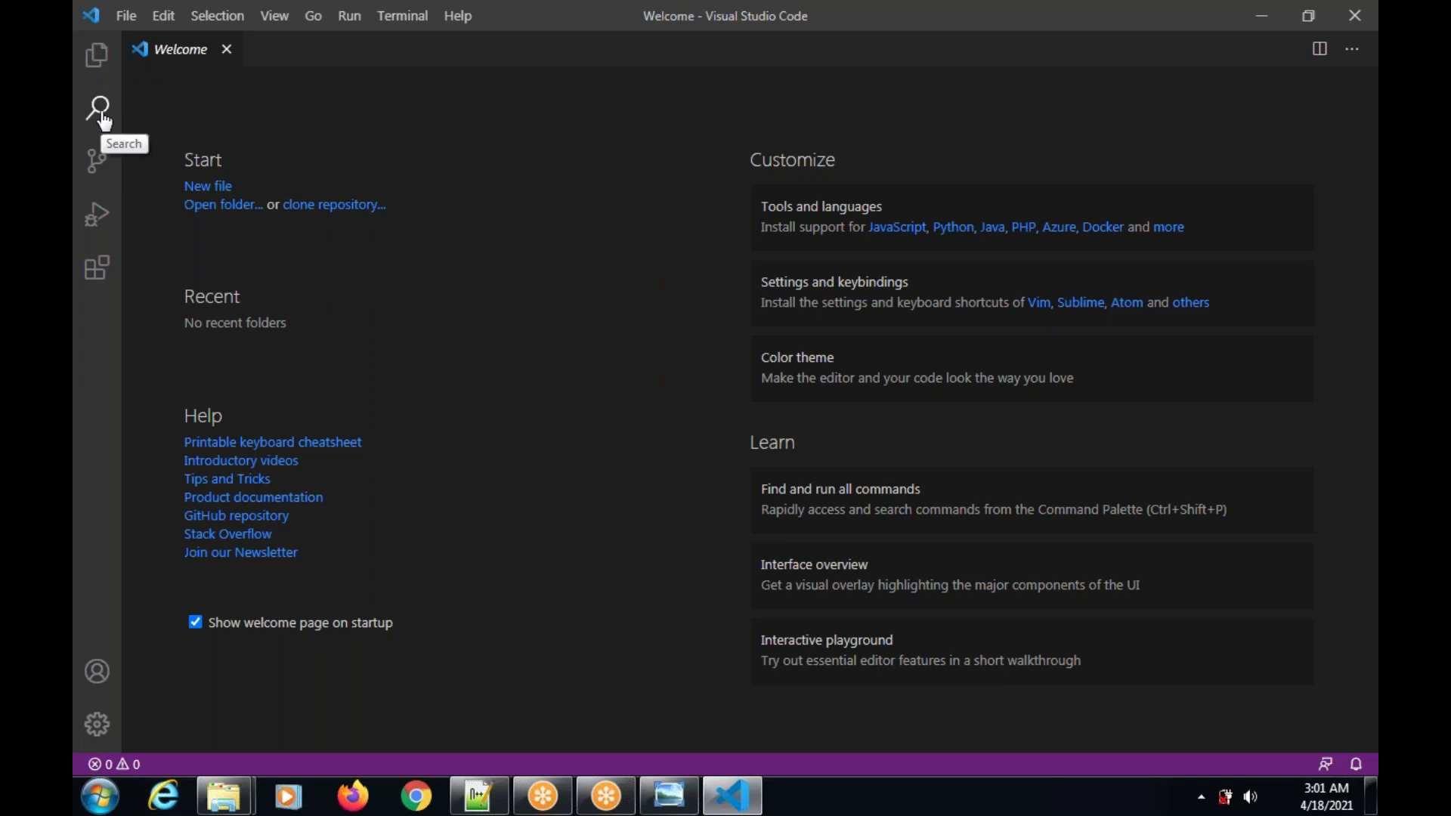
{"action": "left_click", "coordinate": [97, 57]}
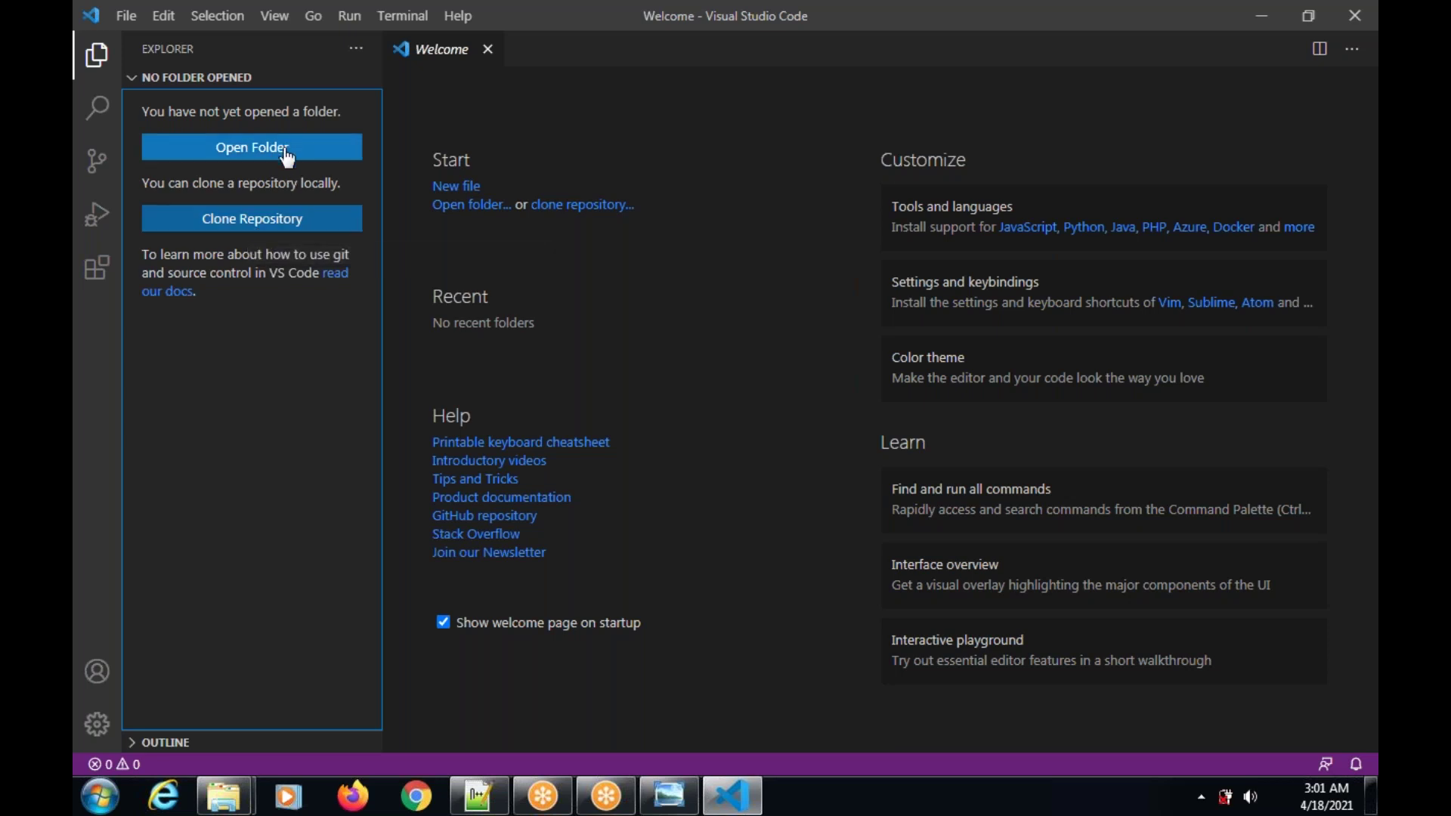
Step: Switch to Windows Explorer and open Local Disk (E:)
{"action": "left_click", "coordinate": [227, 807]}
{"action": "left_click", "coordinate": [397, 744]}
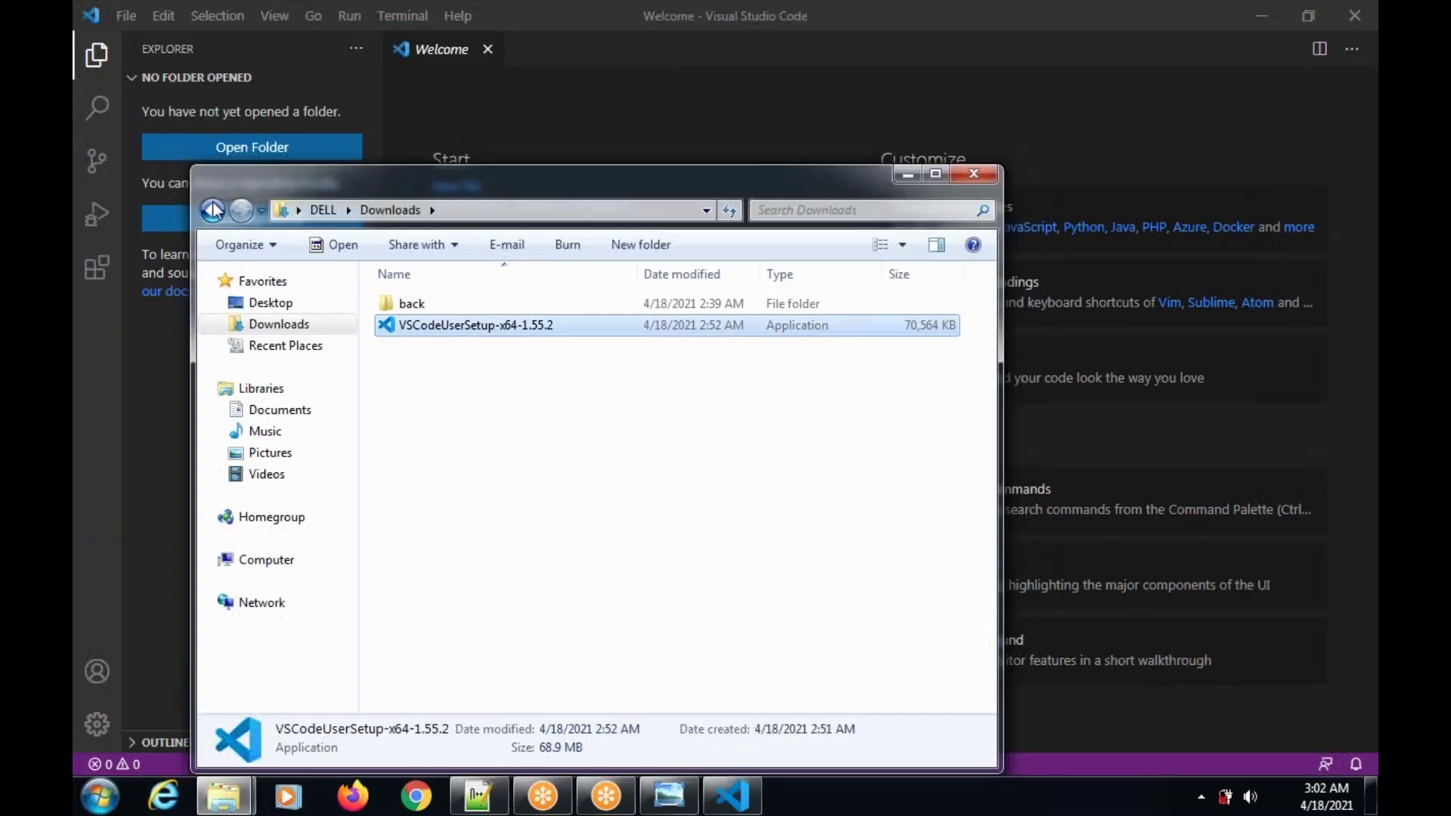
{"action": "left_click", "coordinate": [214, 211]}
{"action": "double_click", "coordinate": [570, 378]}
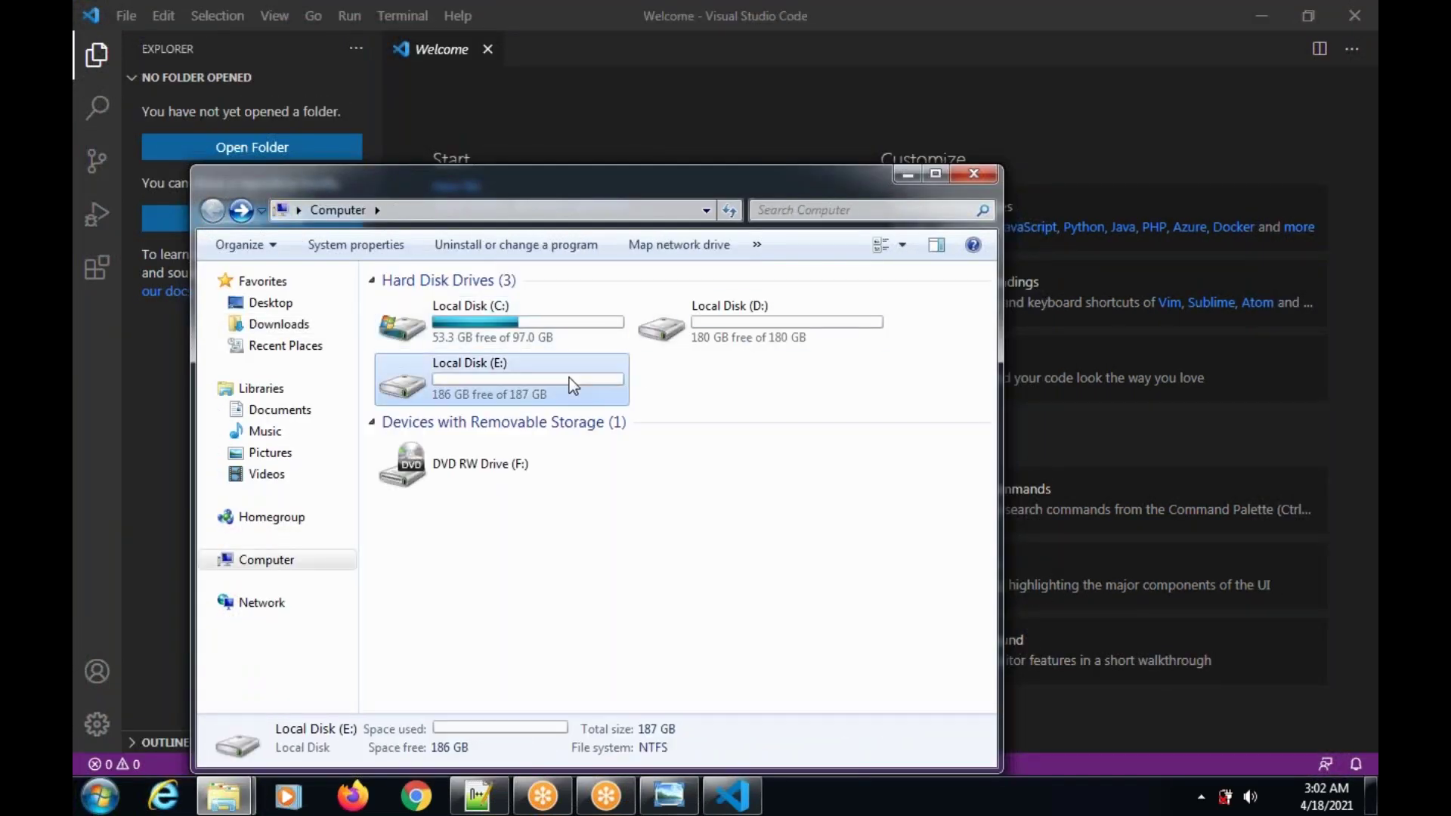
Step: Create a new folder named "reactjs" on Local Disk (E:)
{"action": "right_click", "coordinate": [512, 445]}
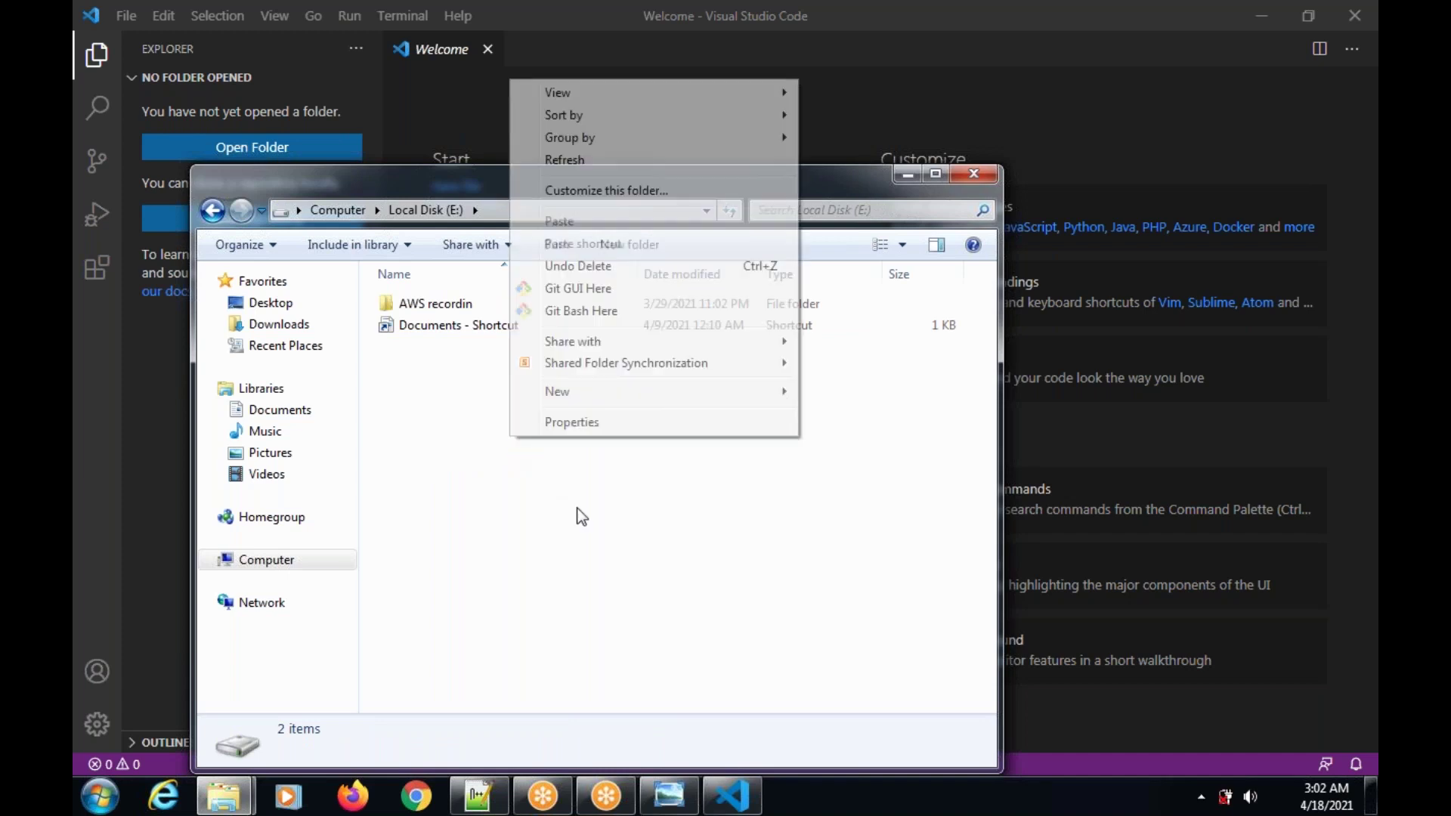
{"action": "mouse_move", "coordinate": [714, 390]}
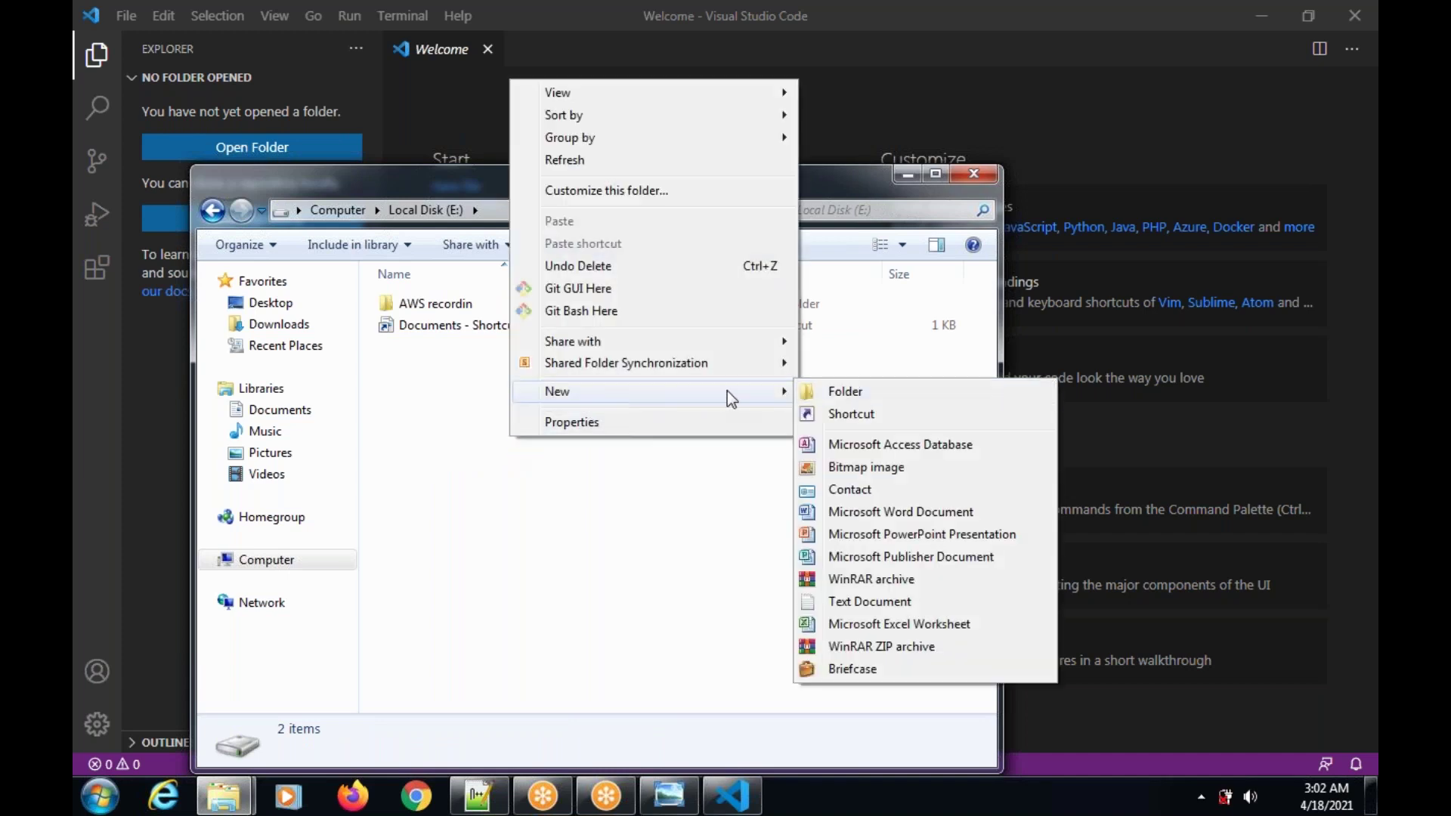
{"action": "left_click", "coordinate": [831, 393]}
{"action": "type", "text": "r"}
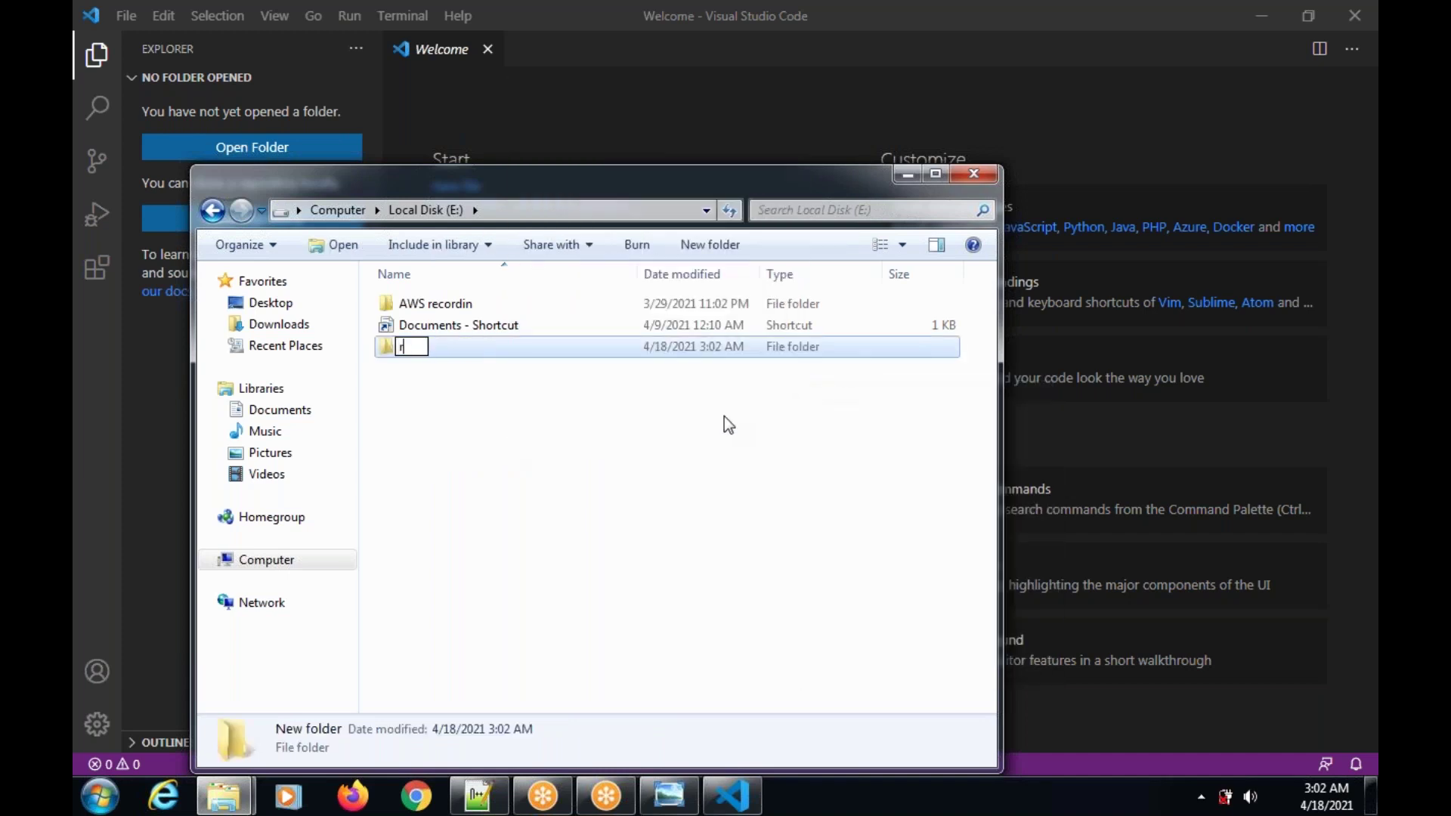
{"action": "type", "text": "eactjs"}
{"action": "left_click", "coordinate": [415, 370]}
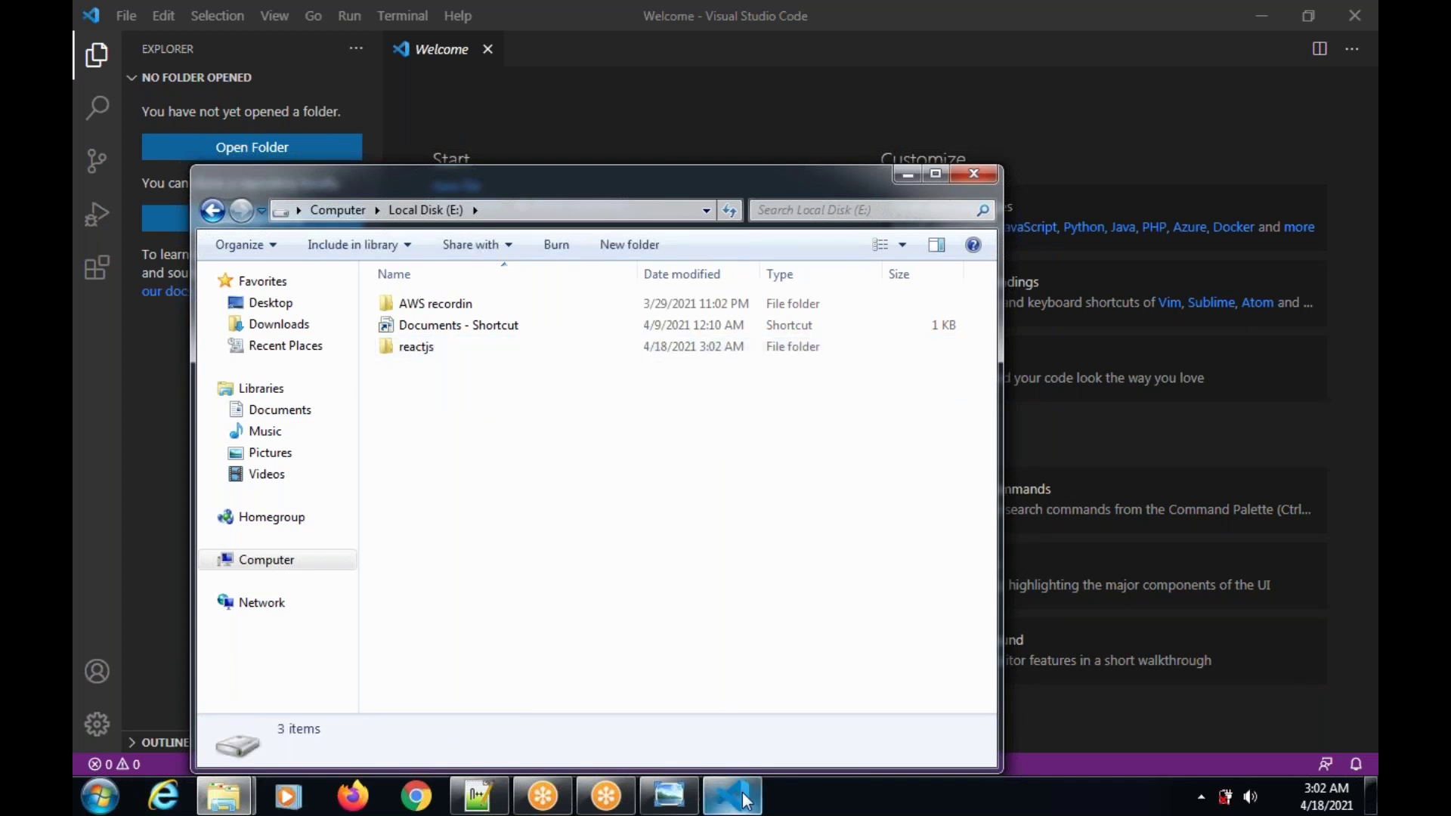
{"action": "left_click", "coordinate": [510, 210]}
Step: Switch to Visual Studio Code and open the reactjs folder from Local Disk (E:), expanding it in the Explorer
{"action": "left_click", "coordinate": [752, 800]}
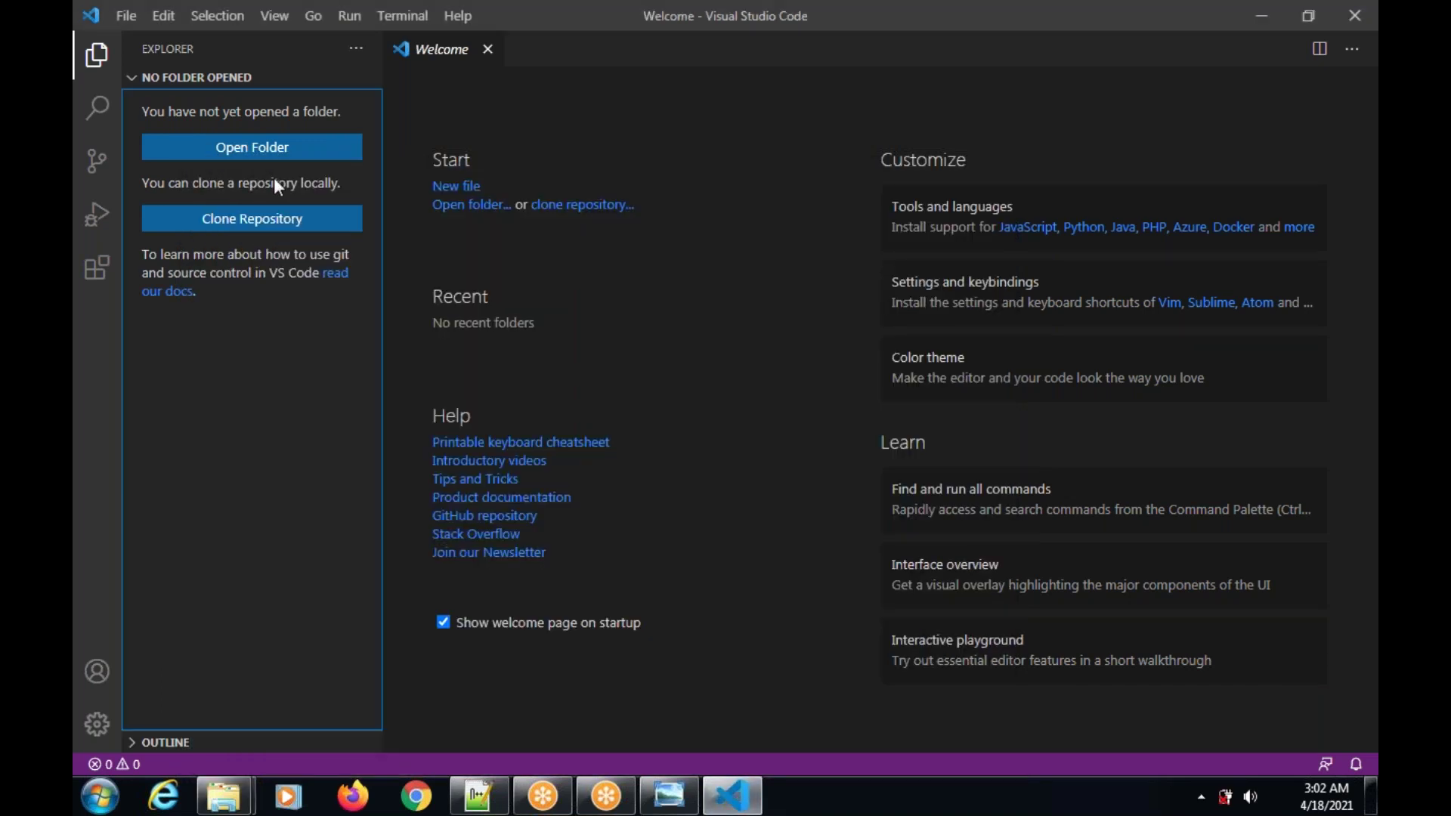
{"action": "left_click", "coordinate": [272, 151]}
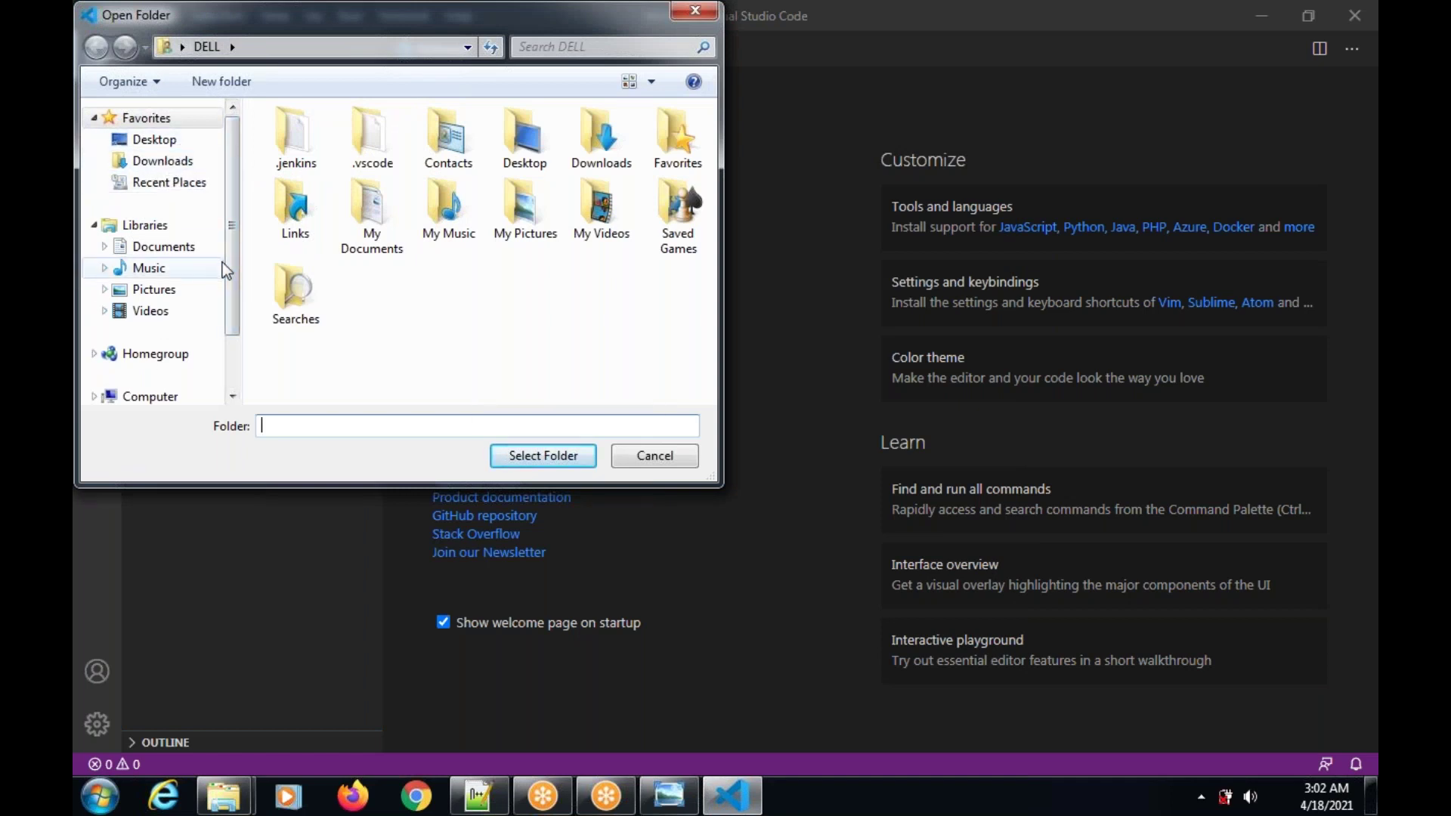
{"action": "left_click_drag", "start_coordinate": [224, 289], "coordinate": [234, 316]}
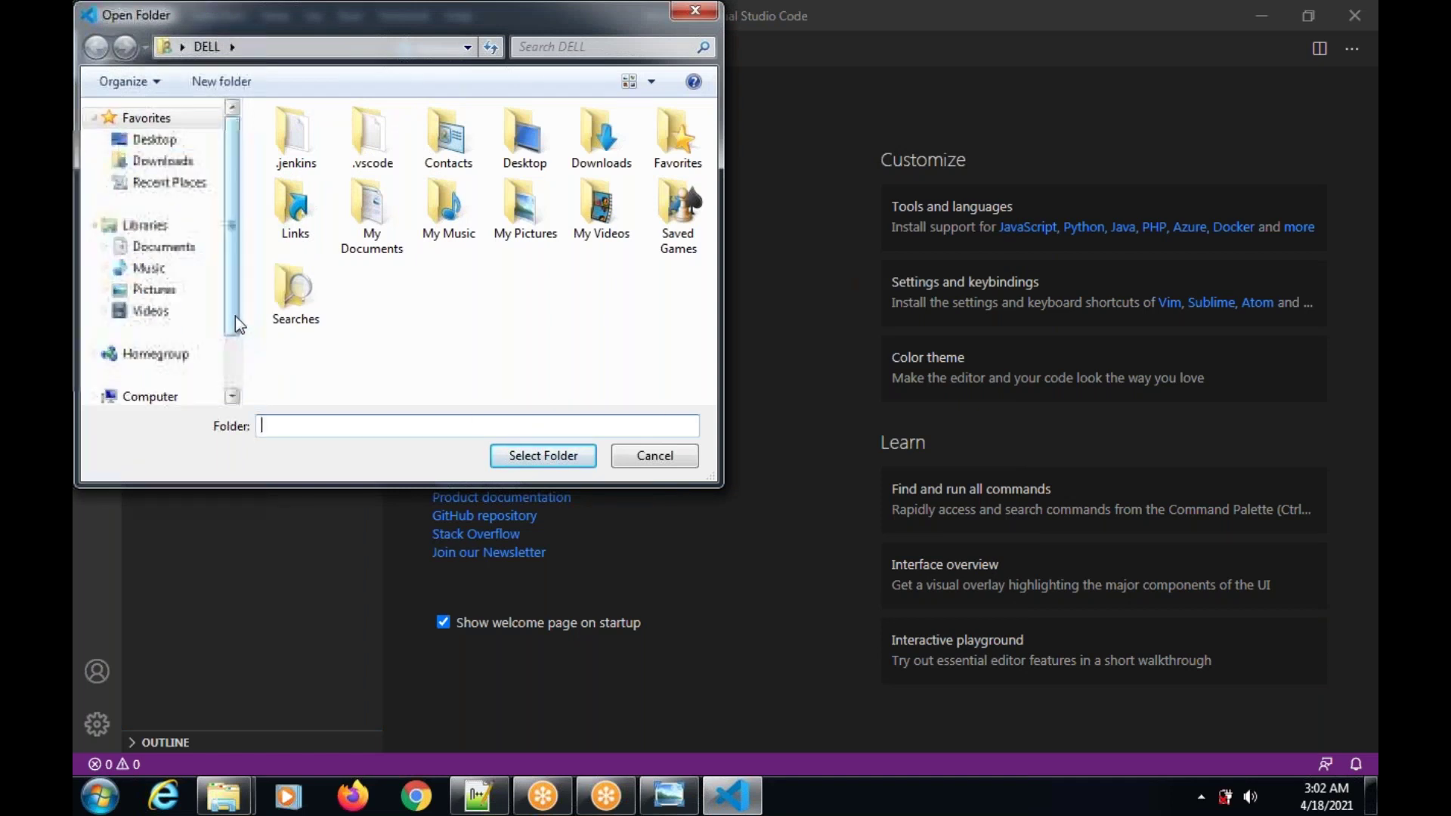
{"action": "scroll", "coordinate": [234, 316], "scroll_direction": "down", "scroll_amount": 1}
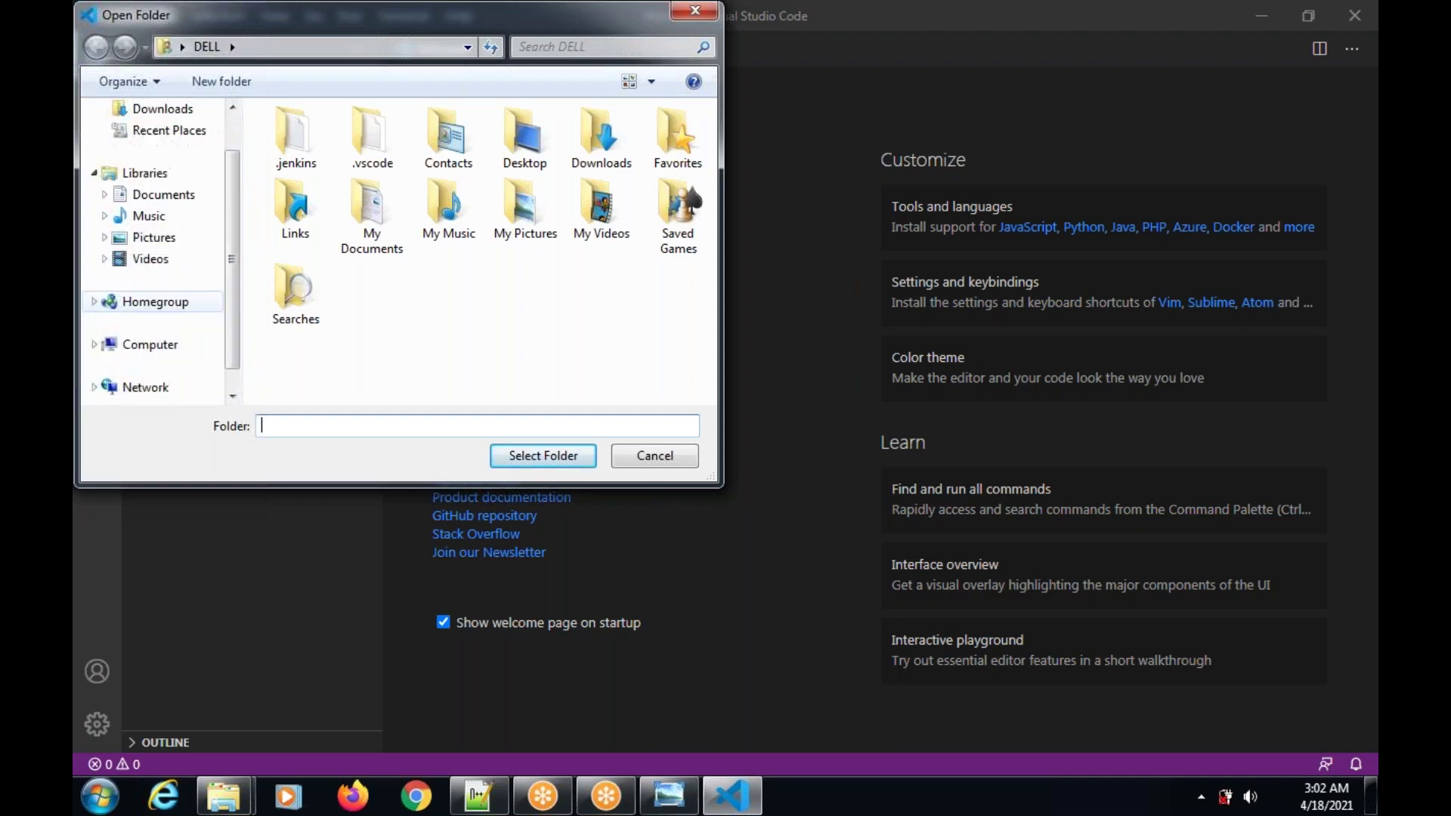
{"action": "left_click", "coordinate": [169, 346]}
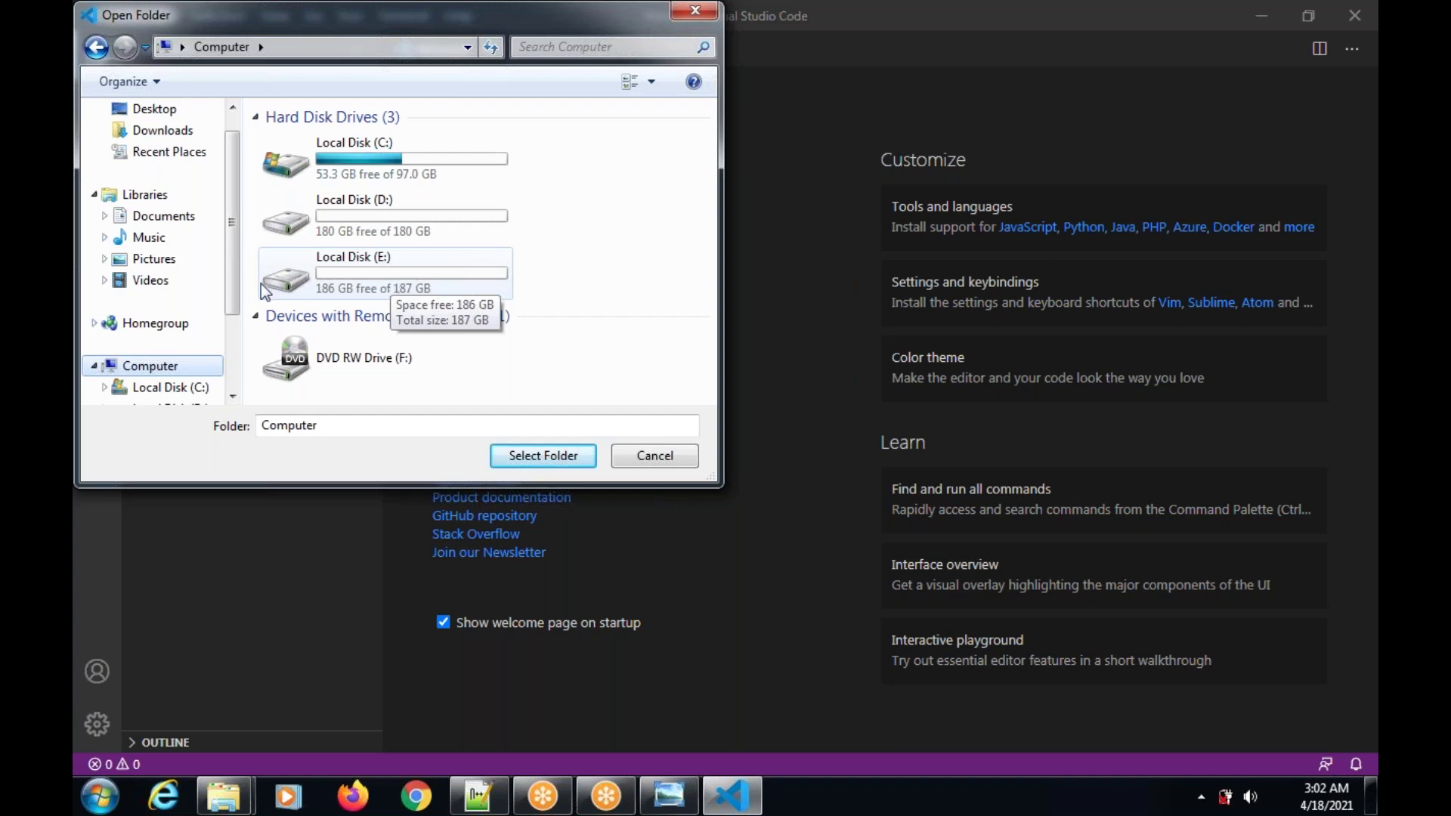
{"action": "double_click", "coordinate": [402, 267]}
{"action": "double_click", "coordinate": [302, 162]}
{"action": "left_click", "coordinate": [511, 454]}
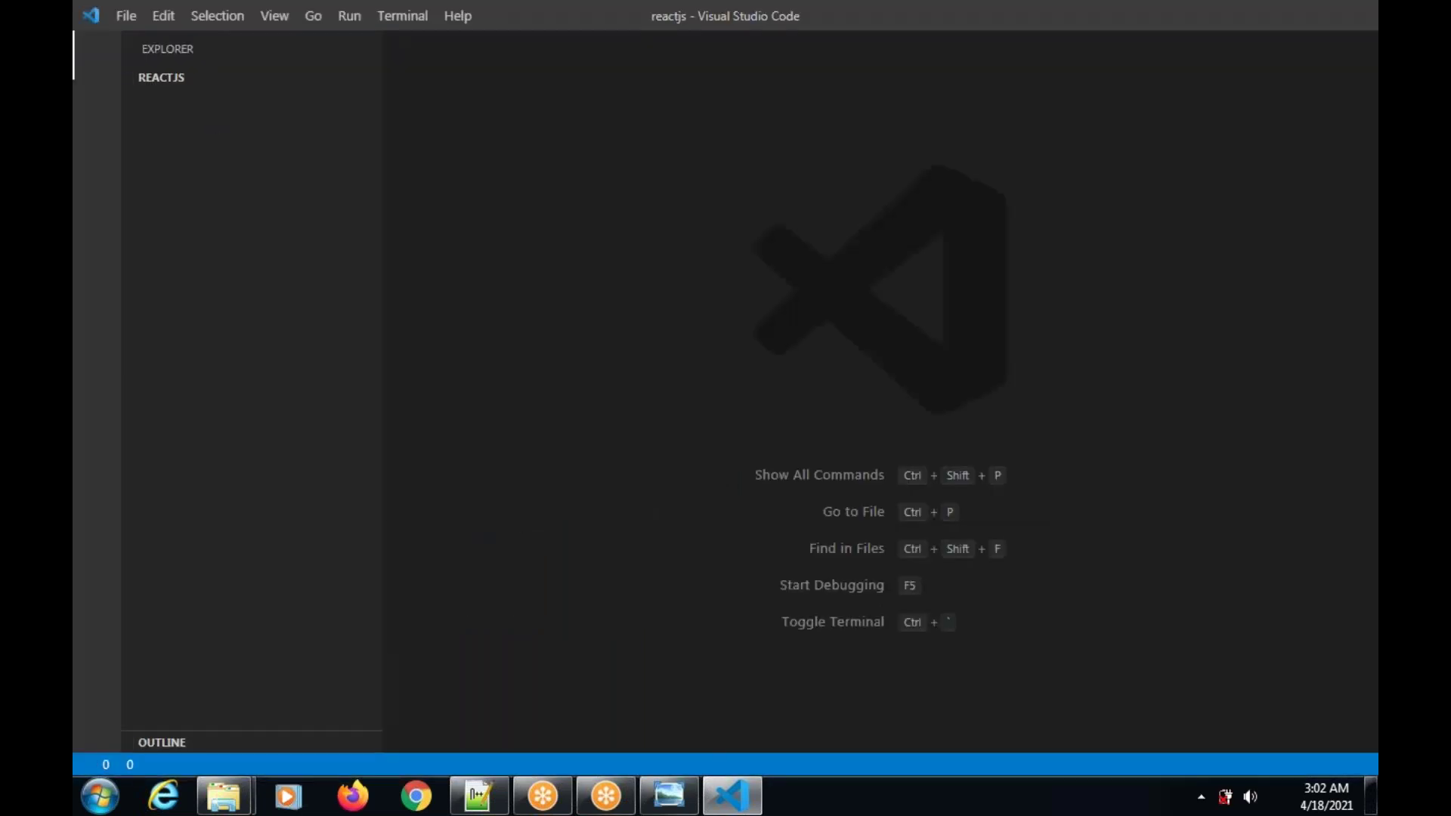
{"action": "left_click", "coordinate": [135, 81]}
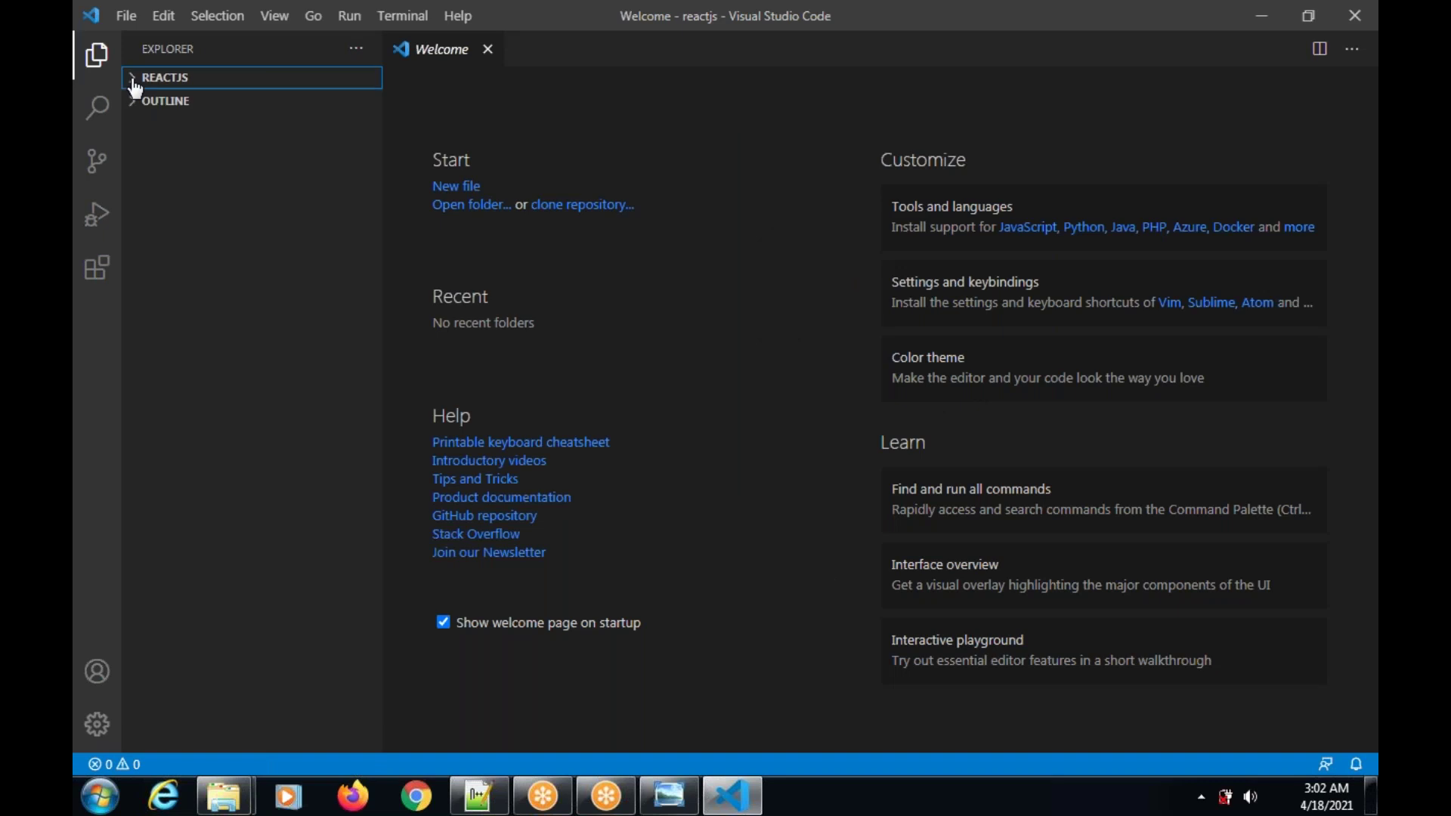
{"action": "left_click", "coordinate": [135, 82]}
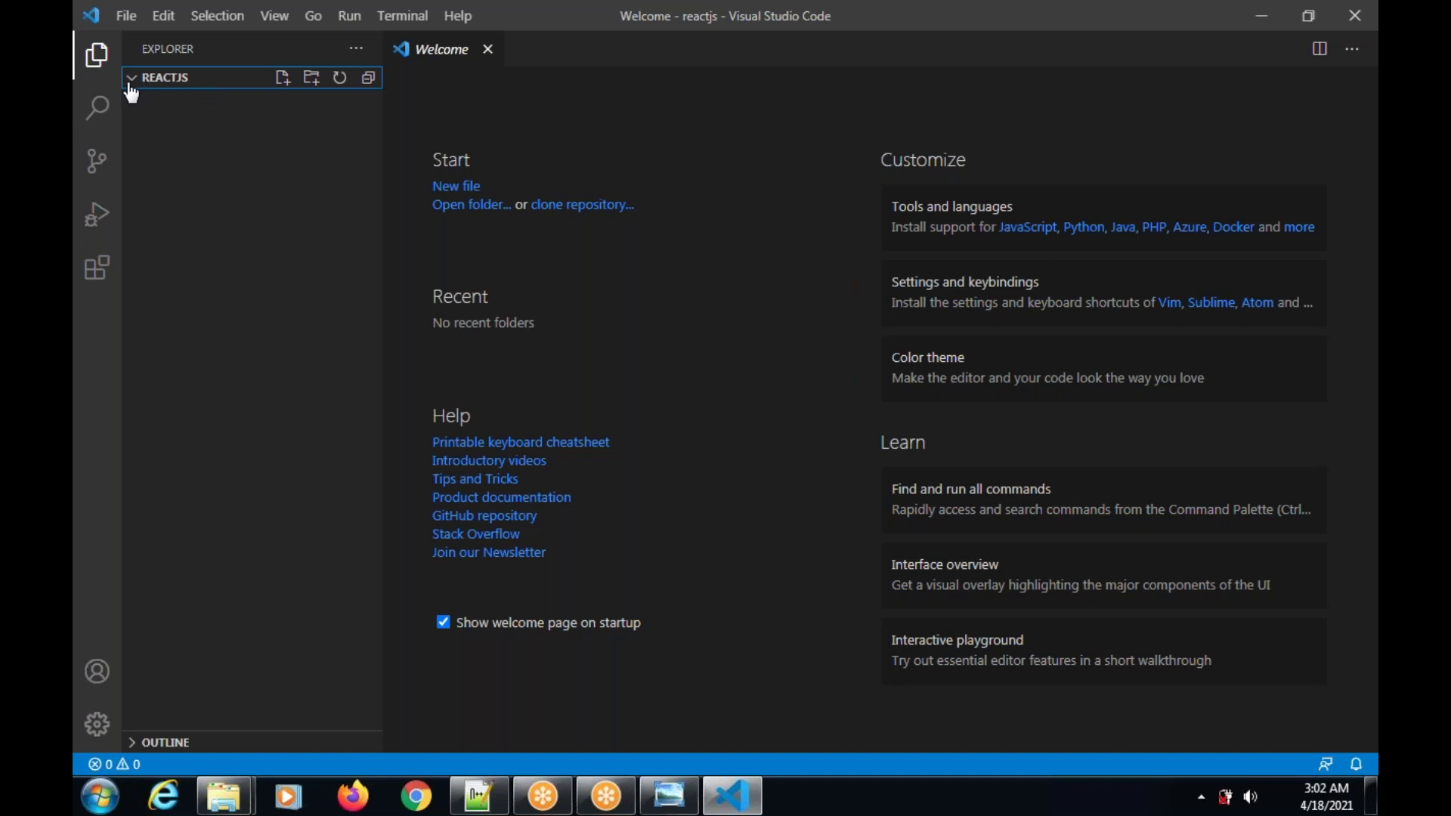
{"action": "left_click", "coordinate": [488, 801]}
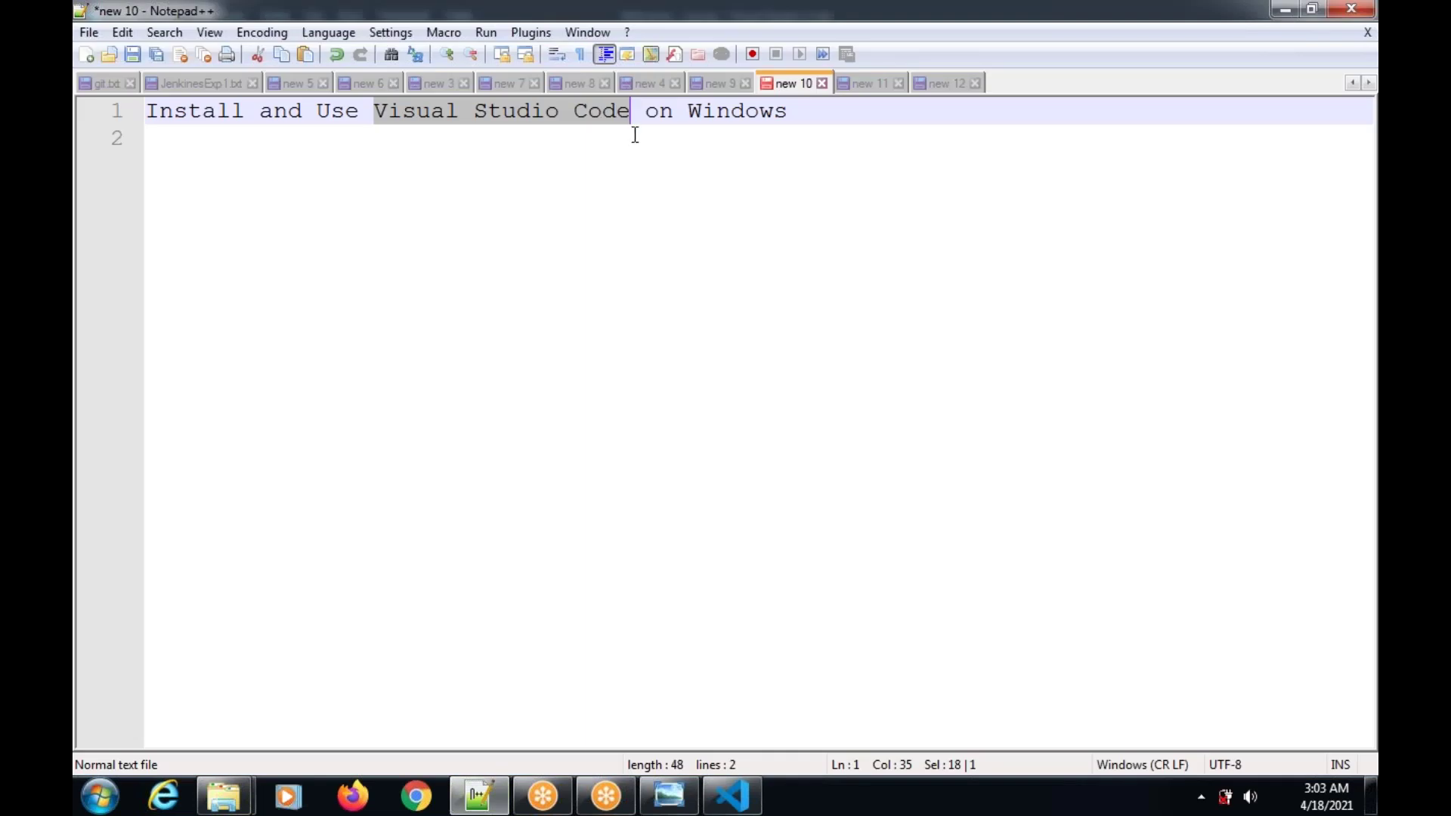
{"action": "left_click", "coordinate": [732, 795]}
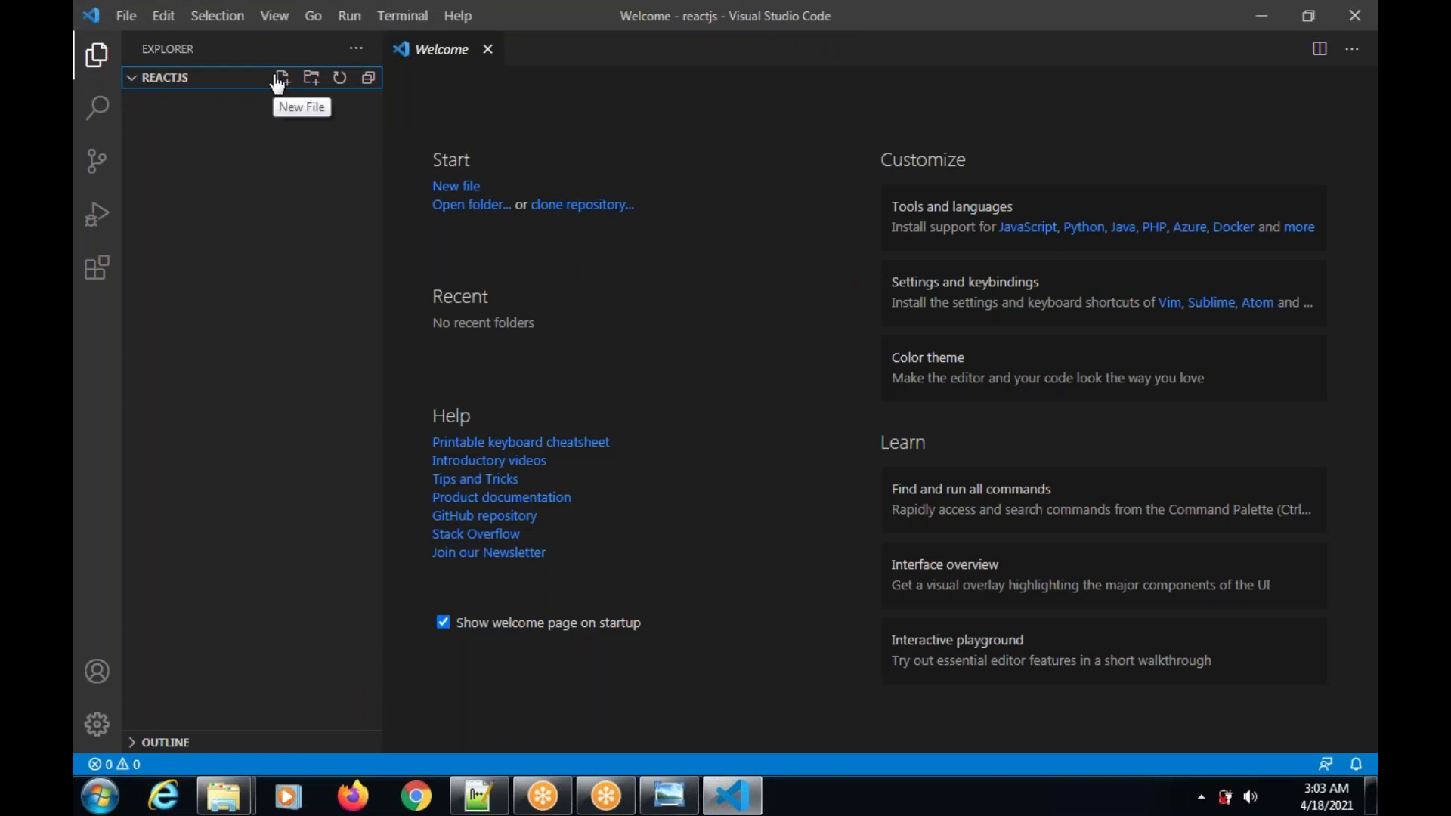
Step: Switch to Windows Explorer and create a text document named "exp.txt" inside the reactjs folder on Local Disk (E:)
{"action": "left_click", "coordinate": [224, 796]}
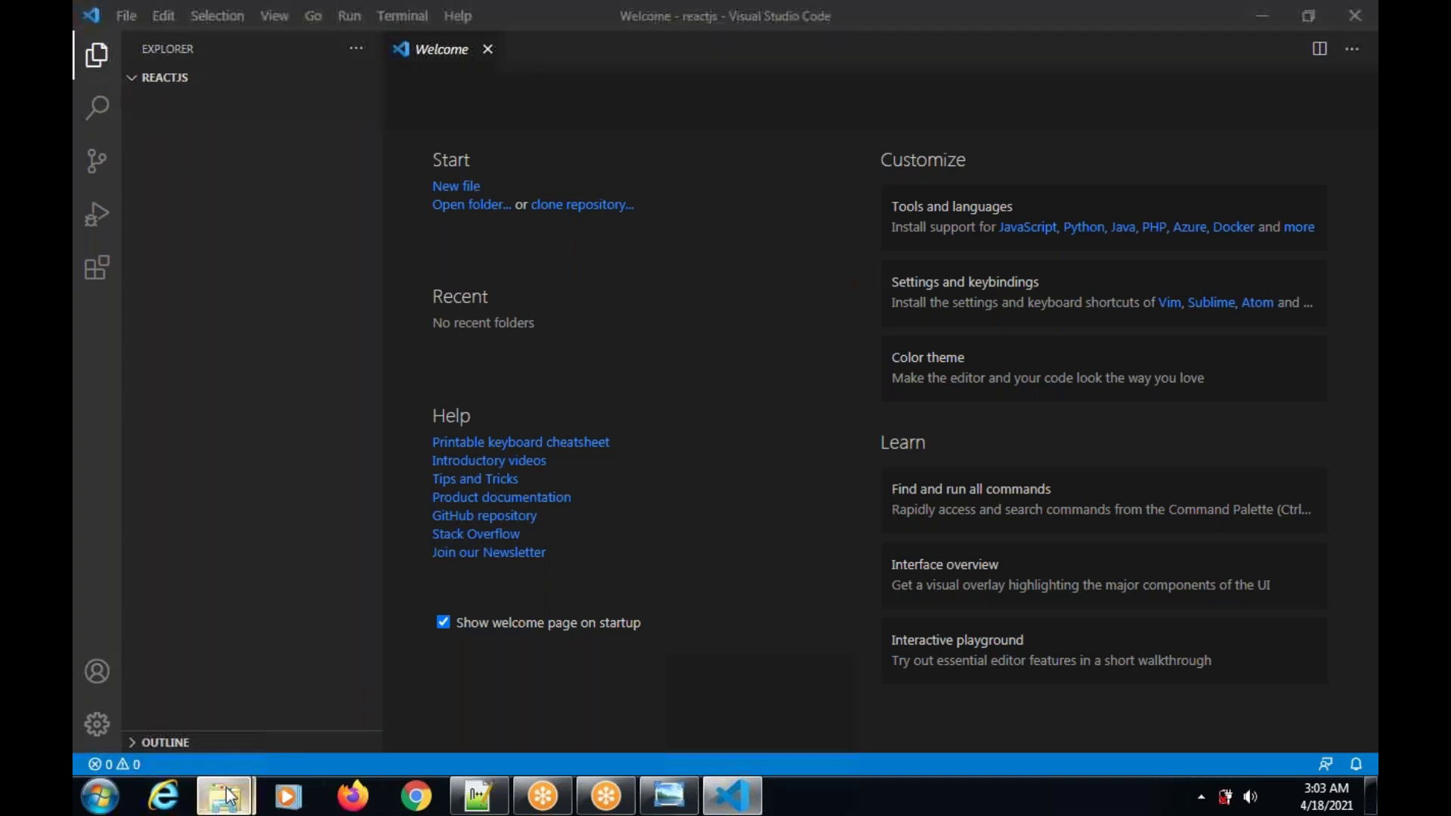
{"action": "left_click", "coordinate": [438, 670]}
{"action": "double_click", "coordinate": [412, 354]}
{"action": "right_click", "coordinate": [535, 431]}
{"action": "mouse_move", "coordinate": [600, 375]}
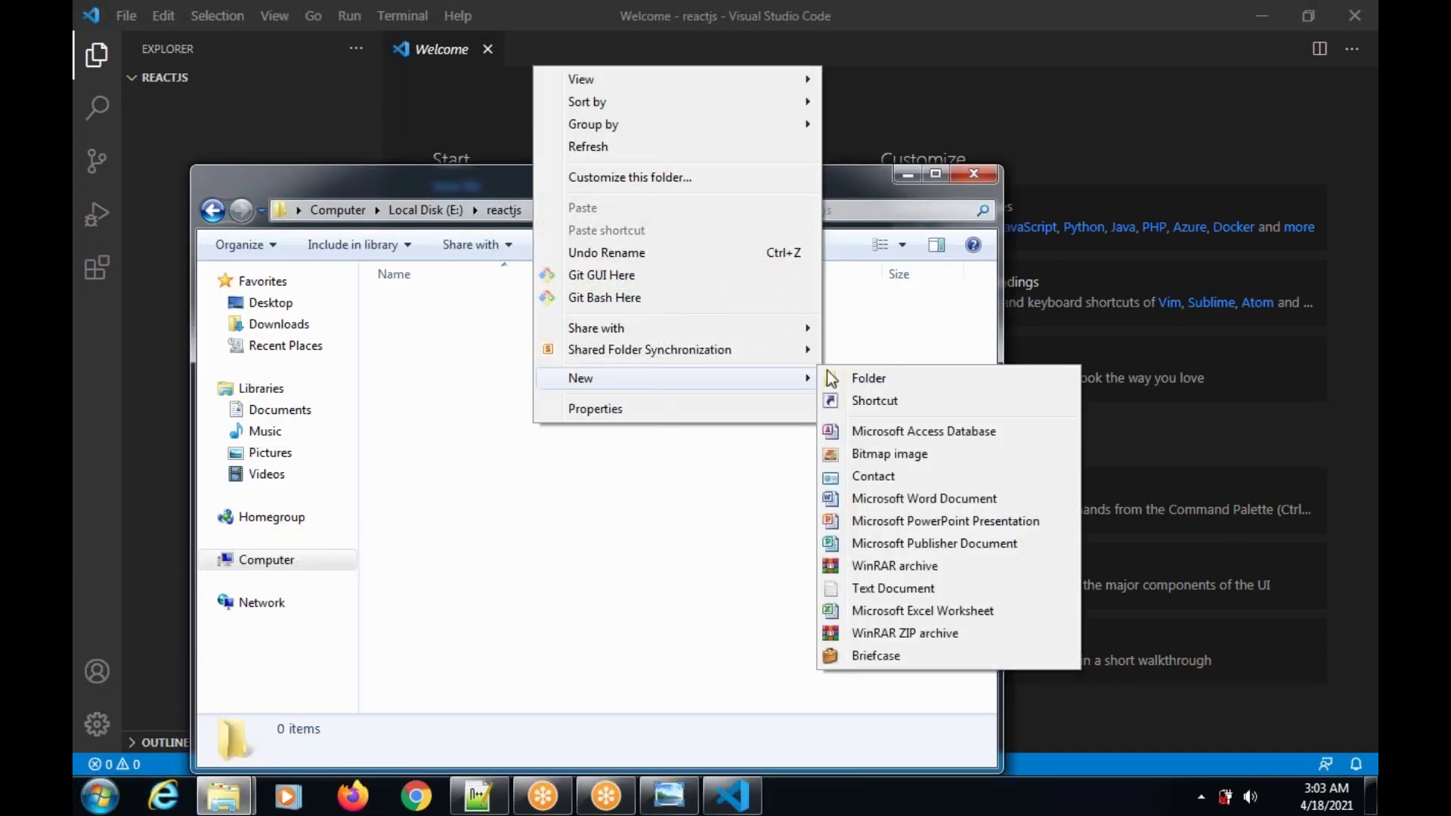
{"action": "left_click", "coordinate": [893, 590]}
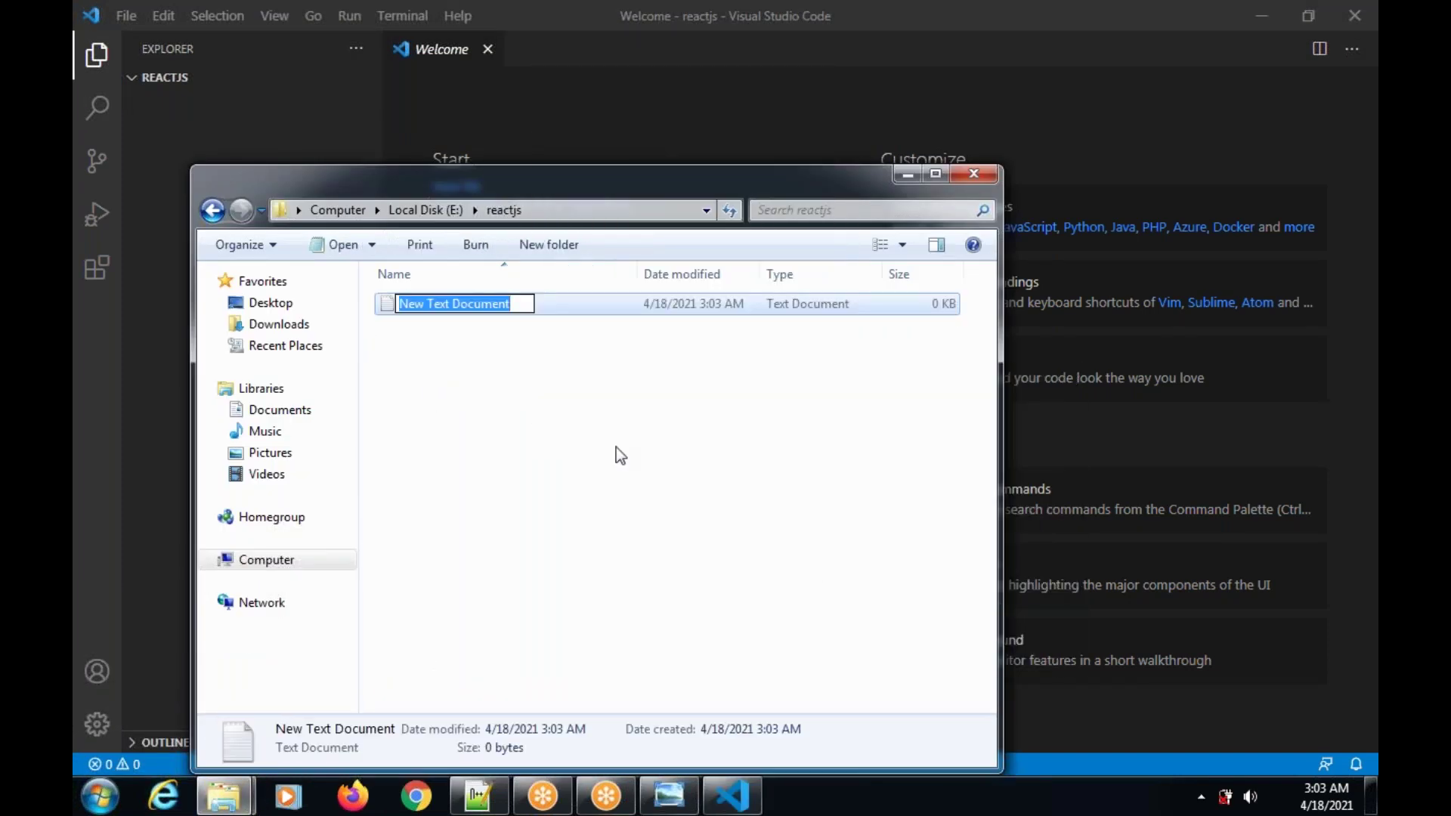
{"action": "key", "text": "BackSpace"}
{"action": "type", "text": "ex"}
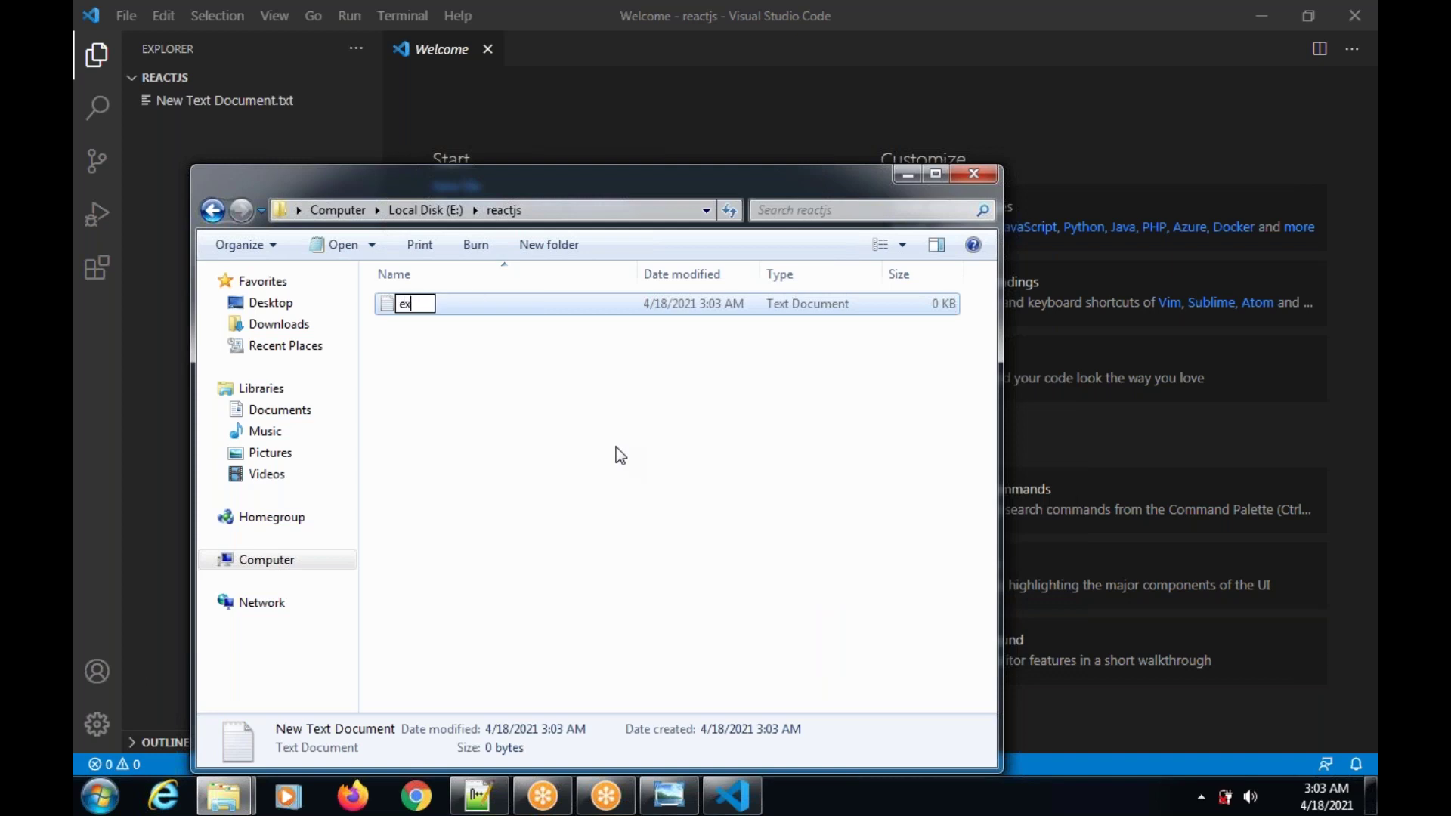
{"action": "type", "text": "p.txt"}
{"action": "key", "text": "Return"}
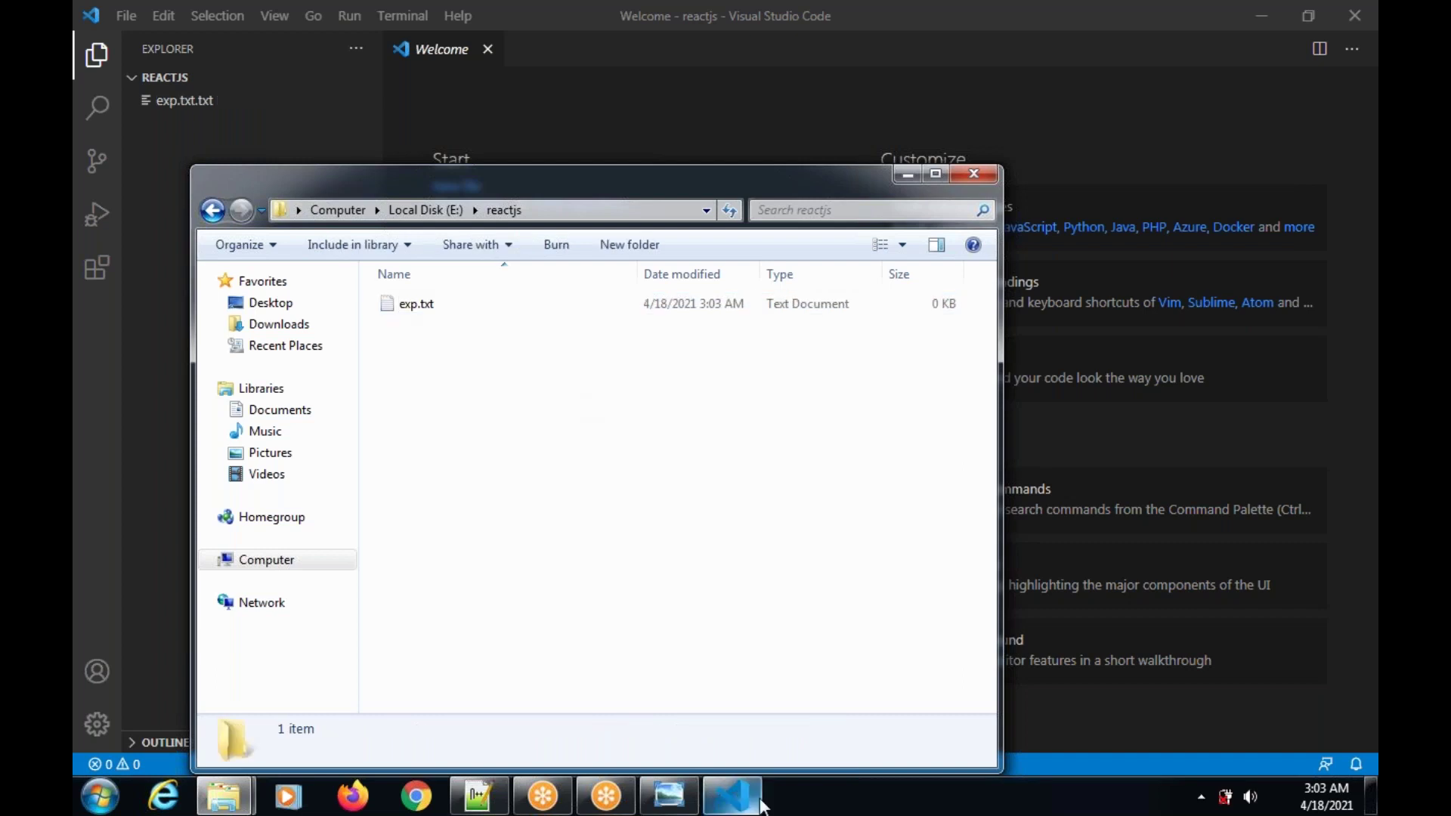
Step: Switch to Visual Studio Code and open exp.txt.txt from the reactjs folder in the editor
{"action": "left_click", "coordinate": [736, 796]}
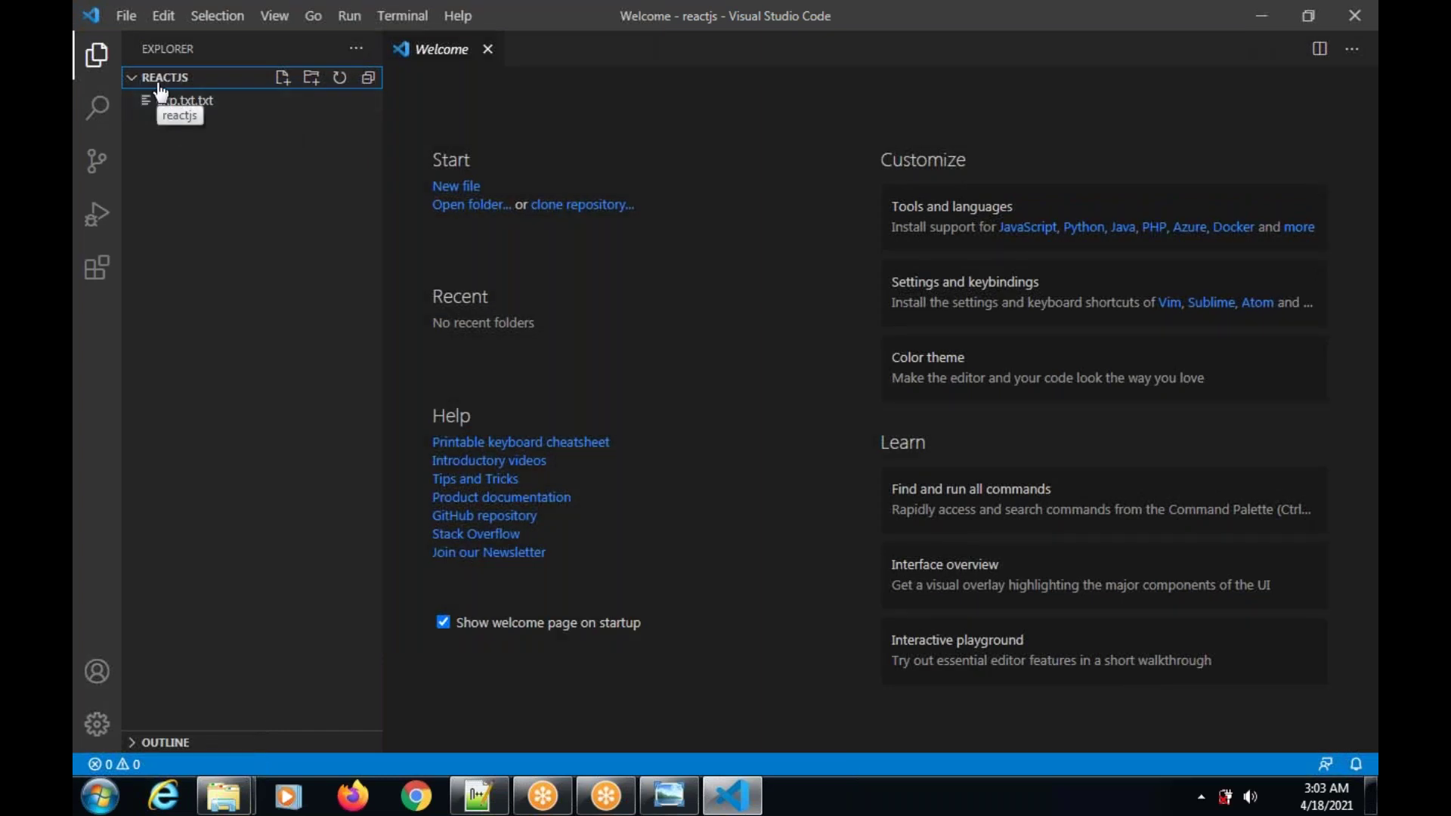
{"action": "left_click", "coordinate": [175, 112]}
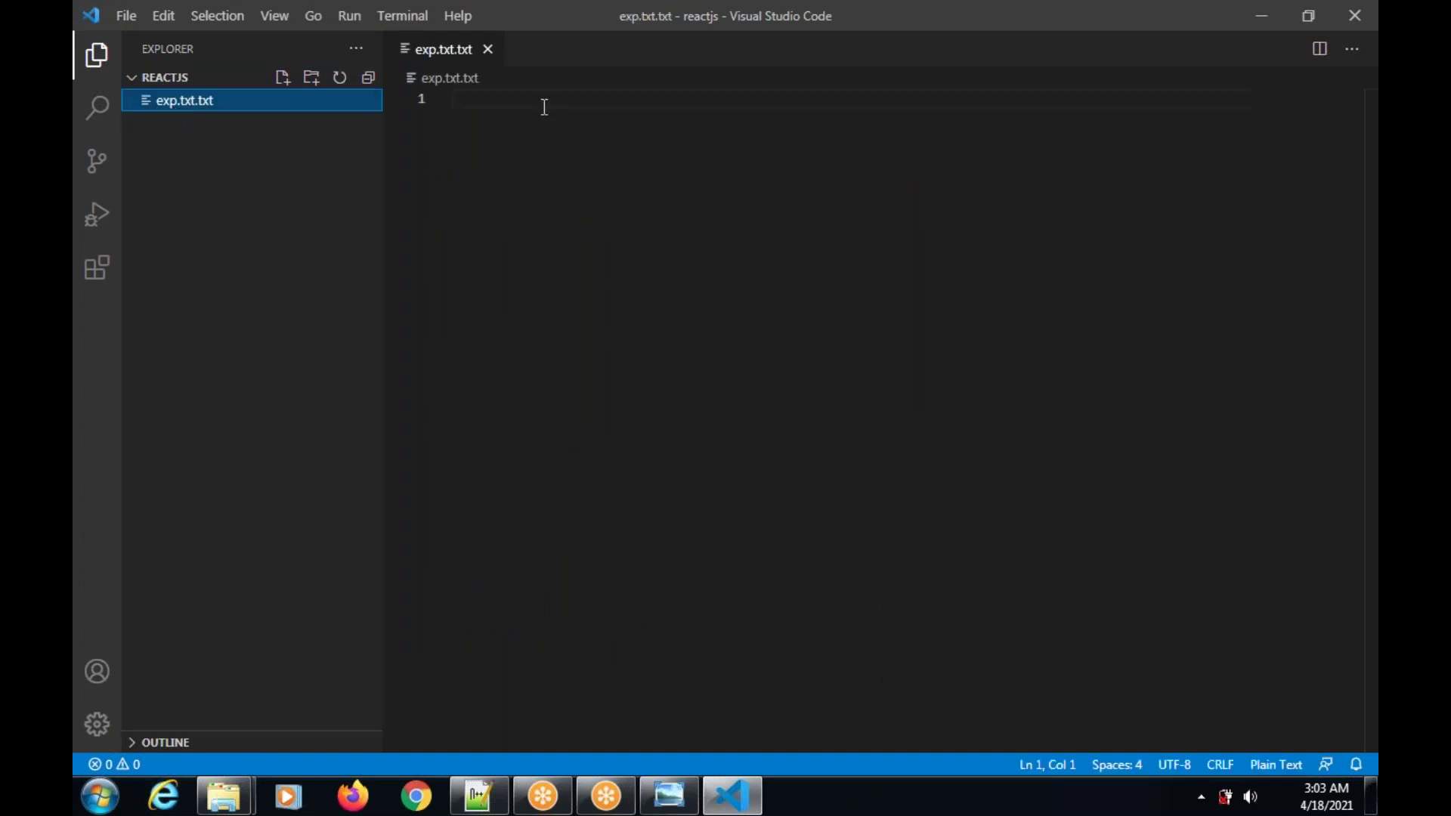
{"action": "left_click", "coordinate": [519, 98]}
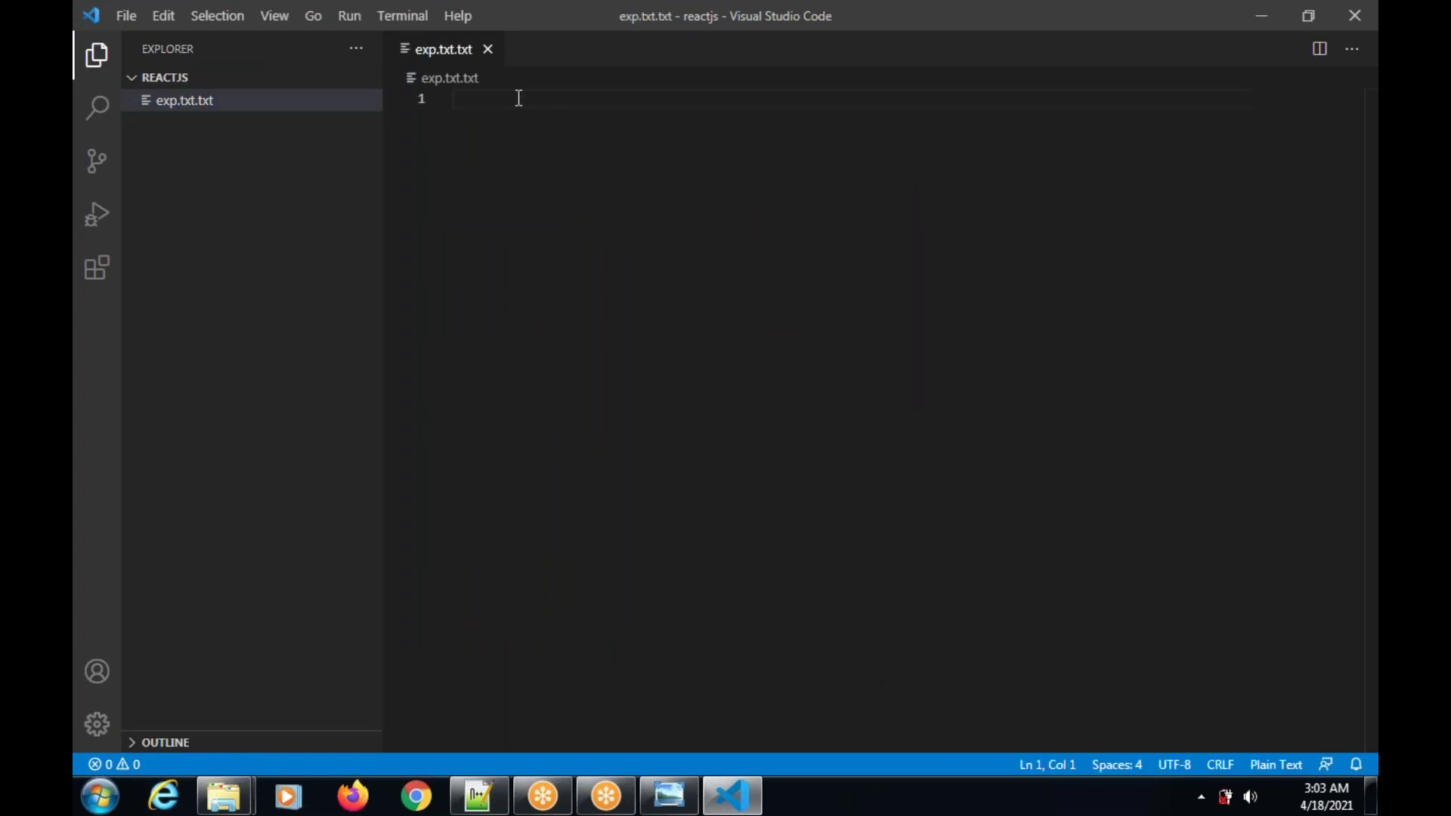
Step: Minimize Visual Studio Code and open exp.txt from the reactjs folder in Notepad
{"action": "left_click", "coordinate": [1262, 17]}
{"action": "double_click", "coordinate": [403, 303]}
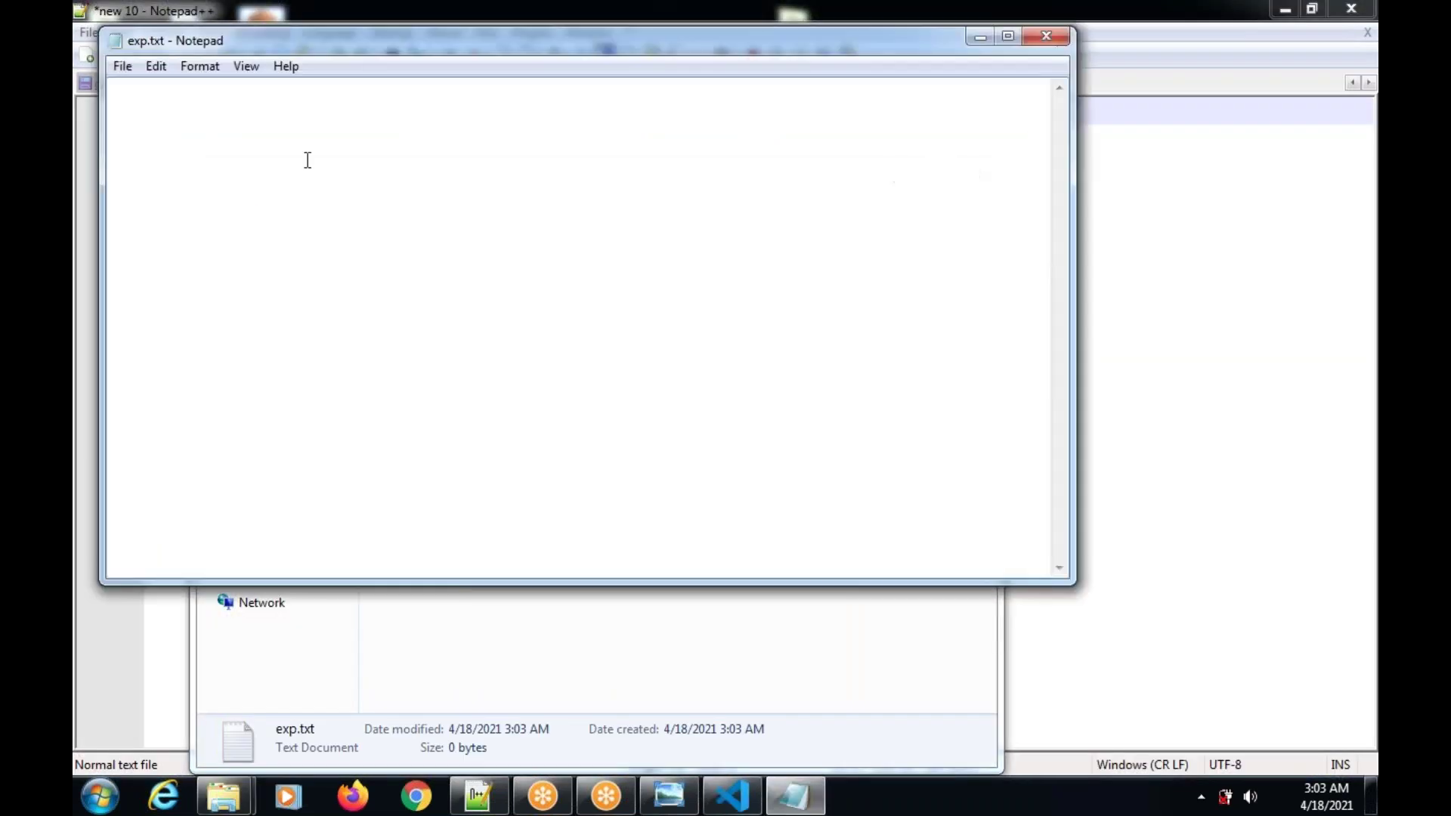
{"action": "type", "text": "H"}
{"action": "key", "text": "BackSpace"}
Step: Copy "Install and Use Visual Studio Code on Windows" from Notepad++ into exp.txt in Notepad and save the file
{"action": "left_click", "coordinate": [1143, 180]}
{"action": "left_click_drag", "start_coordinate": [148, 111], "coordinate": [795, 99]}
{"action": "key", "text": "ctrl+c"}
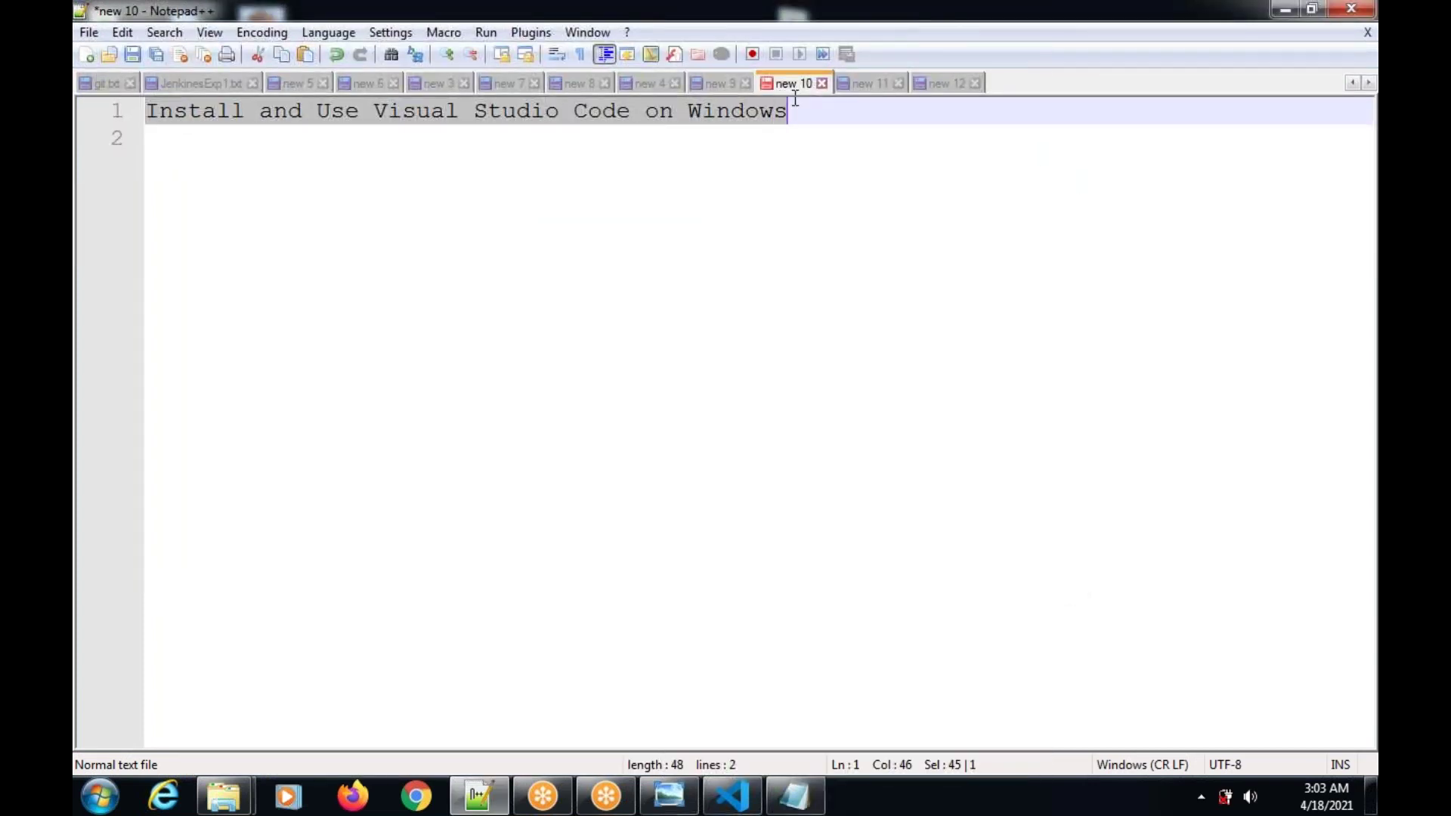
{"action": "left_click", "coordinate": [791, 797]}
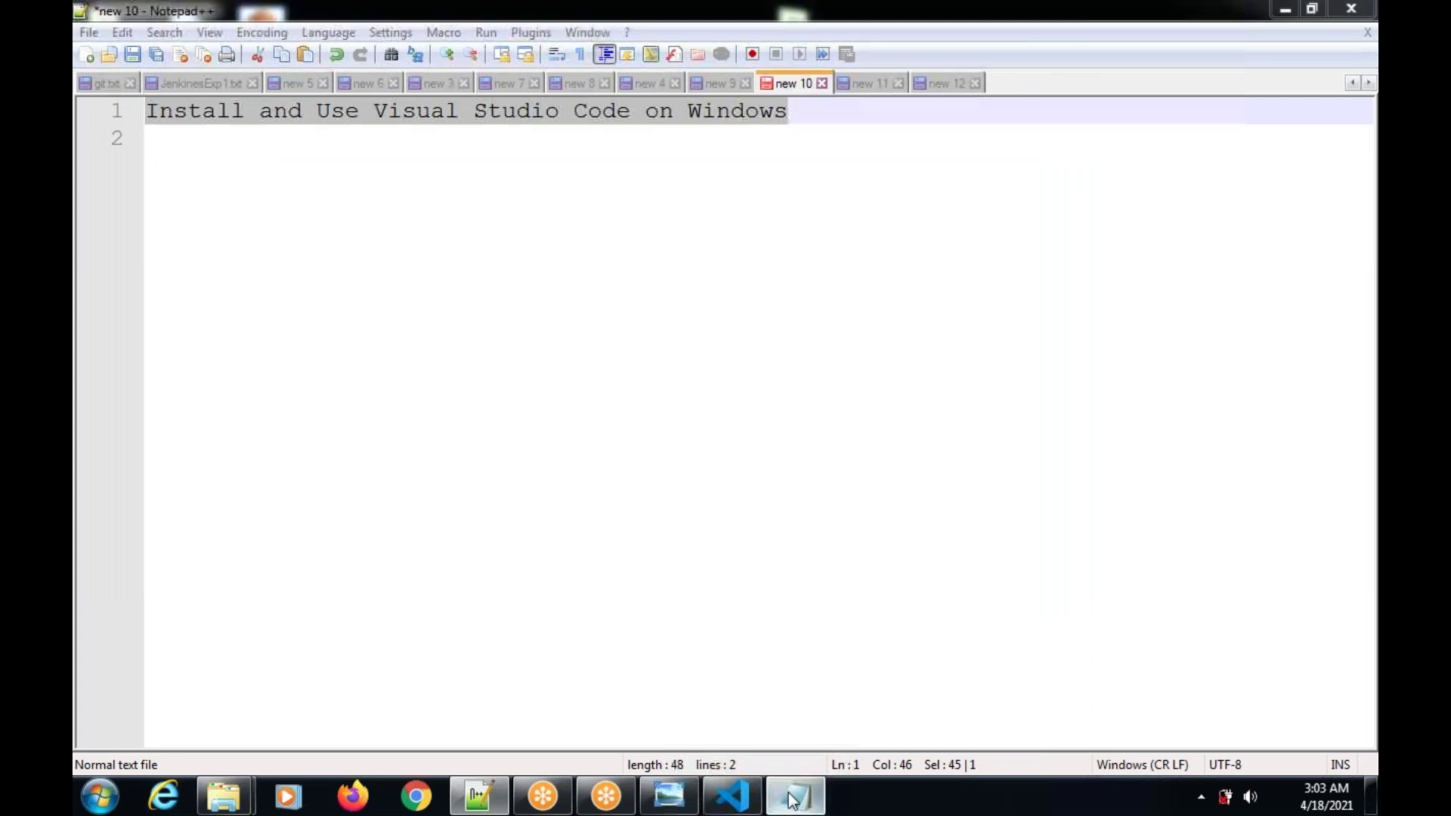
{"action": "key", "text": "ctrl+v"}
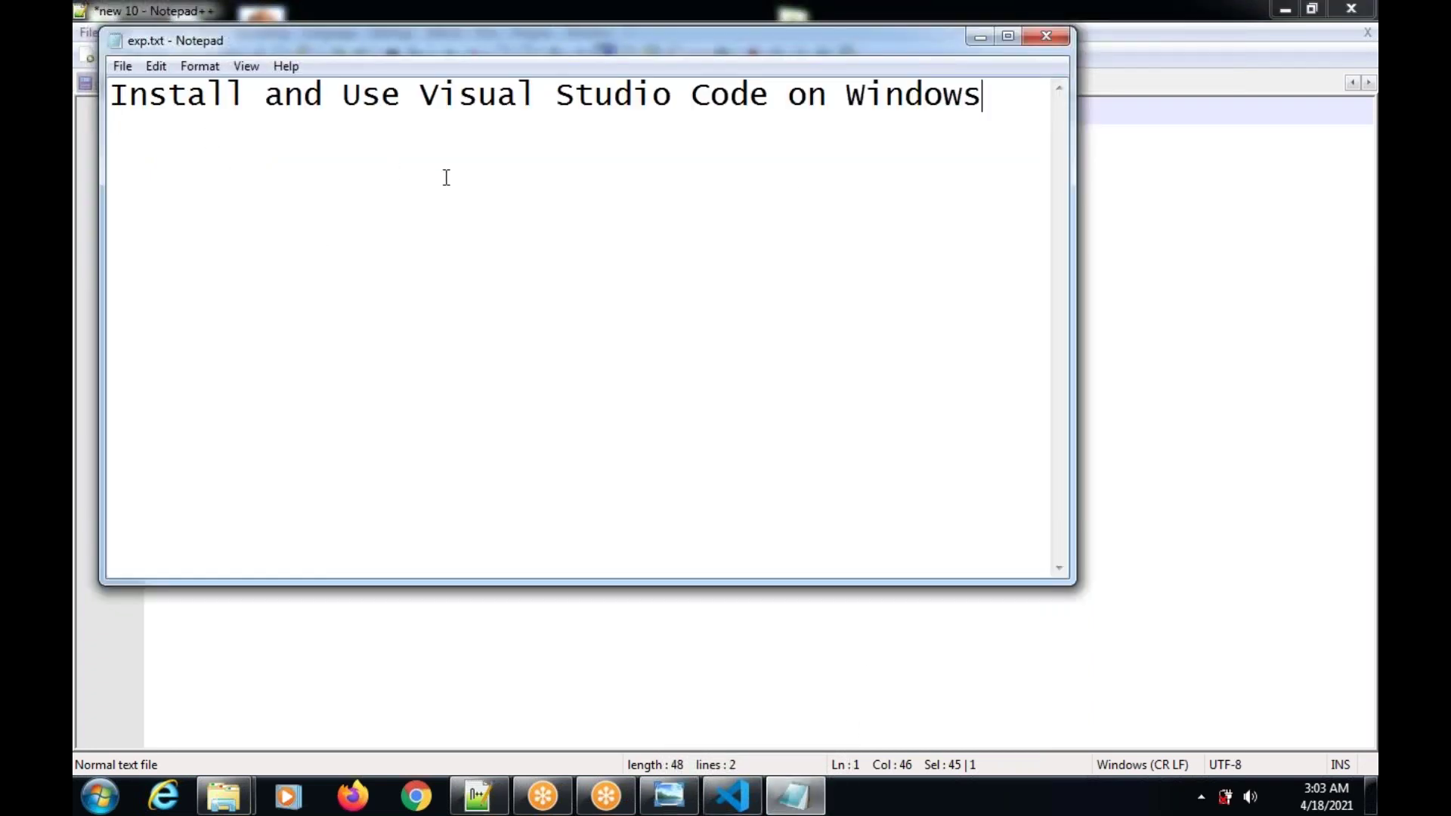
Step: Switch to Visual Studio Code and check the text line in exp.txt.txt
{"action": "left_click", "coordinate": [732, 796]}
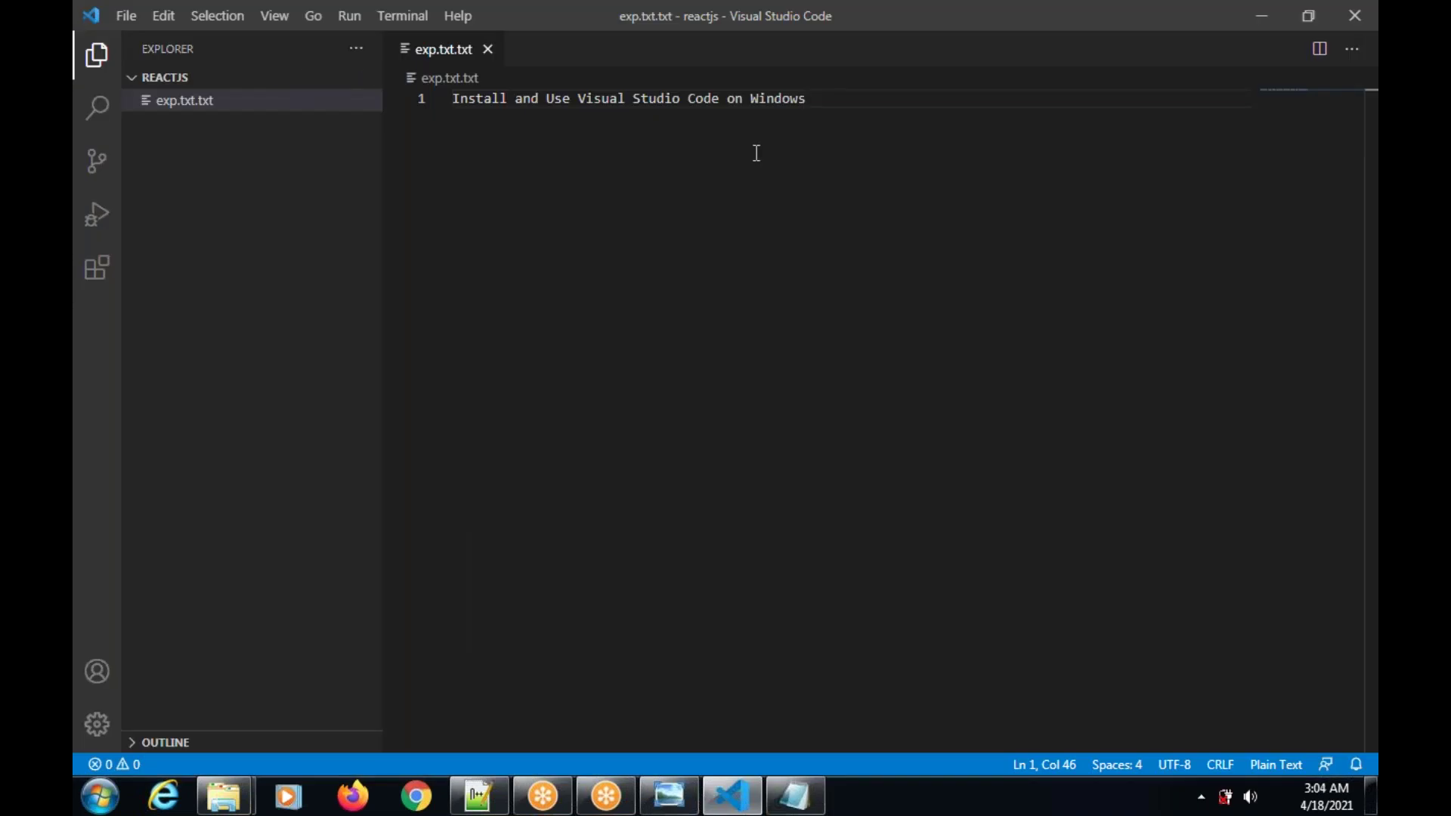
{"action": "left_click_drag", "start_coordinate": [806, 99], "coordinate": [462, 98]}
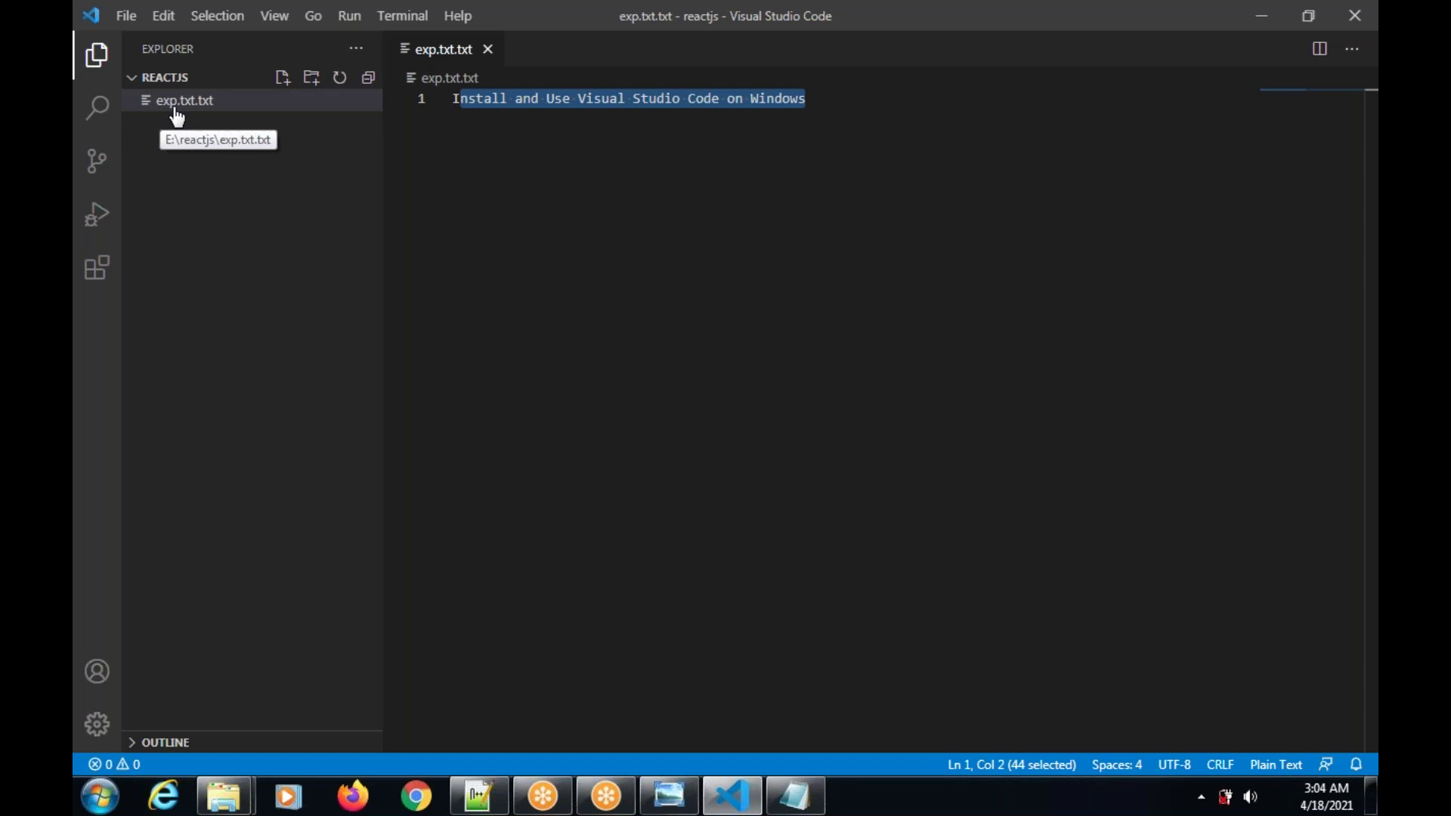
{"action": "left_click", "coordinate": [561, 130]}
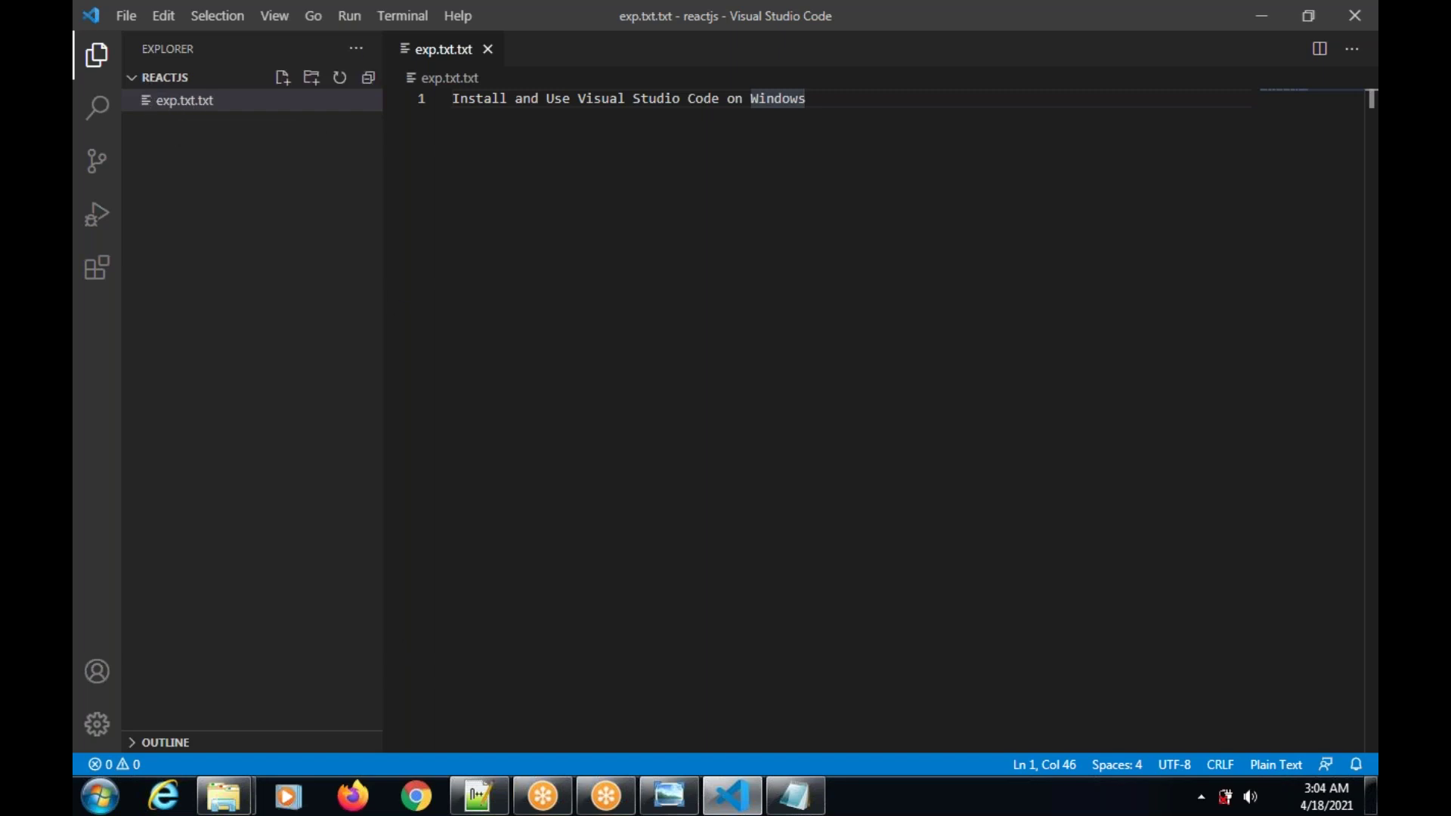
Step: Open a new terminal for the reactjs folder in Visual Studio Code
{"action": "left_click", "coordinate": [383, 26]}
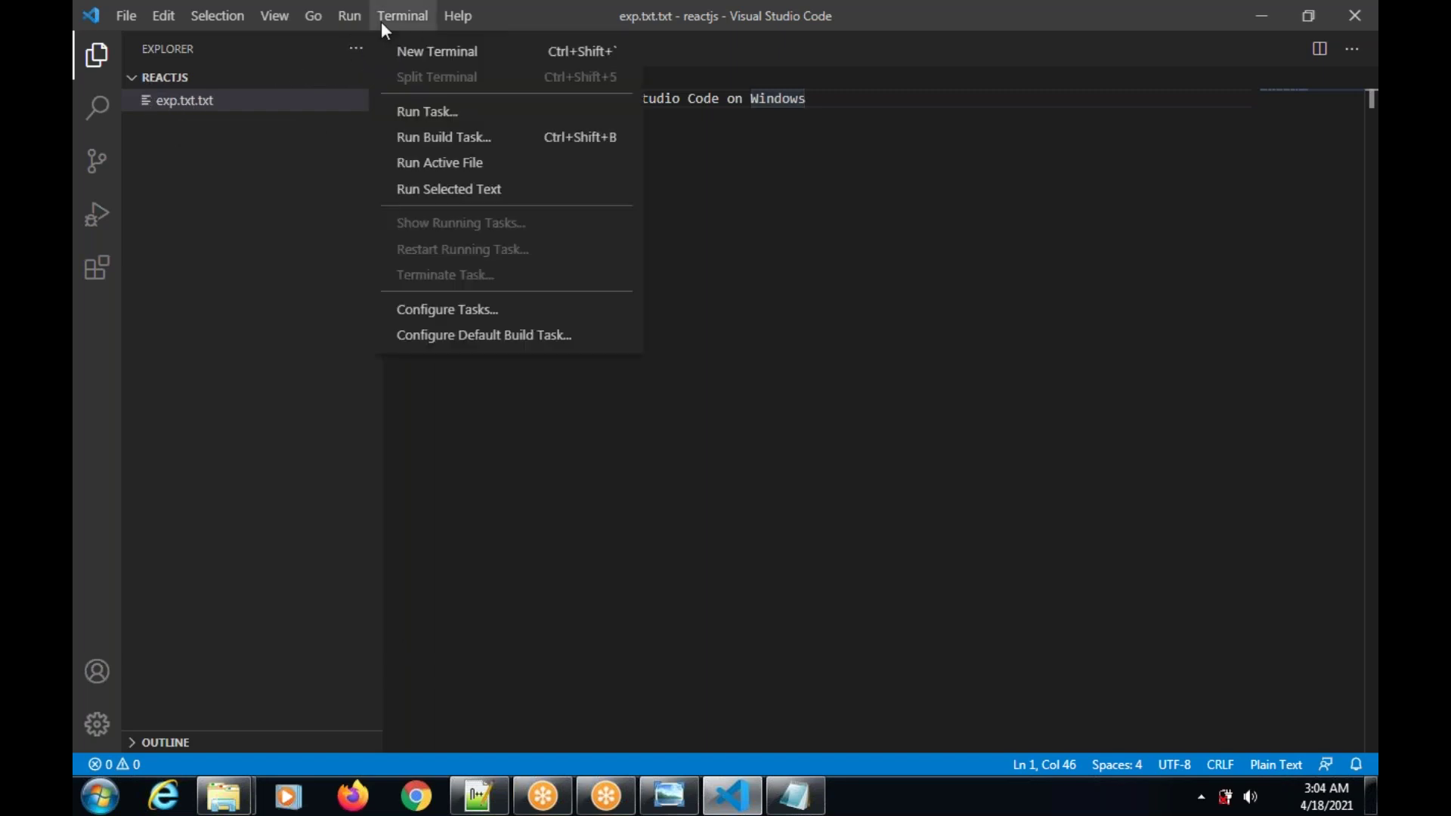
{"action": "left_click", "coordinate": [416, 62]}
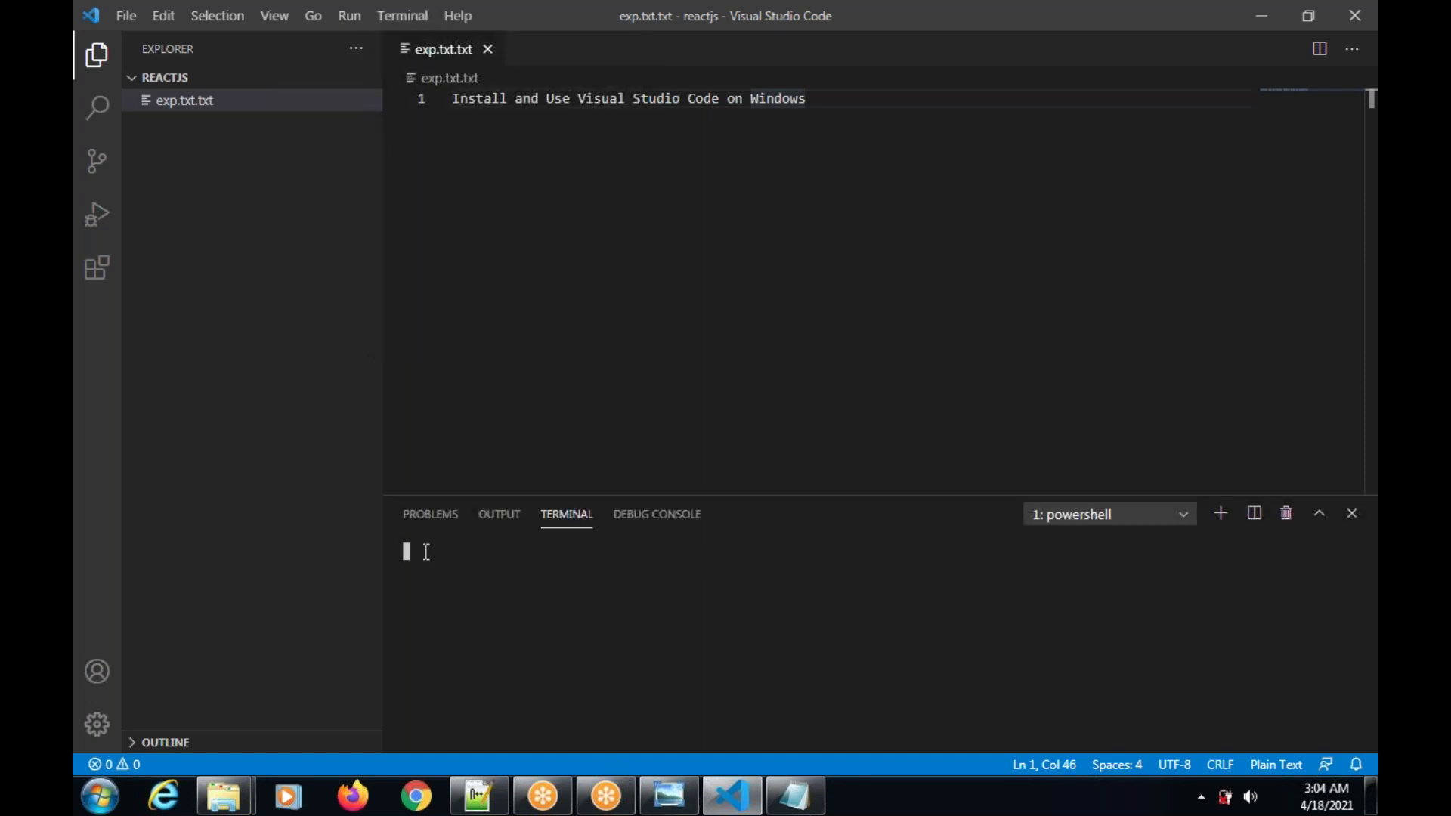
Step: Switch to Windows Photo Viewer and examine the Explorer, editor and terminal areas in the opengraph-home picture, outlining each with a temporary rectangle
{"action": "left_click", "coordinate": [661, 805]}
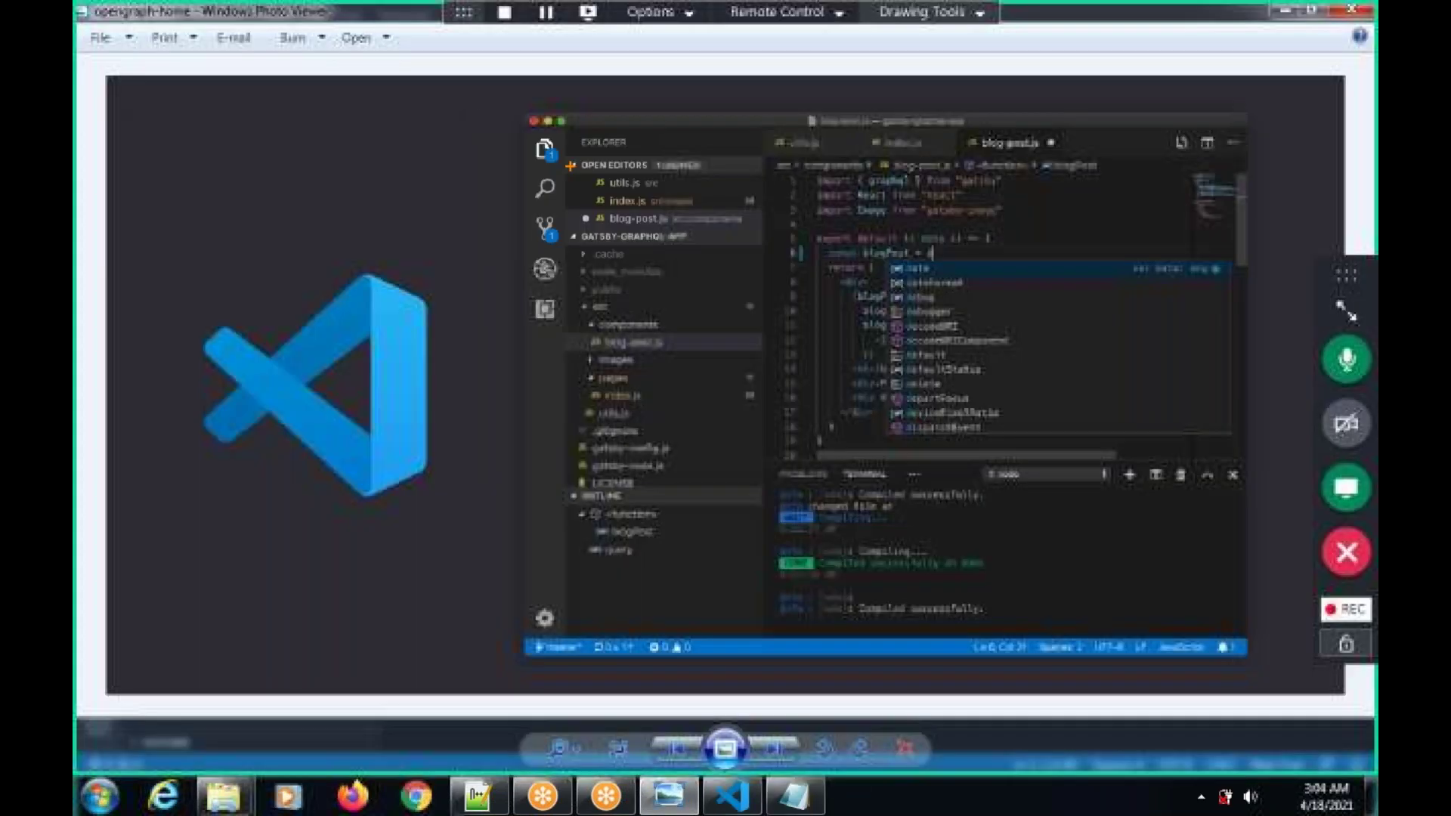
{"action": "left_click_drag", "start_coordinate": [527, 111], "coordinate": [780, 643]}
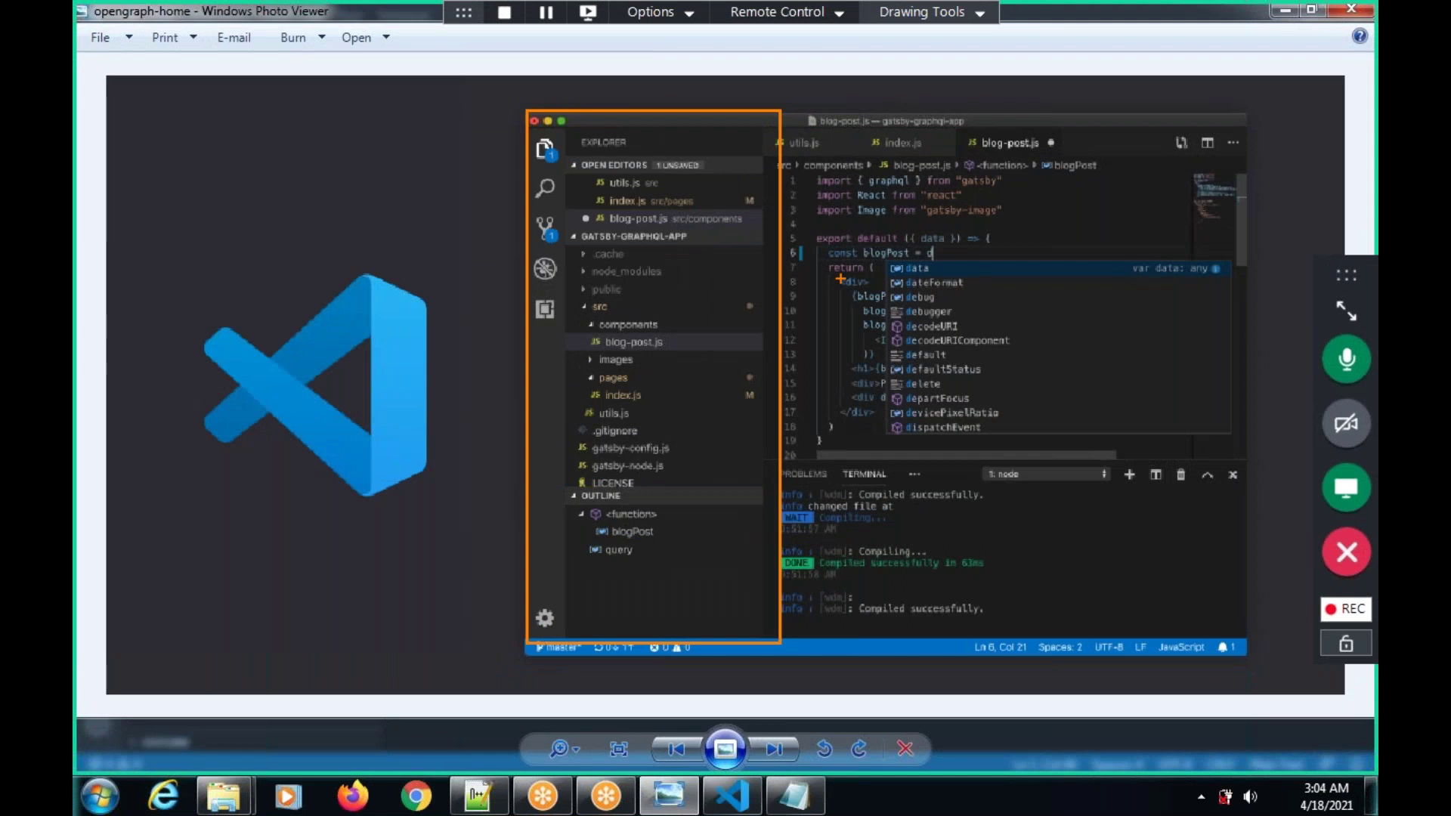
{"action": "mouse_move", "coordinate": [787, 114]}
{"action": "left_mouse_down"}
{"action": "mouse_move", "coordinate": [851, 306]}
{"action": "mouse_move", "coordinate": [1013, 470]}
{"action": "mouse_move", "coordinate": [1237, 470]}
{"action": "left_mouse_up"}
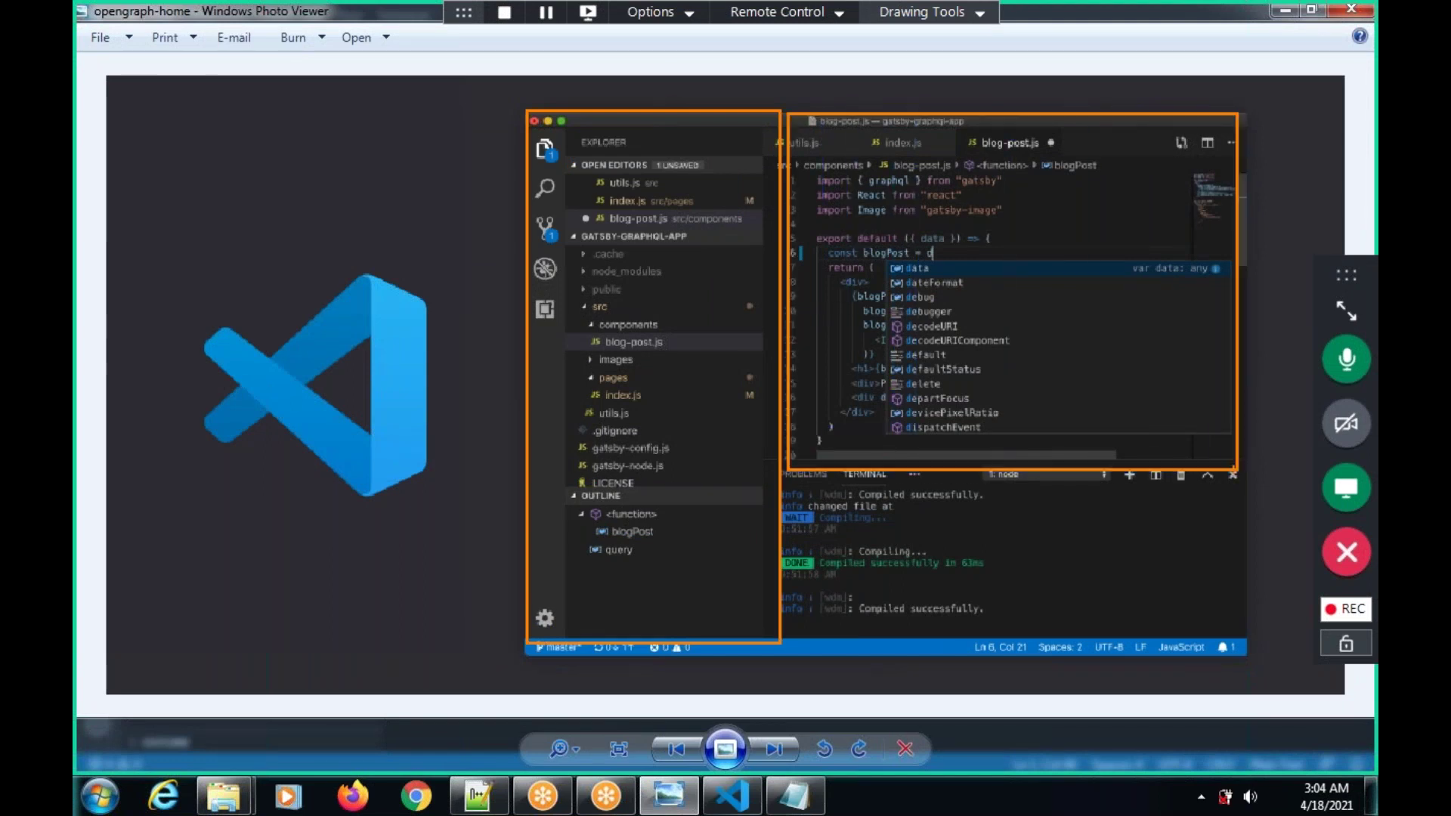
{"action": "mouse_move", "coordinate": [789, 482]}
{"action": "left_mouse_down"}
{"action": "mouse_move", "coordinate": [990, 647]}
{"action": "mouse_move", "coordinate": [1248, 641]}
{"action": "left_mouse_up"}
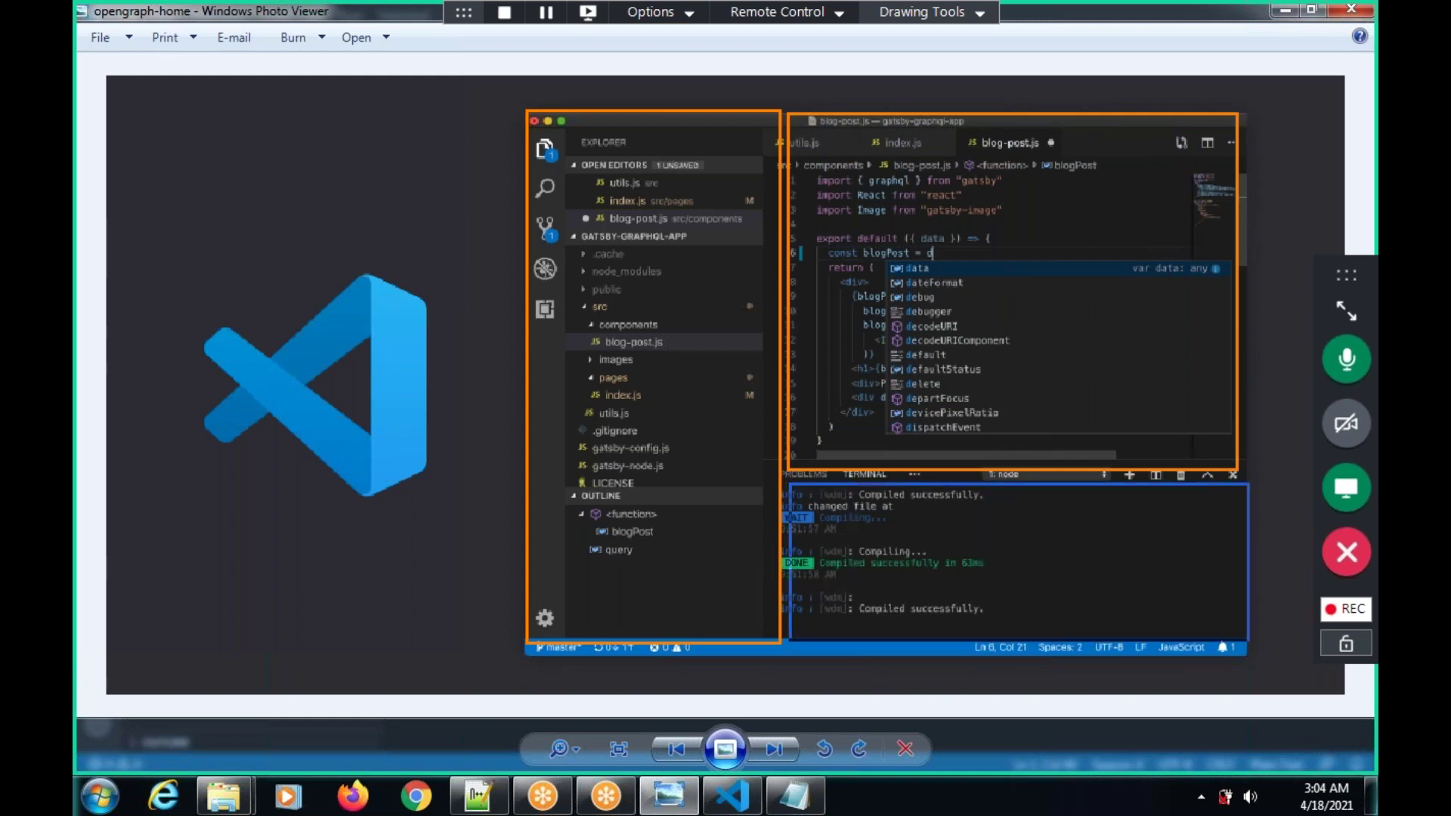
{"action": "left_click_drag", "start_coordinate": [1249, 641], "coordinate": [1249, 642]}
{"action": "key", "text": "Escape"}
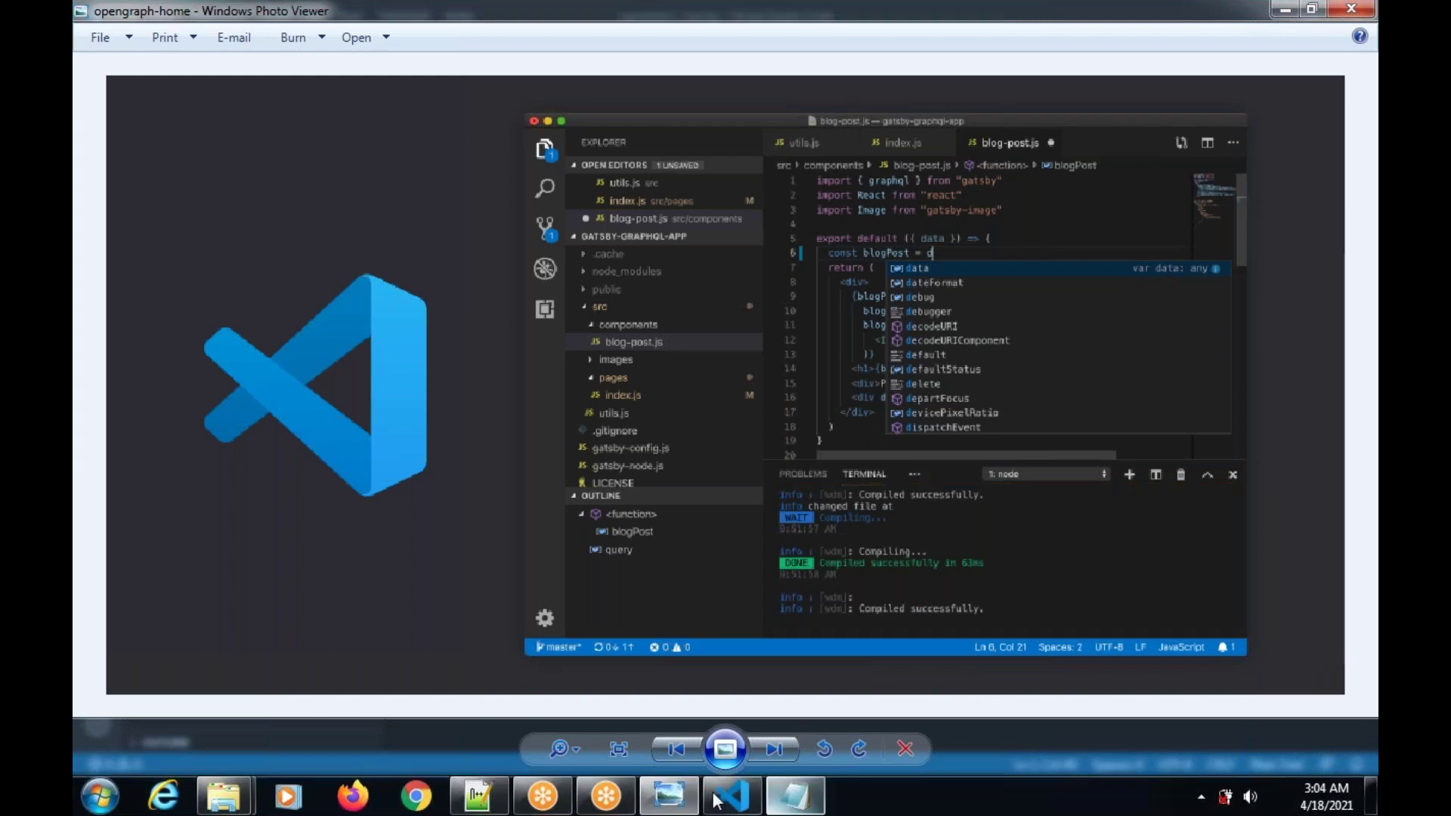
Step: Switch back to Visual Studio Code and examine the Explorer pane with the reactjs folder, marking it with temporary rectangles
{"action": "left_click", "coordinate": [717, 800]}
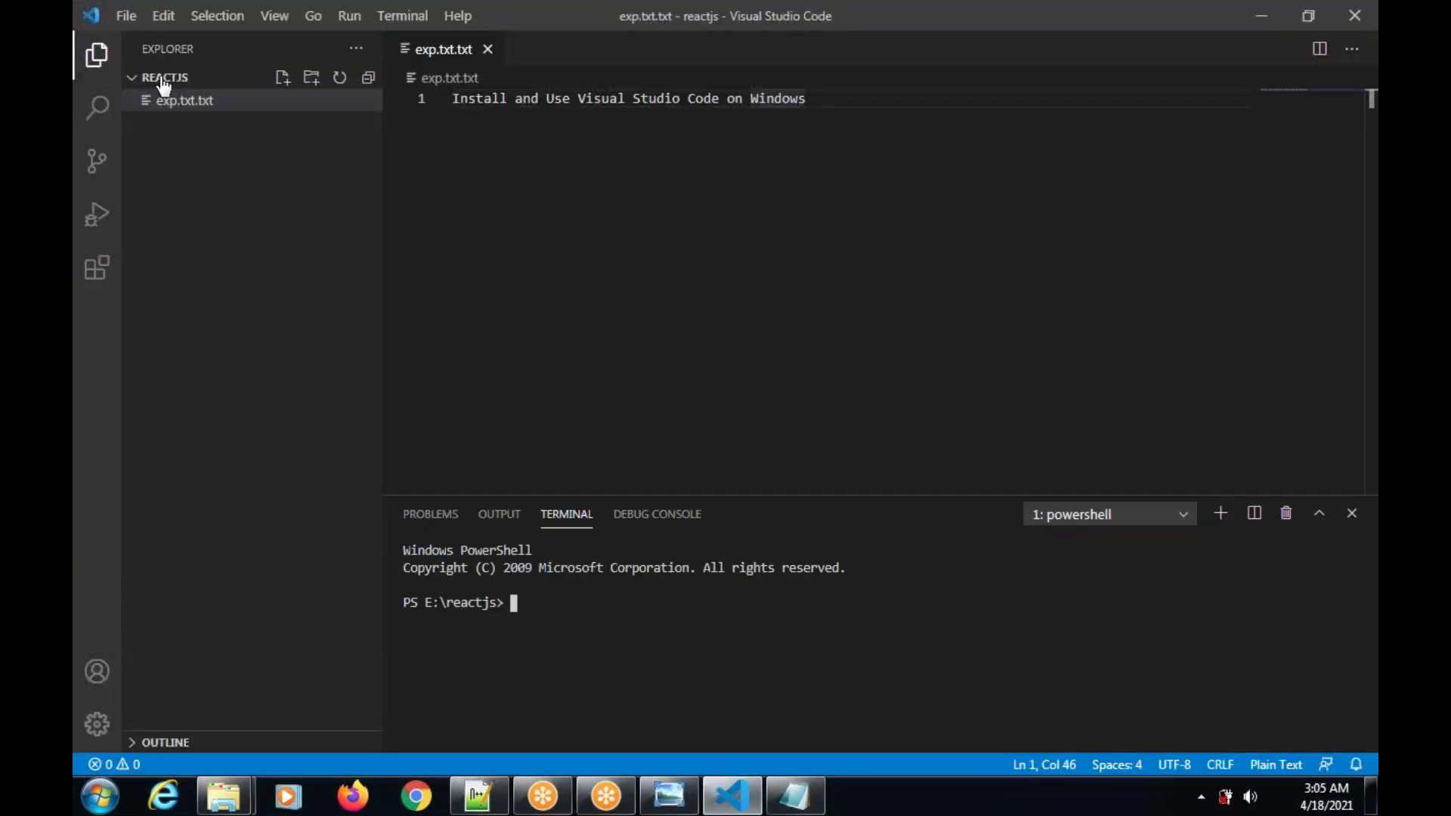
{"action": "left_click_drag", "start_coordinate": [137, 39], "coordinate": [381, 687]}
{"action": "left_click_drag", "start_coordinate": [171, 77], "coordinate": [273, 29]}
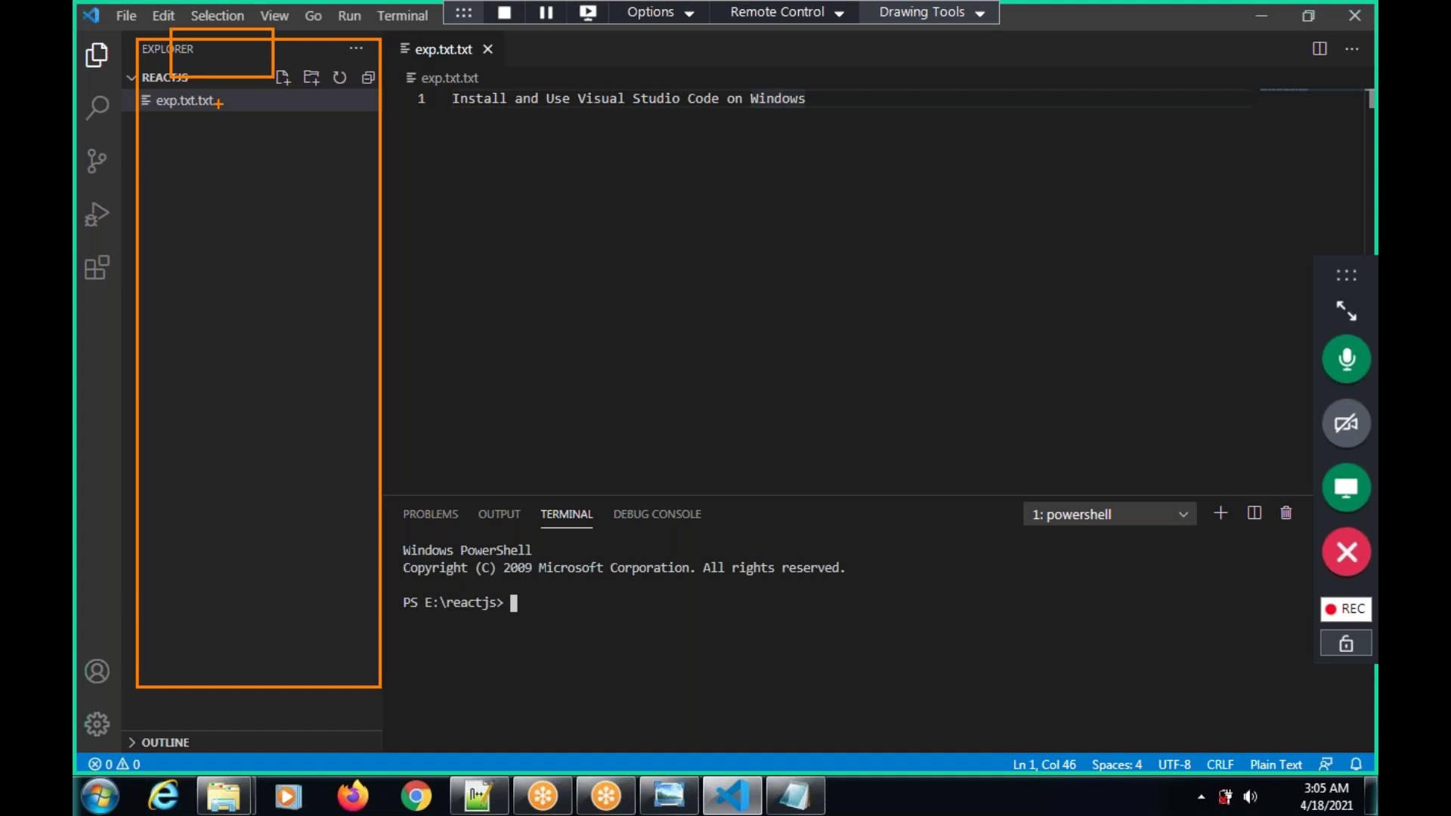
{"action": "left_click_drag", "start_coordinate": [203, 107], "coordinate": [266, 77]}
{"action": "key", "text": "Escape"}
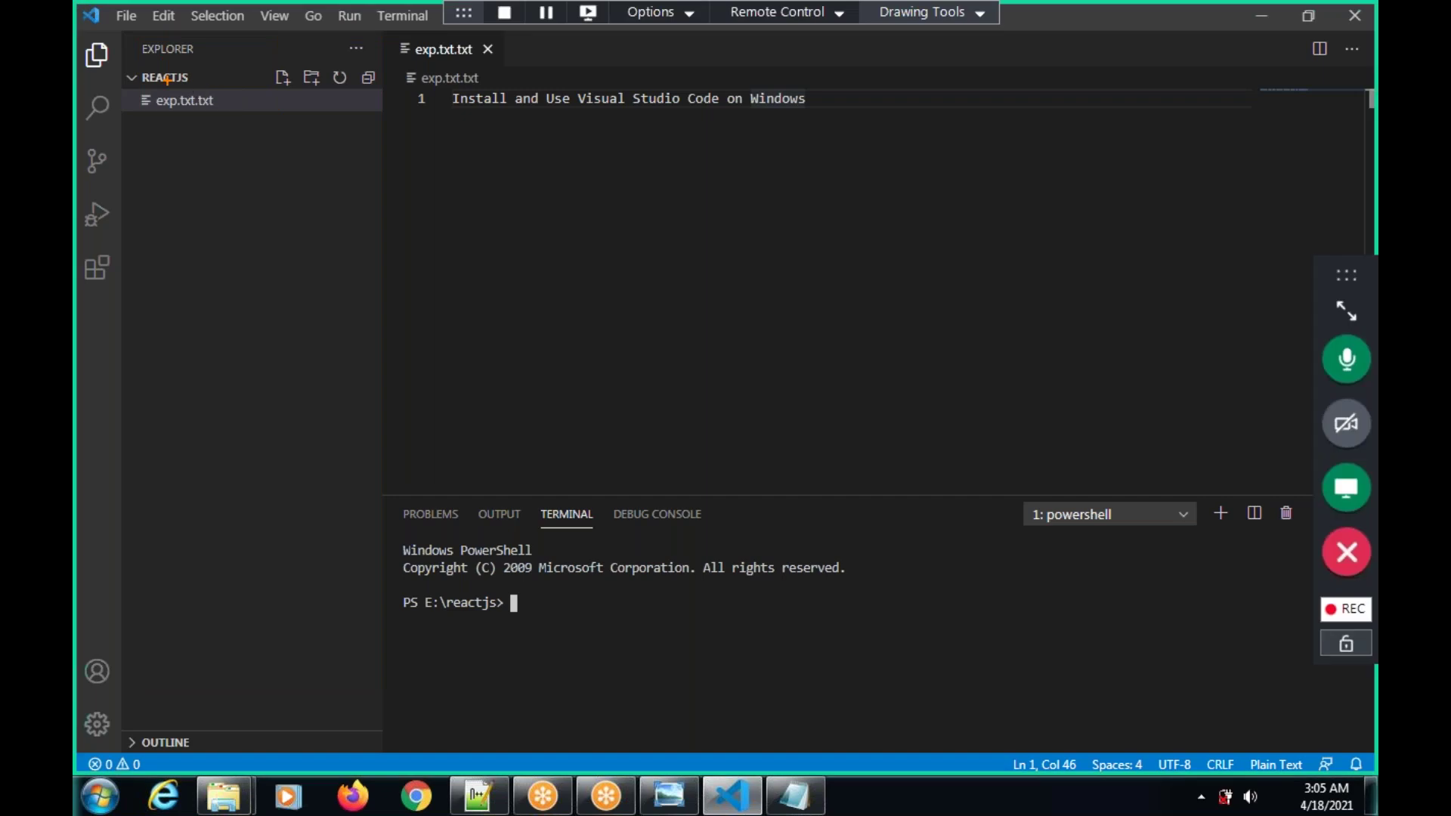
Step: Examine the Explorer pane with reactjs and exp.txt.txt, the editor area and the terminal prompt, marking each with temporary annotations
{"action": "mouse_move", "coordinate": [125, 35]}
{"action": "left_mouse_down"}
{"action": "mouse_move", "coordinate": [214, 389]}
{"action": "mouse_move", "coordinate": [350, 719]}
{"action": "mouse_move", "coordinate": [392, 719]}
{"action": "mouse_move", "coordinate": [387, 733]}
{"action": "left_mouse_up"}
{"action": "left_click_drag", "start_coordinate": [181, 79], "coordinate": [276, 74]}
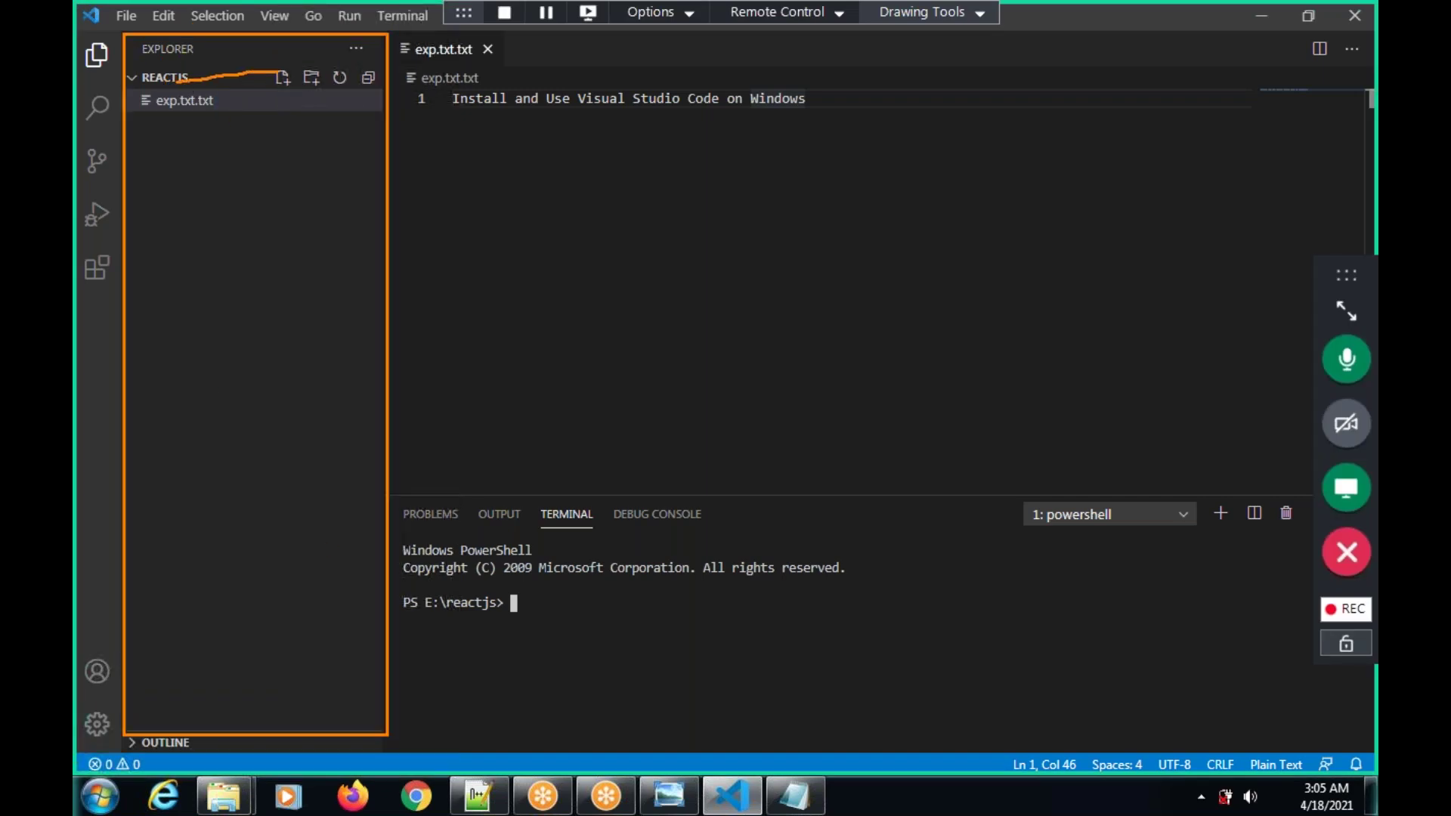
{"action": "left_click_drag", "start_coordinate": [146, 131], "coordinate": [227, 129]}
{"action": "mouse_move", "coordinate": [135, 95]}
{"action": "left_mouse_down"}
{"action": "mouse_move", "coordinate": [179, 90]}
{"action": "mouse_move", "coordinate": [257, 147]}
{"action": "mouse_move", "coordinate": [159, 130]}
{"action": "left_mouse_up"}
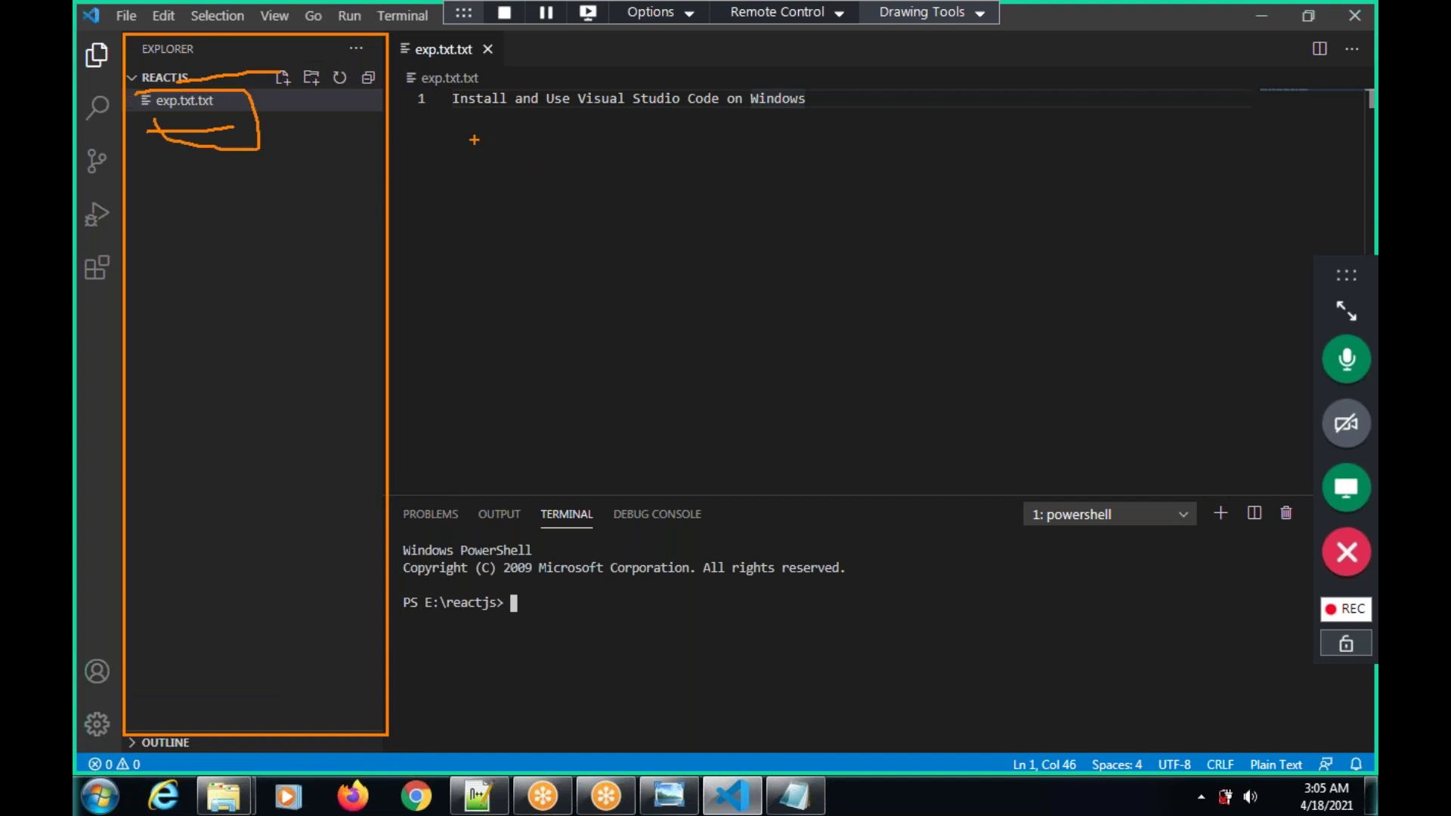
{"action": "mouse_move", "coordinate": [405, 23]}
{"action": "left_mouse_down"}
{"action": "mouse_move", "coordinate": [411, 52]}
{"action": "mouse_move", "coordinate": [972, 447]}
{"action": "mouse_move", "coordinate": [1263, 505]}
{"action": "left_mouse_up"}
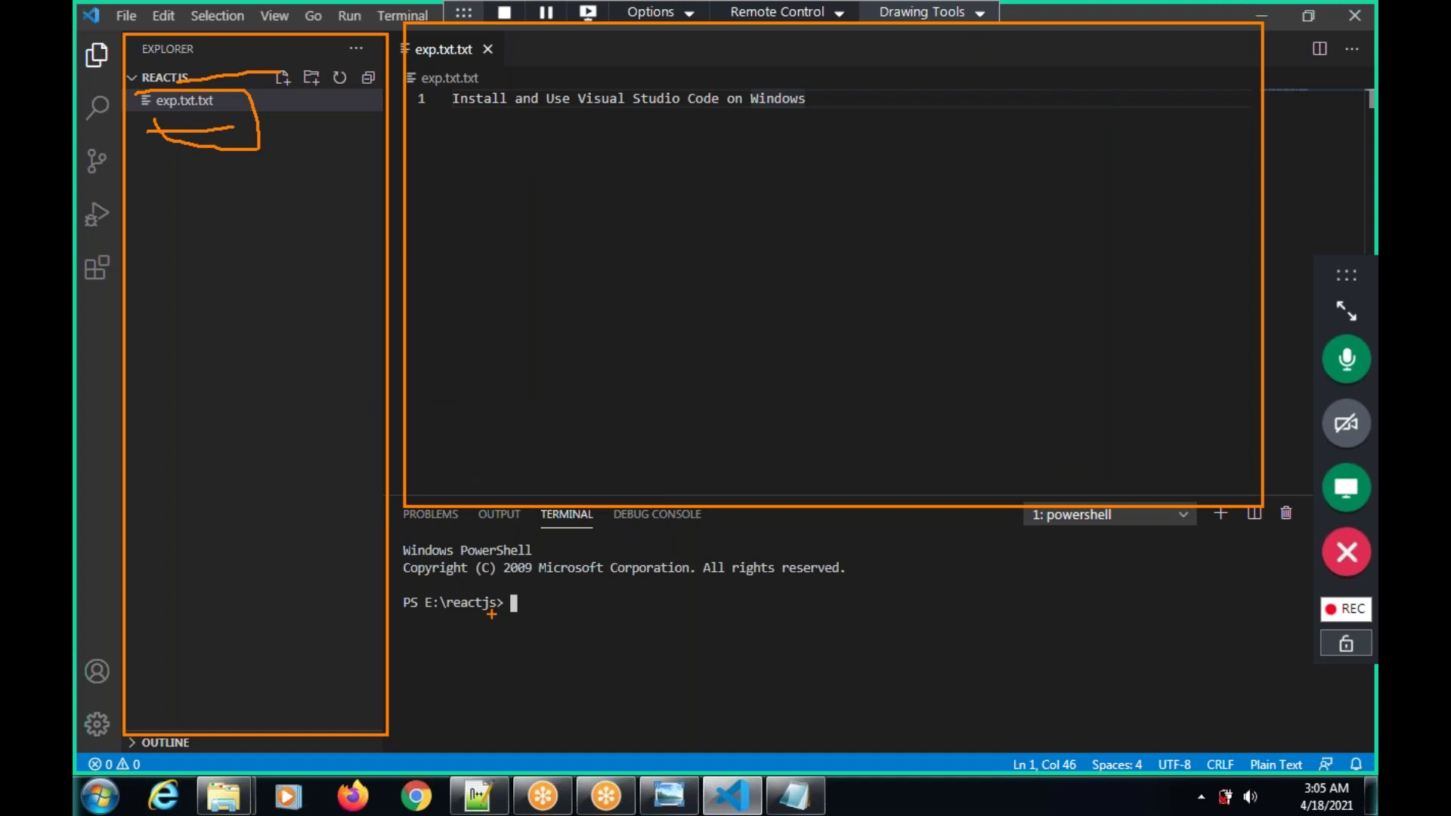
{"action": "mouse_move", "coordinate": [405, 616]}
{"action": "left_mouse_down"}
{"action": "mouse_move", "coordinate": [558, 597]}
{"action": "mouse_move", "coordinate": [353, 580]}
{"action": "mouse_move", "coordinate": [378, 626]}
{"action": "mouse_move", "coordinate": [502, 613]}
{"action": "left_mouse_up"}
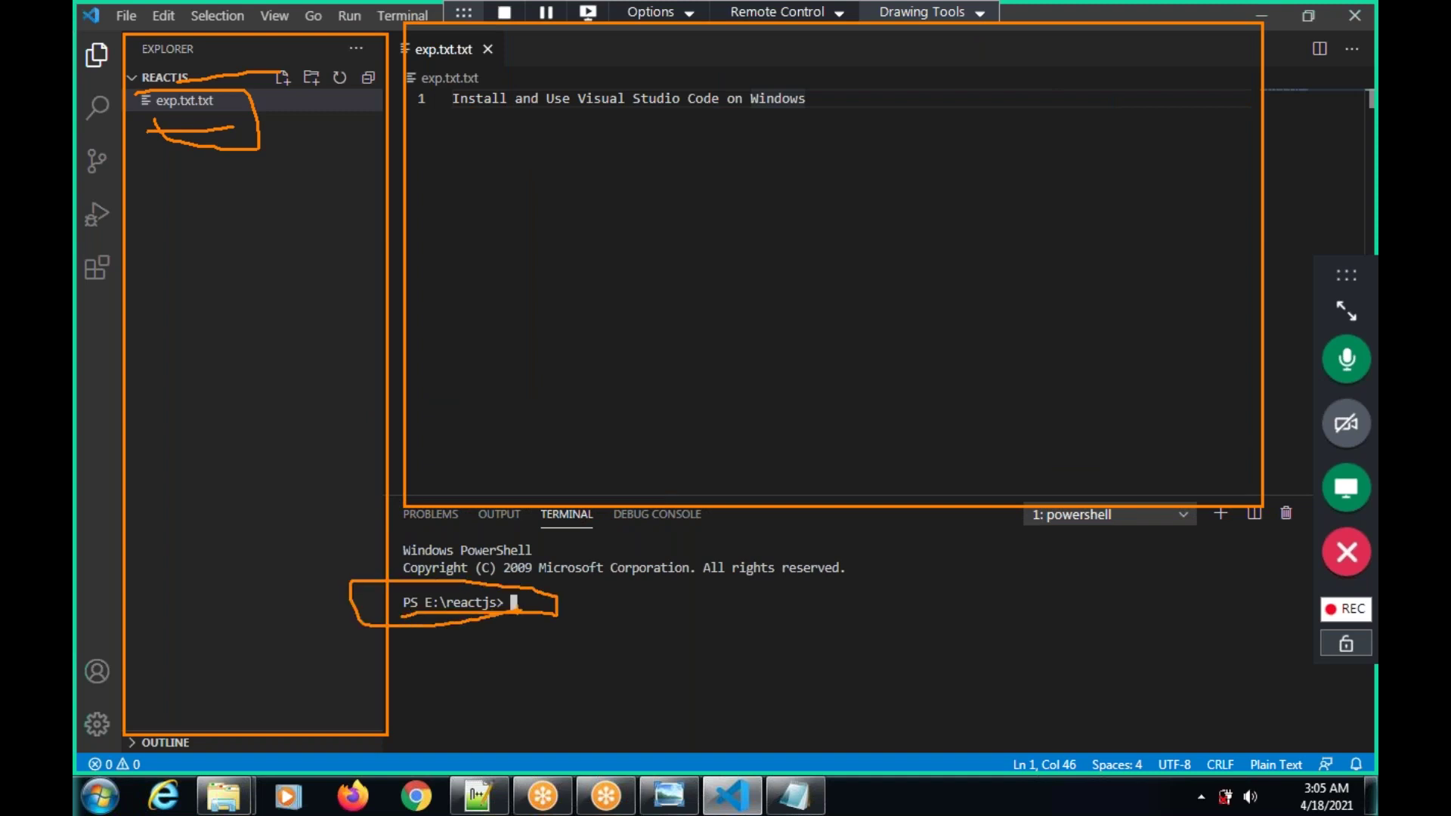
Step: Add a temporary screen annotation over the editor area reading Reactjs, Angular and python on three separate lines
{"action": "left_click", "coordinate": [657, 188]}
{"action": "type", "text": "re"}
{"action": "key", "text": "BackSpace"}
{"action": "key", "text": "BackSpace"}
{"action": "type", "text": "Re"}
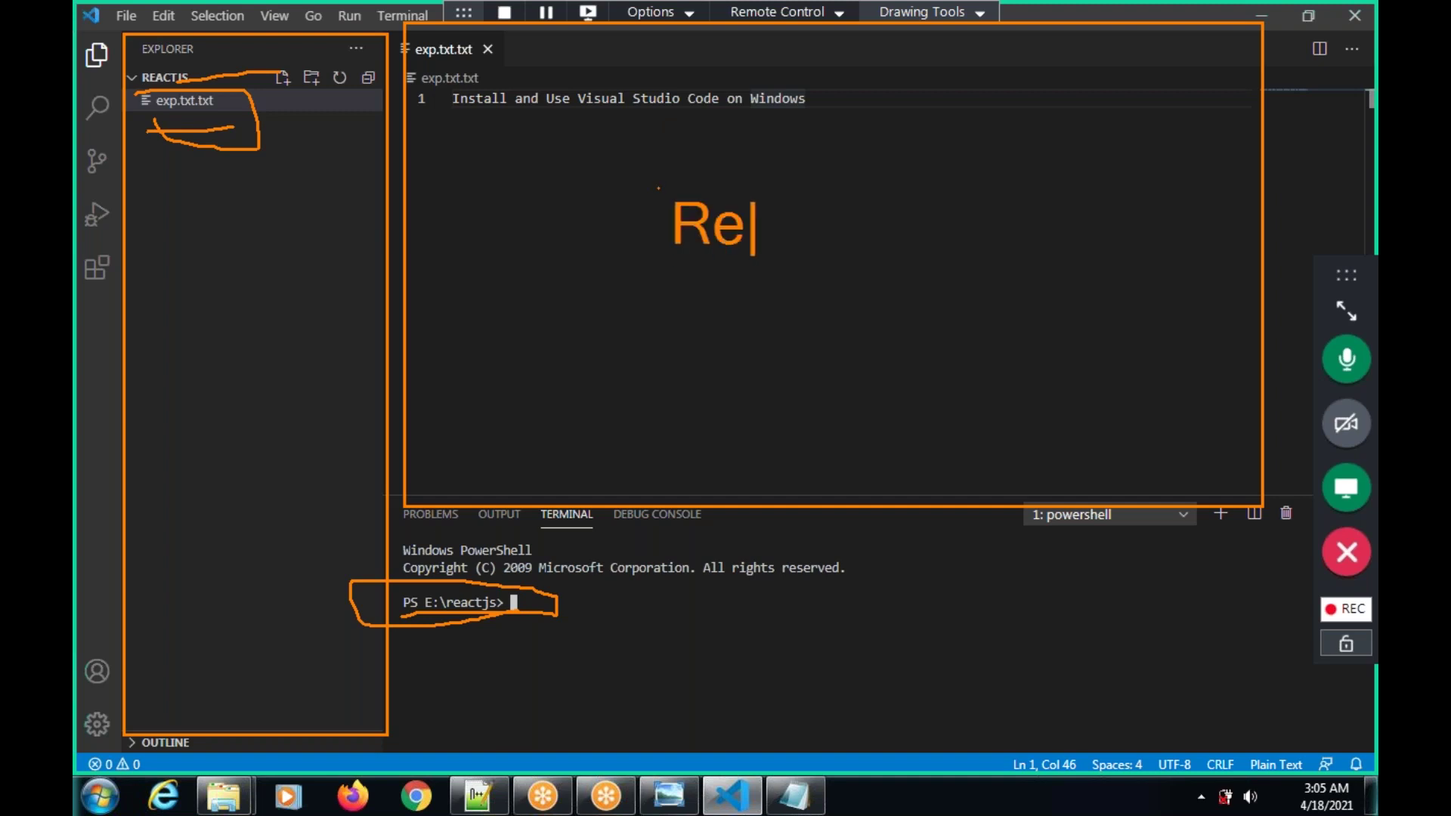
{"action": "type", "text": "act"}
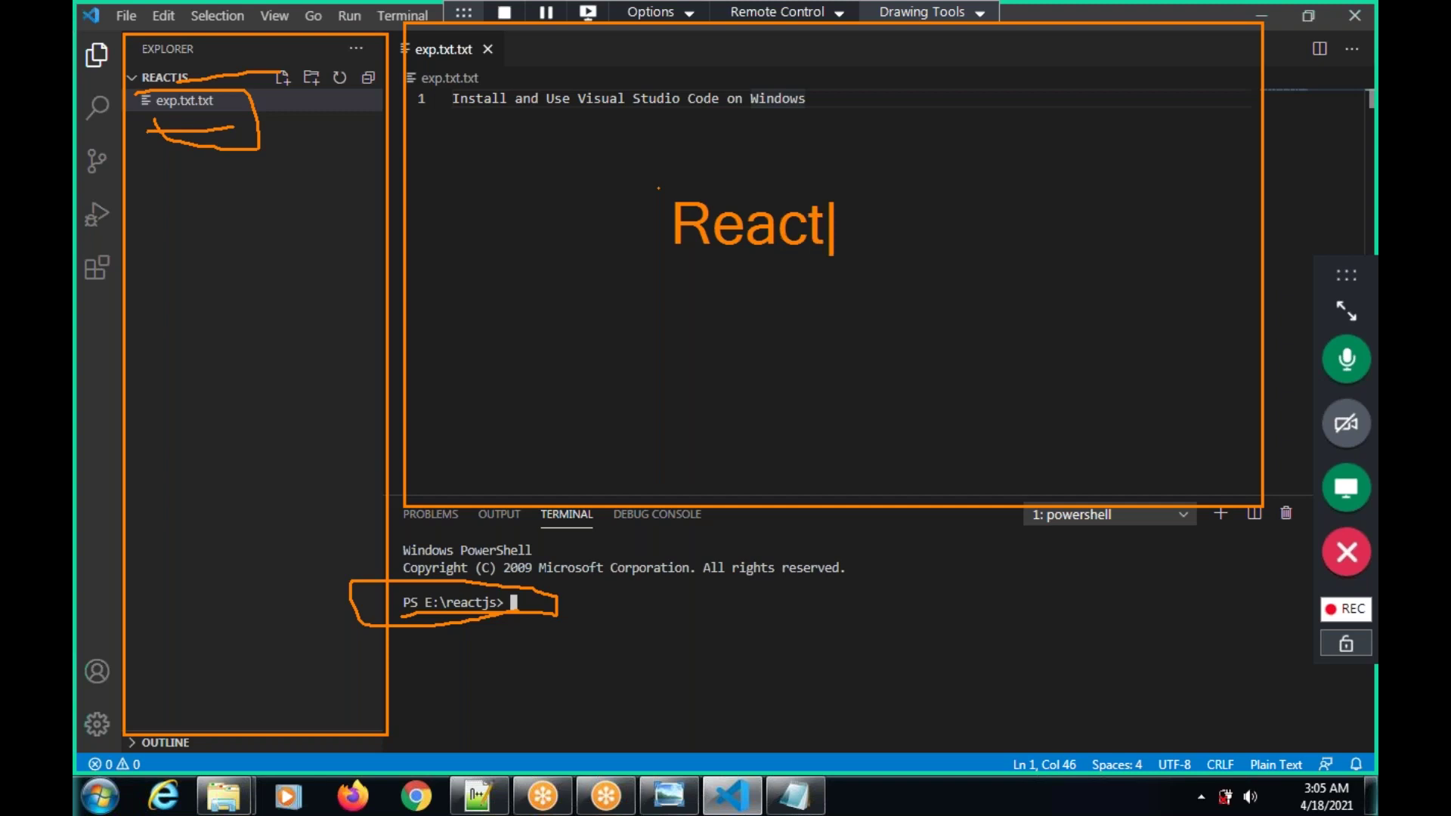
{"action": "type", "text": "js"}
{"action": "key", "text": "Return"}
{"action": "type", "text": "A"}
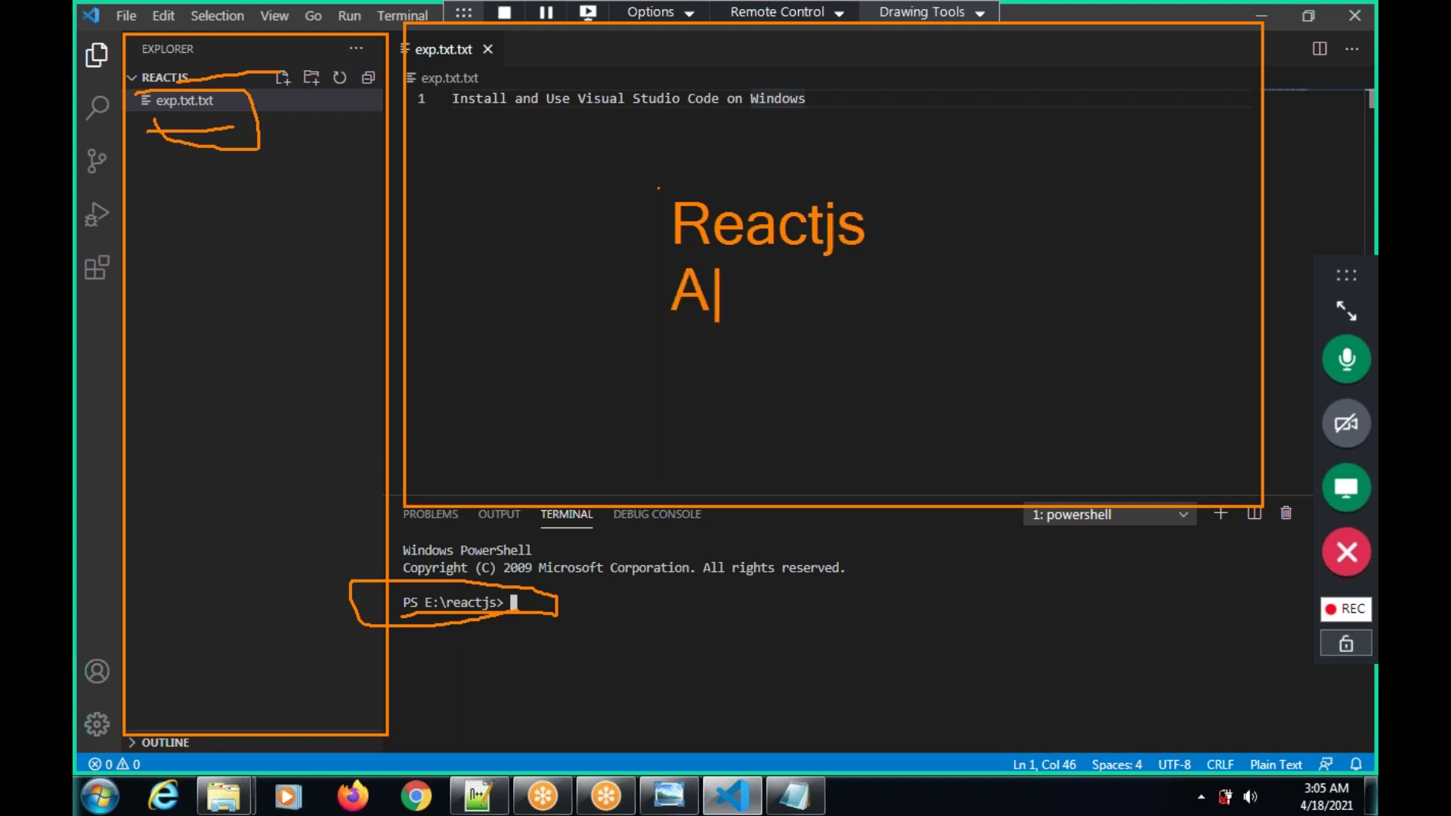
{"action": "type", "text": "ngular"}
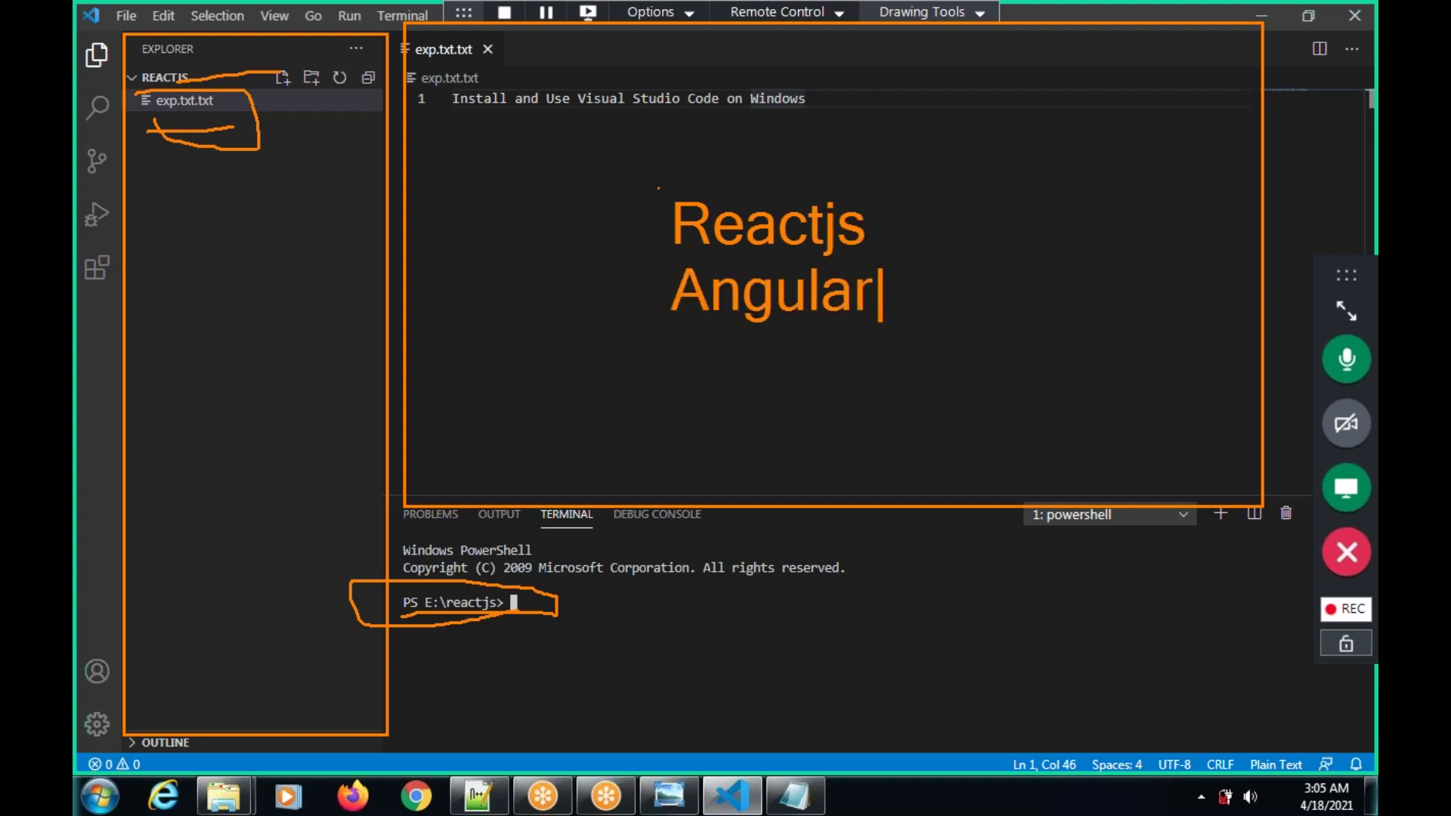
{"action": "key", "text": "Return"}
{"action": "type", "text": "python"}
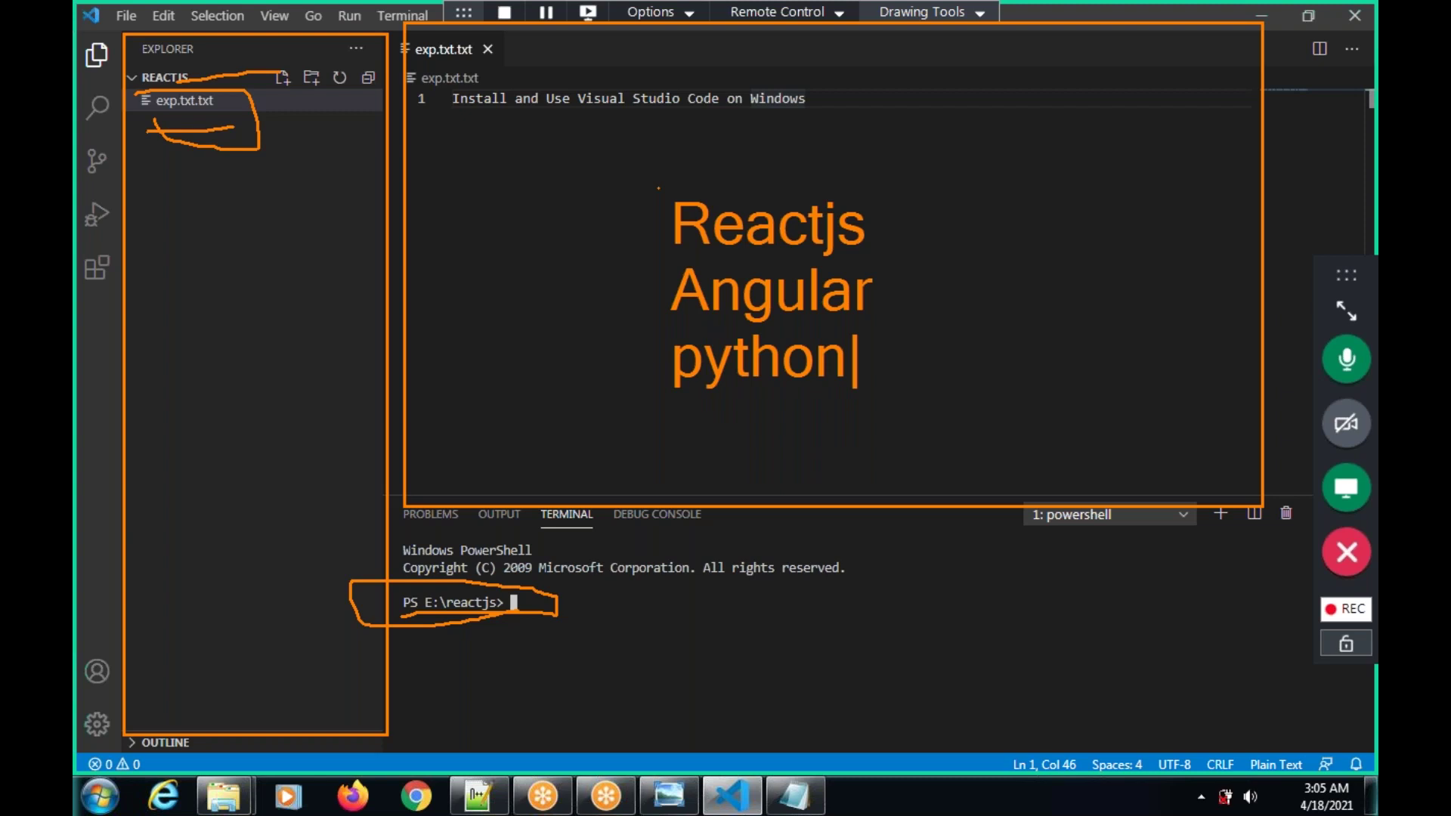
Step: Circle the annotated list, put a check mark beside Reactjs, Angular and python, and close the screen annotations
{"action": "mouse_move", "coordinate": [600, 160]}
{"action": "left_mouse_down"}
{"action": "mouse_move", "coordinate": [651, 435]}
{"action": "mouse_move", "coordinate": [889, 174]}
{"action": "mouse_move", "coordinate": [626, 144]}
{"action": "left_mouse_up"}
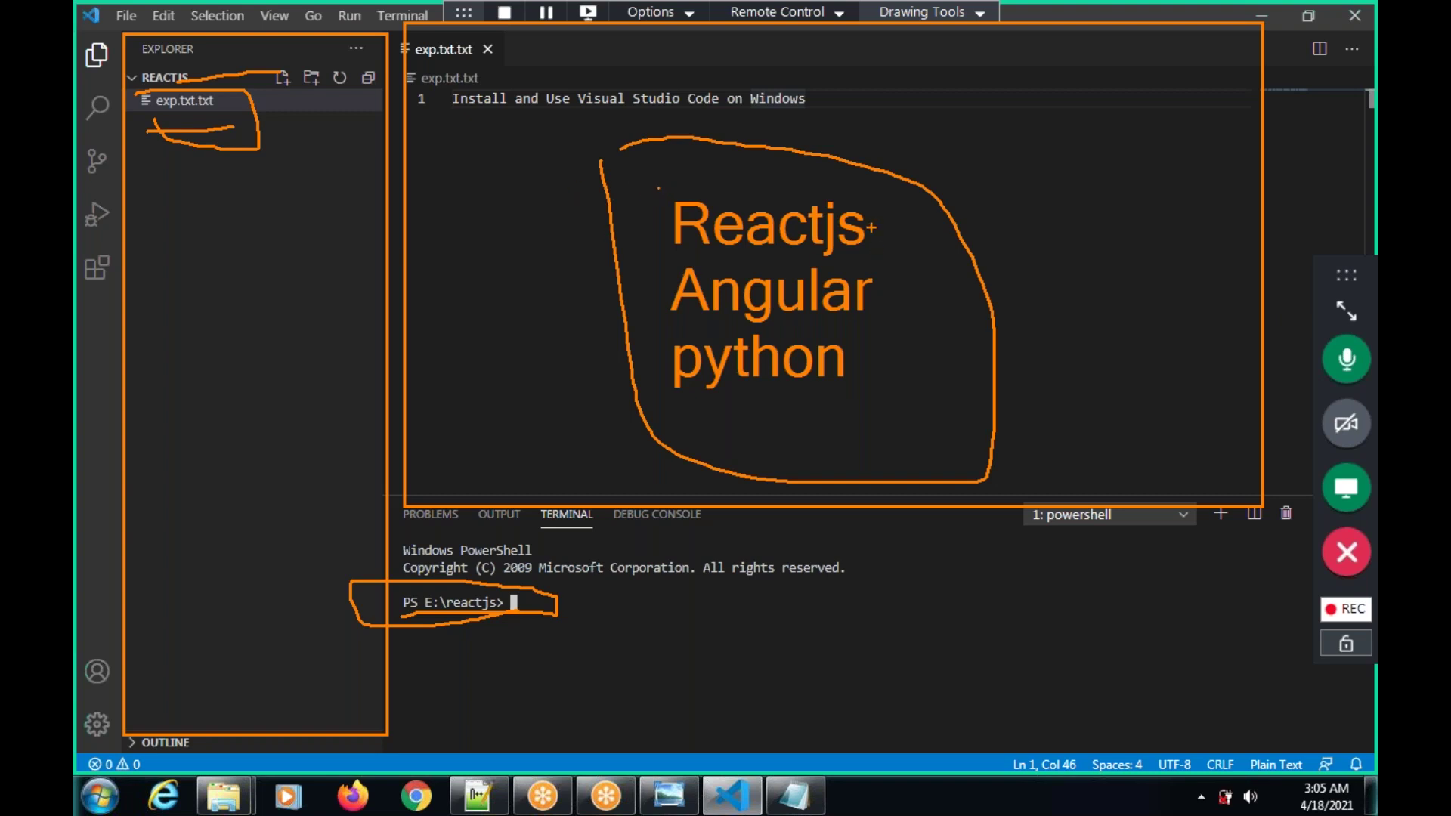
{"action": "mouse_move", "coordinate": [868, 232]}
{"action": "left_mouse_down"}
{"action": "mouse_move", "coordinate": [893, 245]}
{"action": "mouse_move", "coordinate": [968, 183]}
{"action": "left_mouse_up"}
{"action": "left_click_drag", "start_coordinate": [884, 303], "coordinate": [1034, 225]}
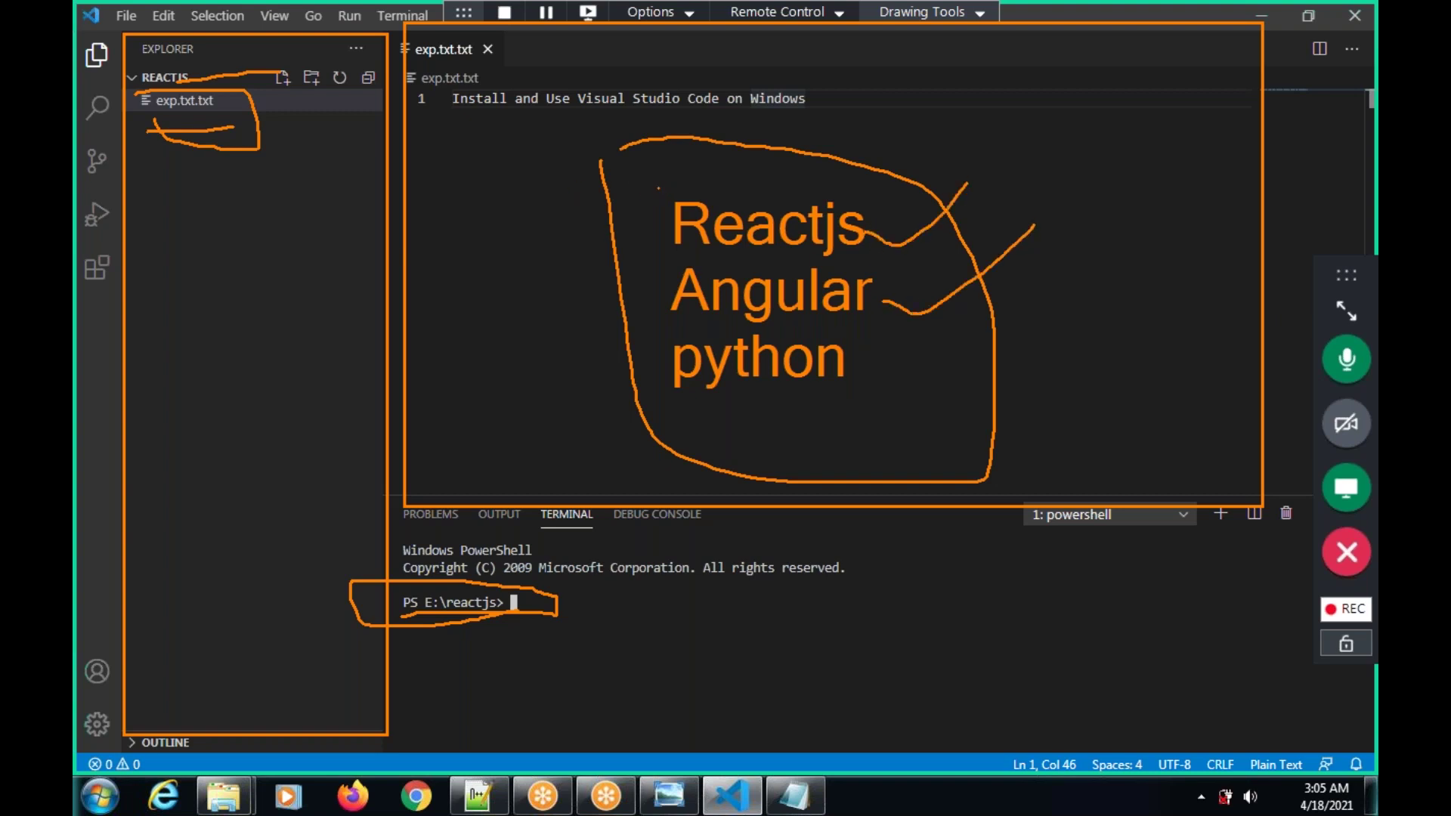
{"action": "left_click_drag", "start_coordinate": [850, 368], "coordinate": [1142, 225]}
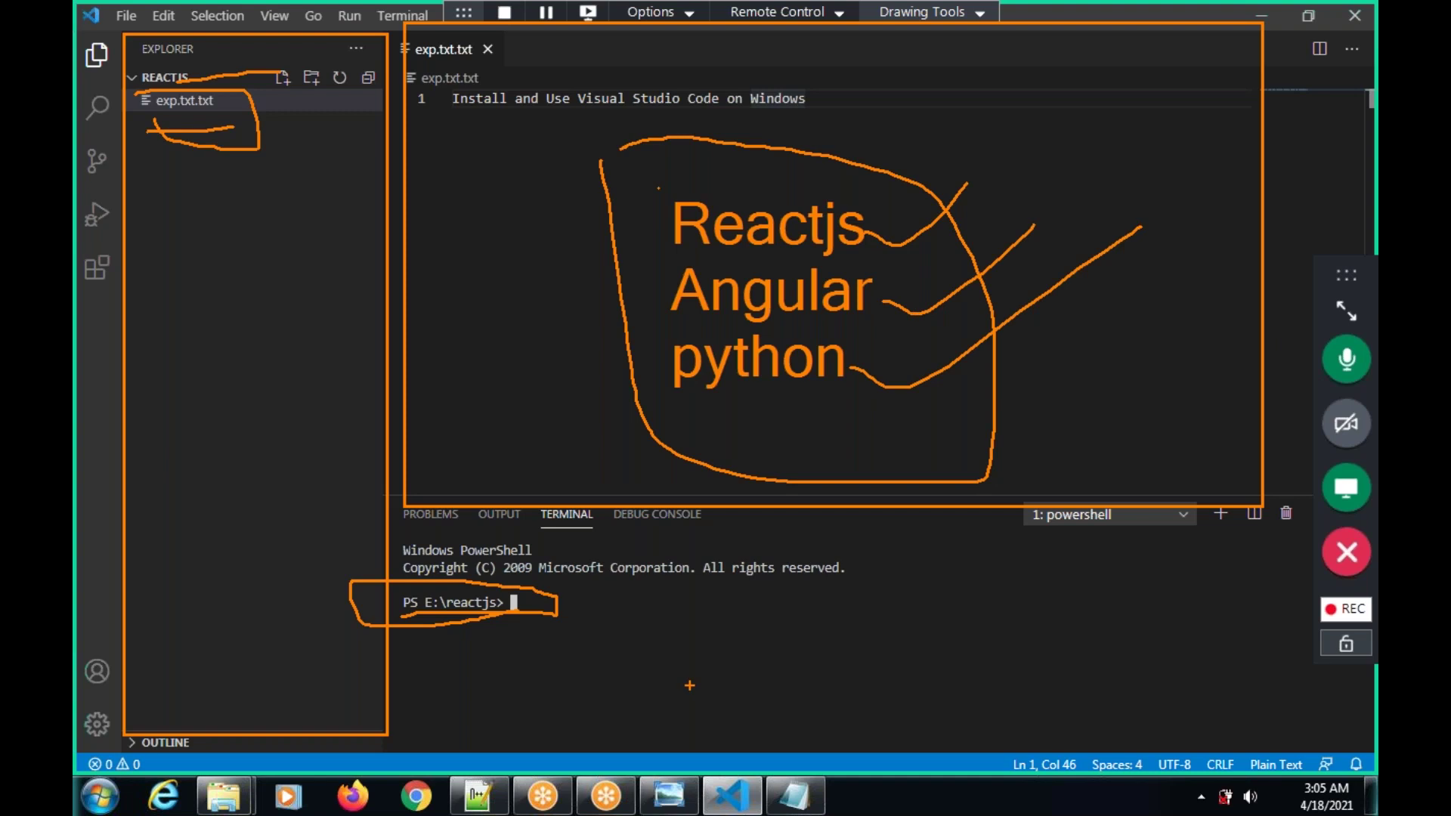
{"action": "left_click", "coordinate": [1357, 612]}
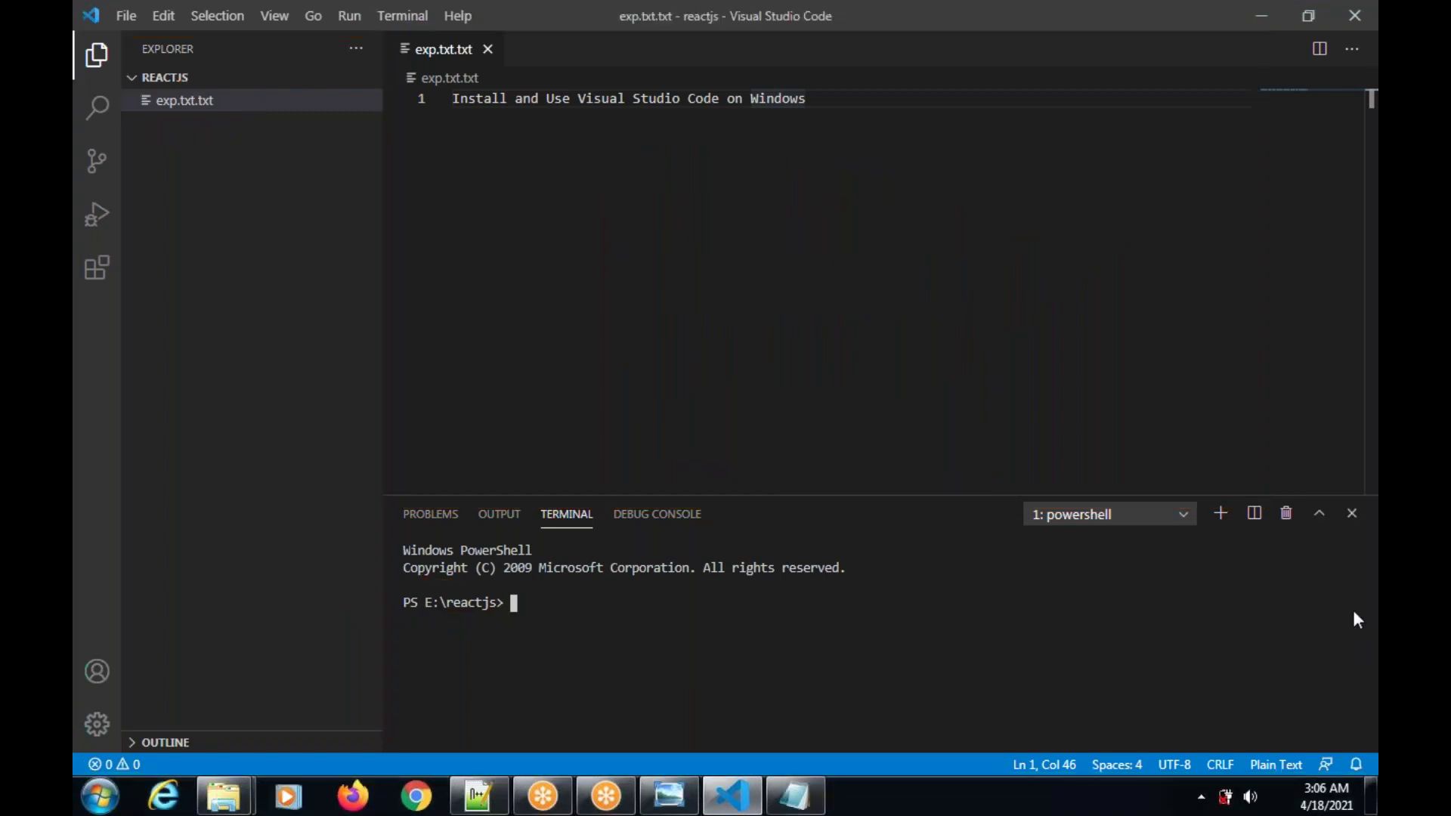